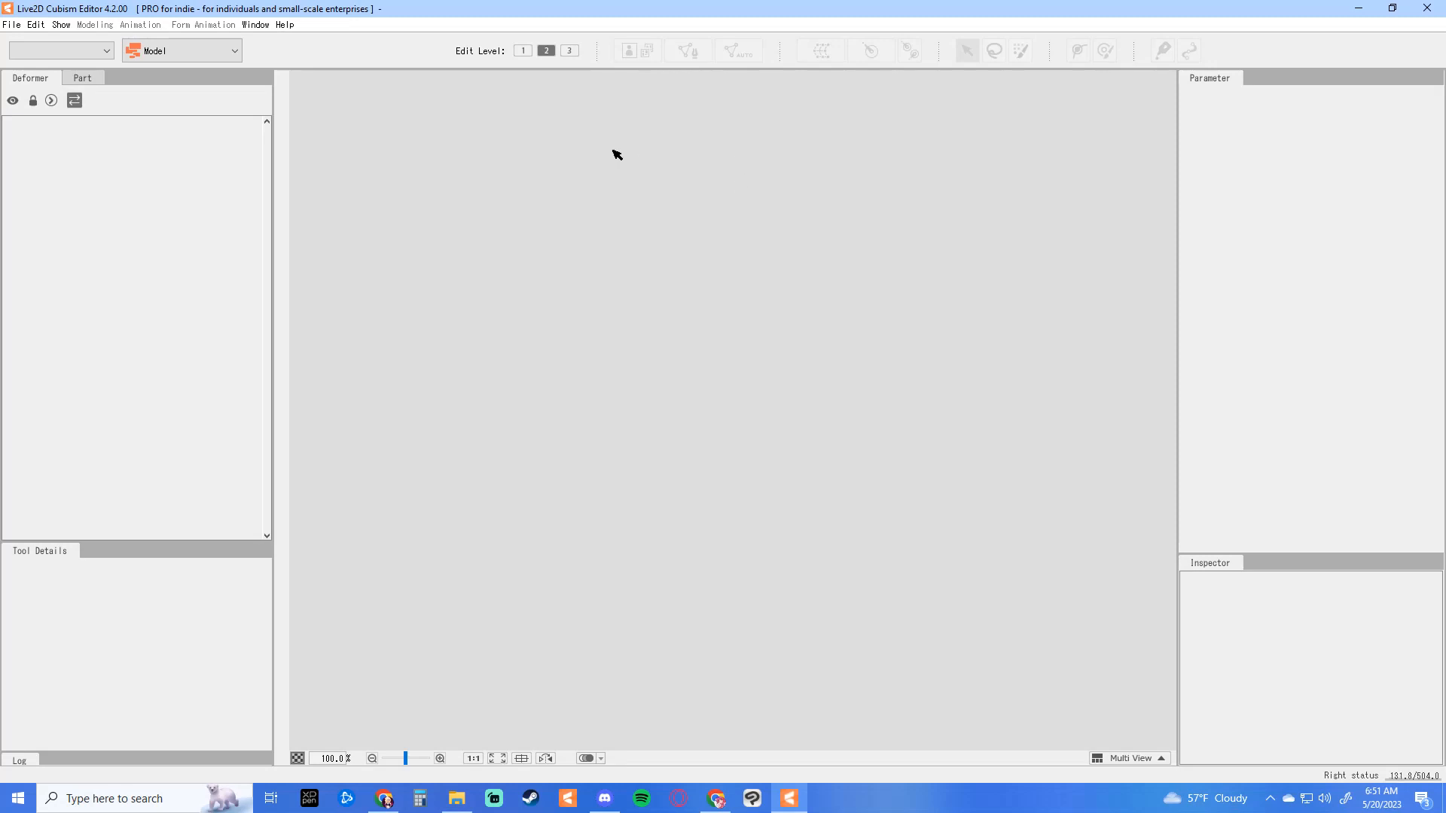
Step: Create a new model and set its canvas size to 500 by 500 pixels
{"action": "left_click", "coordinate": [12, 24]}
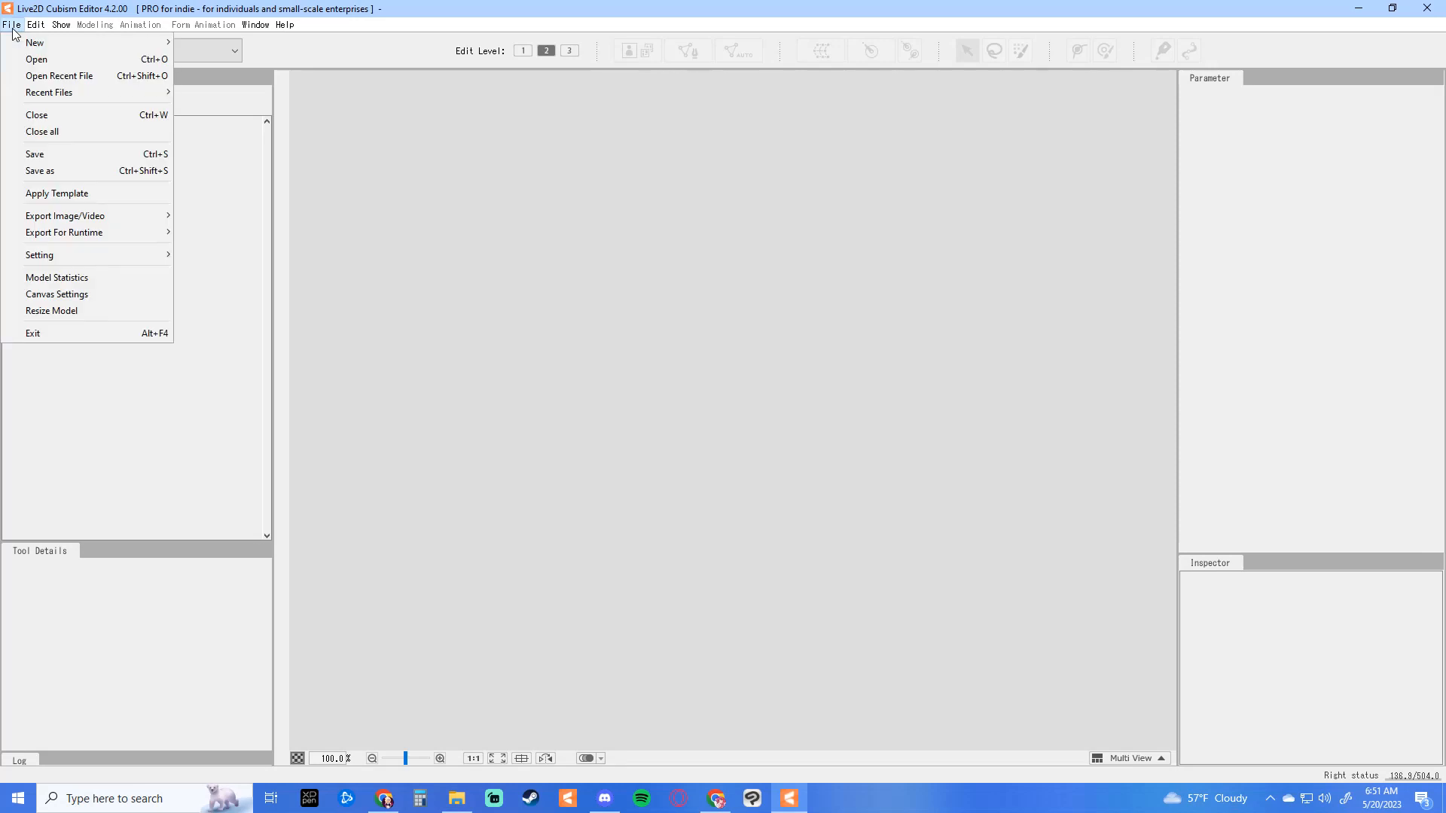
{"action": "mouse_move", "coordinate": [23, 44]}
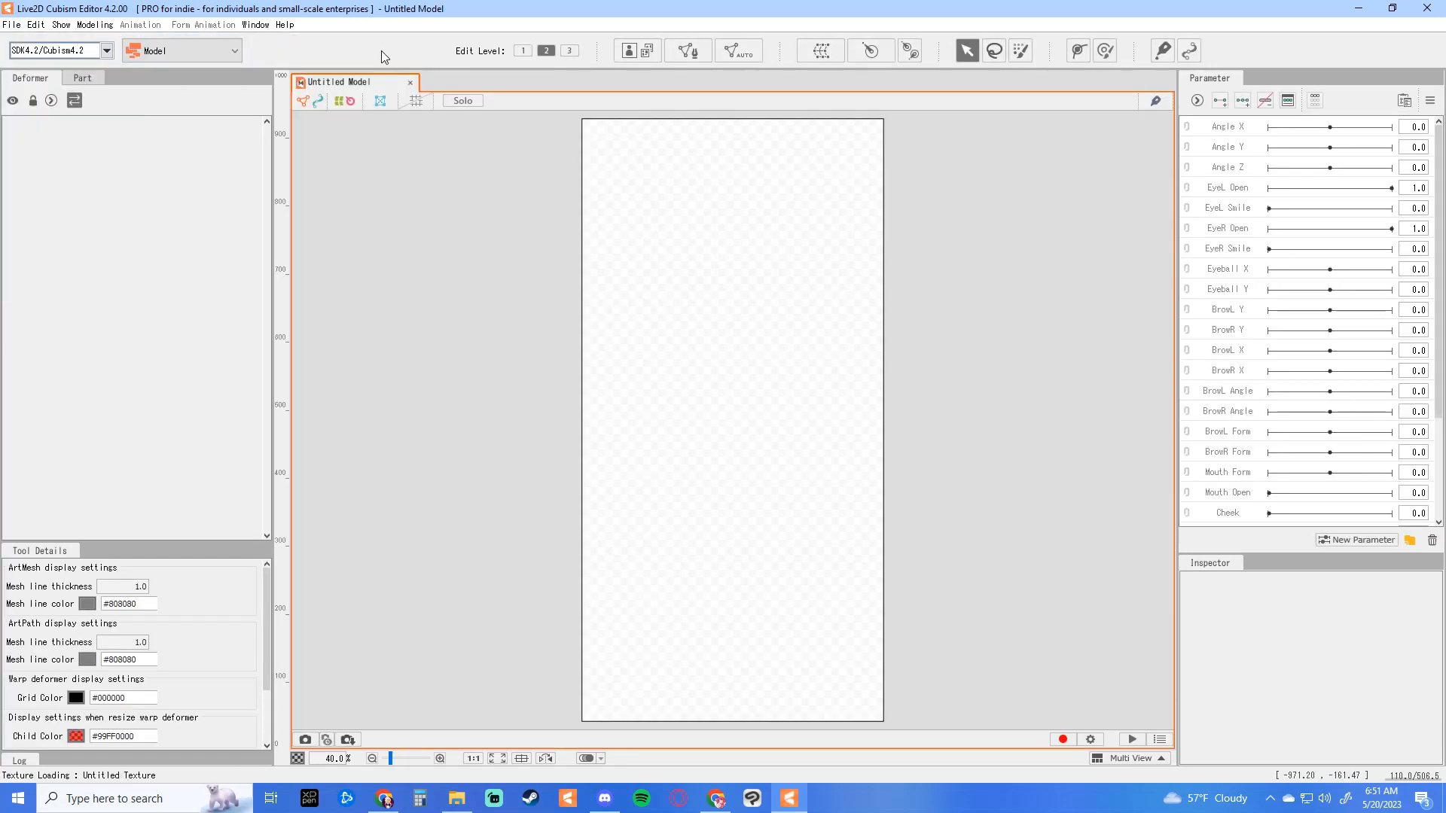
{"action": "left_click", "coordinate": [11, 24]}
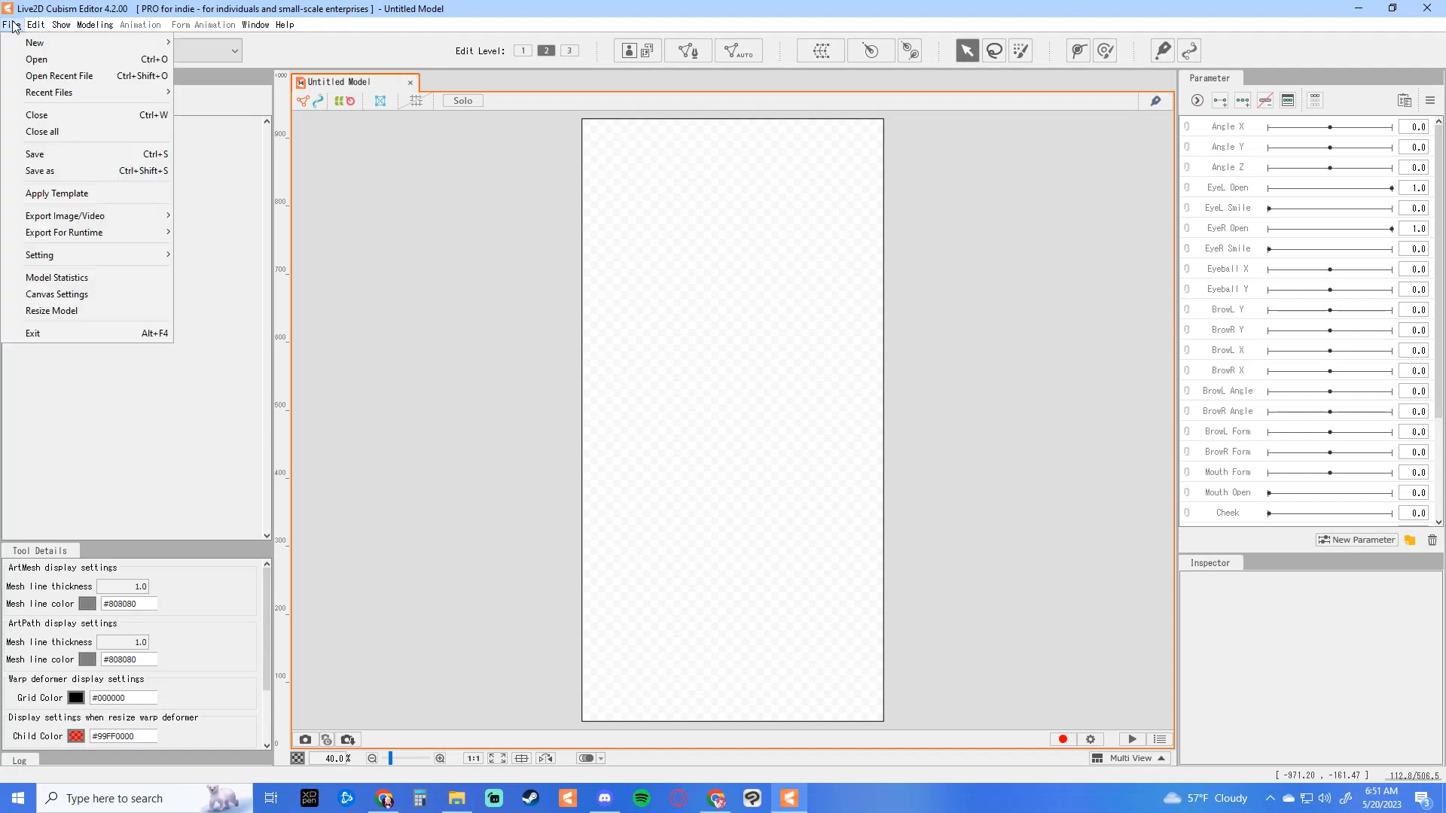
{"action": "left_click", "coordinate": [46, 293]}
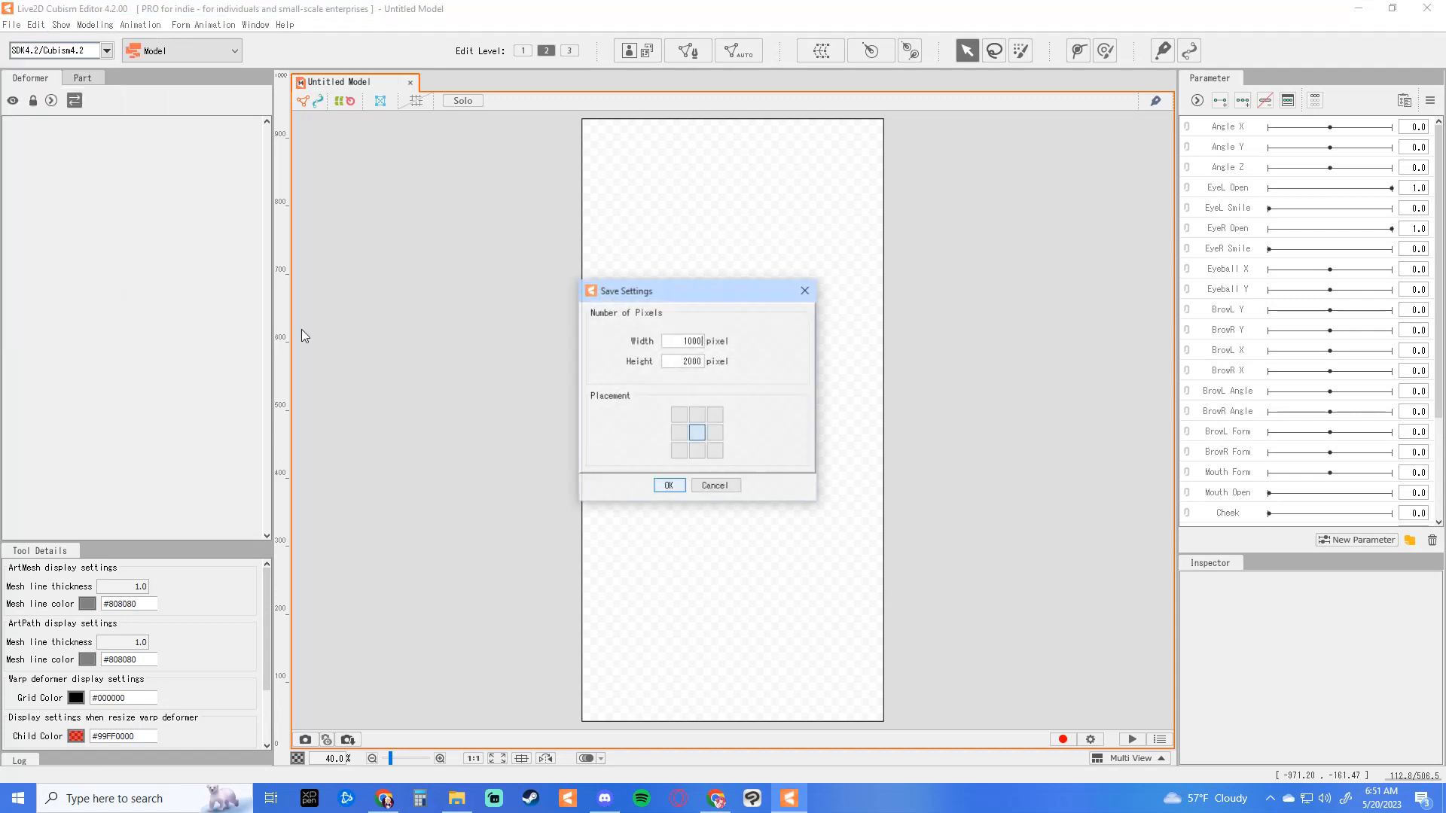
{"action": "double_click", "coordinate": [682, 345]}
{"action": "type", "text": "500"}
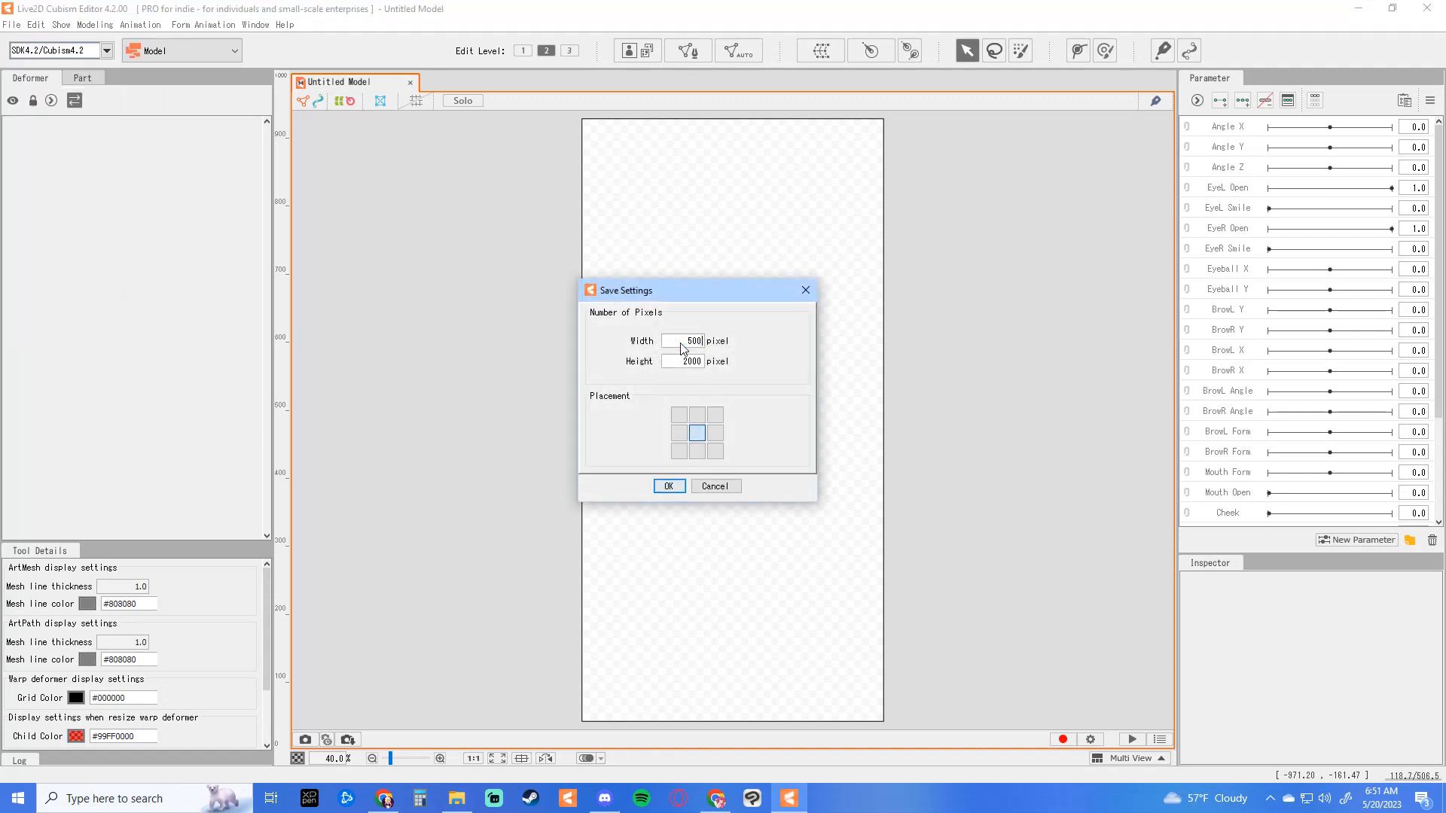
{"action": "double_click", "coordinate": [685, 362]}
{"action": "type", "text": "500"}
{"action": "left_click", "coordinate": [669, 486]}
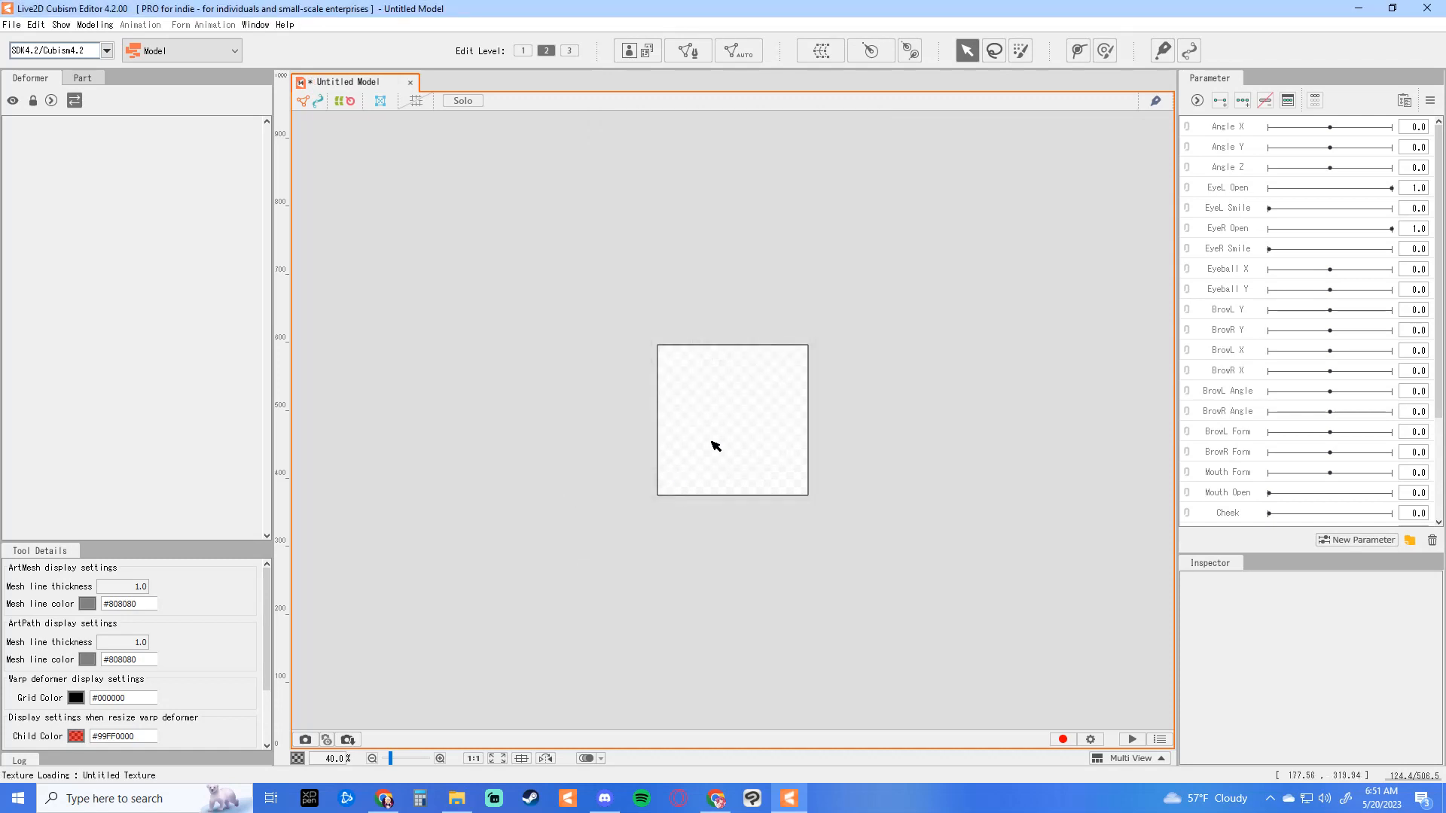
Step: Import the tail artwork PSD into the untitled model, adding all of its layers as new ArtMeshes
{"action": "scroll", "coordinate": [775, 420], "scroll_direction": "up", "scroll_amount": 5}
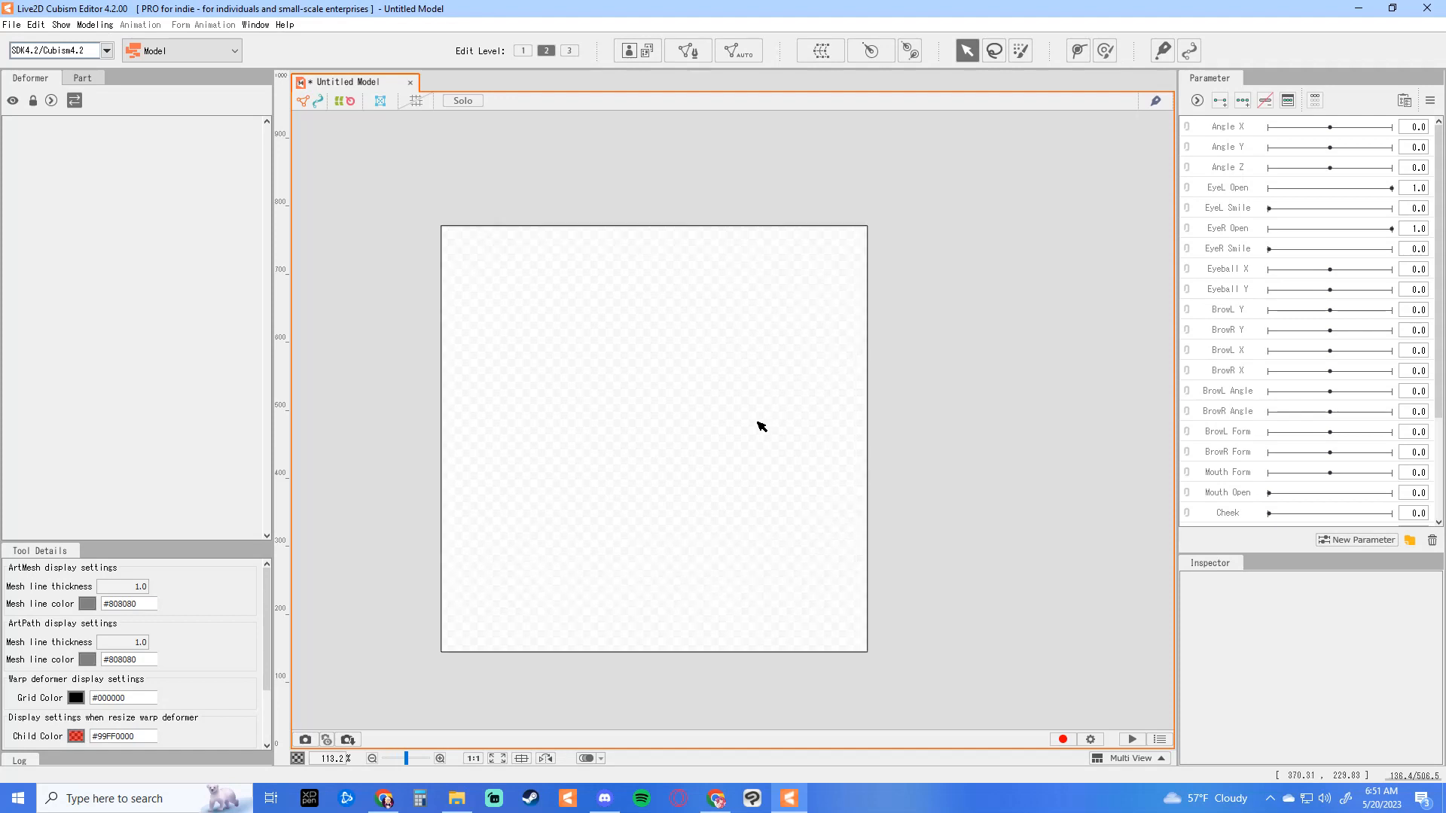
{"action": "scroll", "coordinate": [756, 424], "scroll_direction": "down", "scroll_amount": 2}
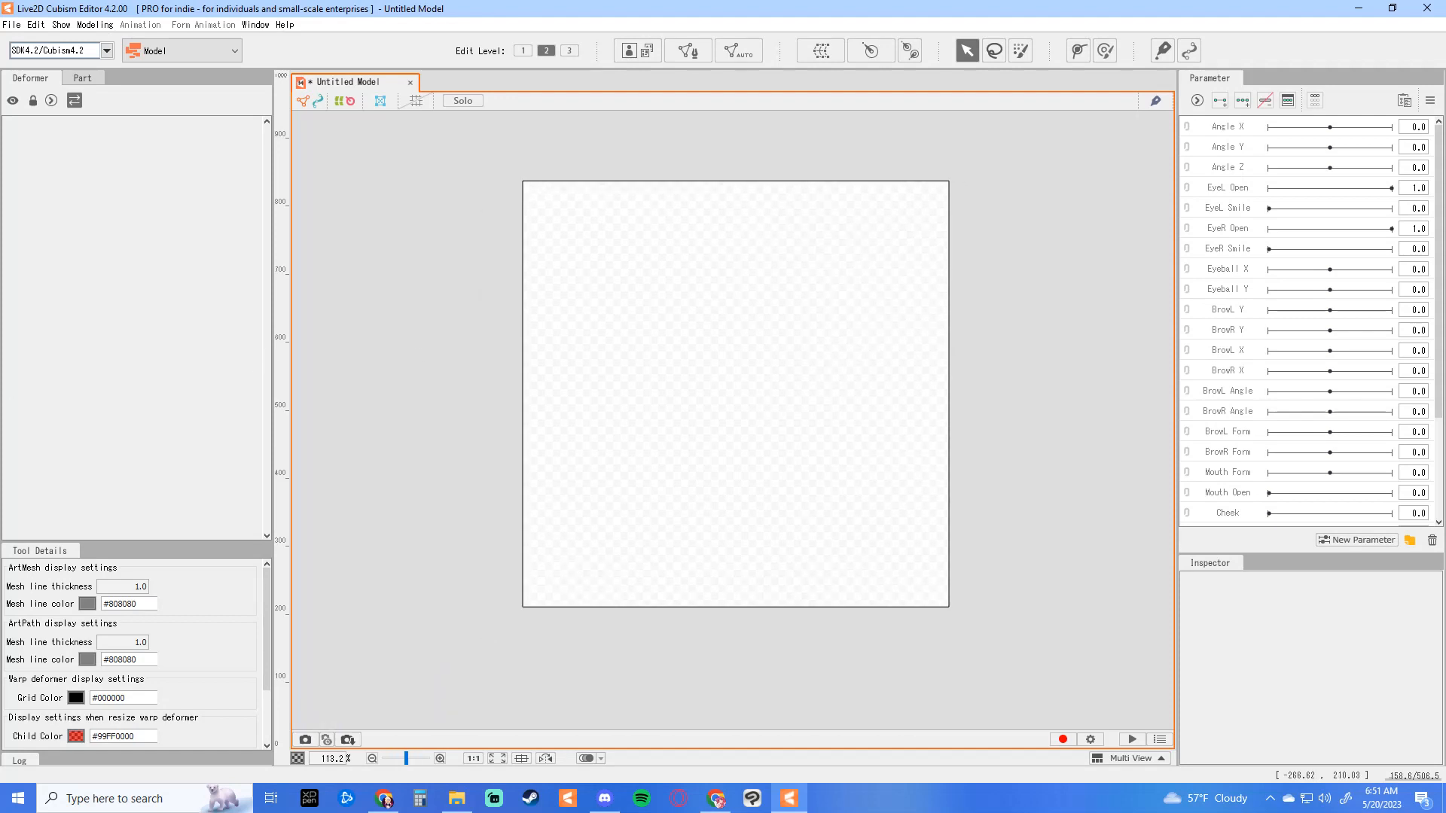
{"action": "left_click_drag", "start_coordinate": [0, 358], "coordinate": [650, 369]}
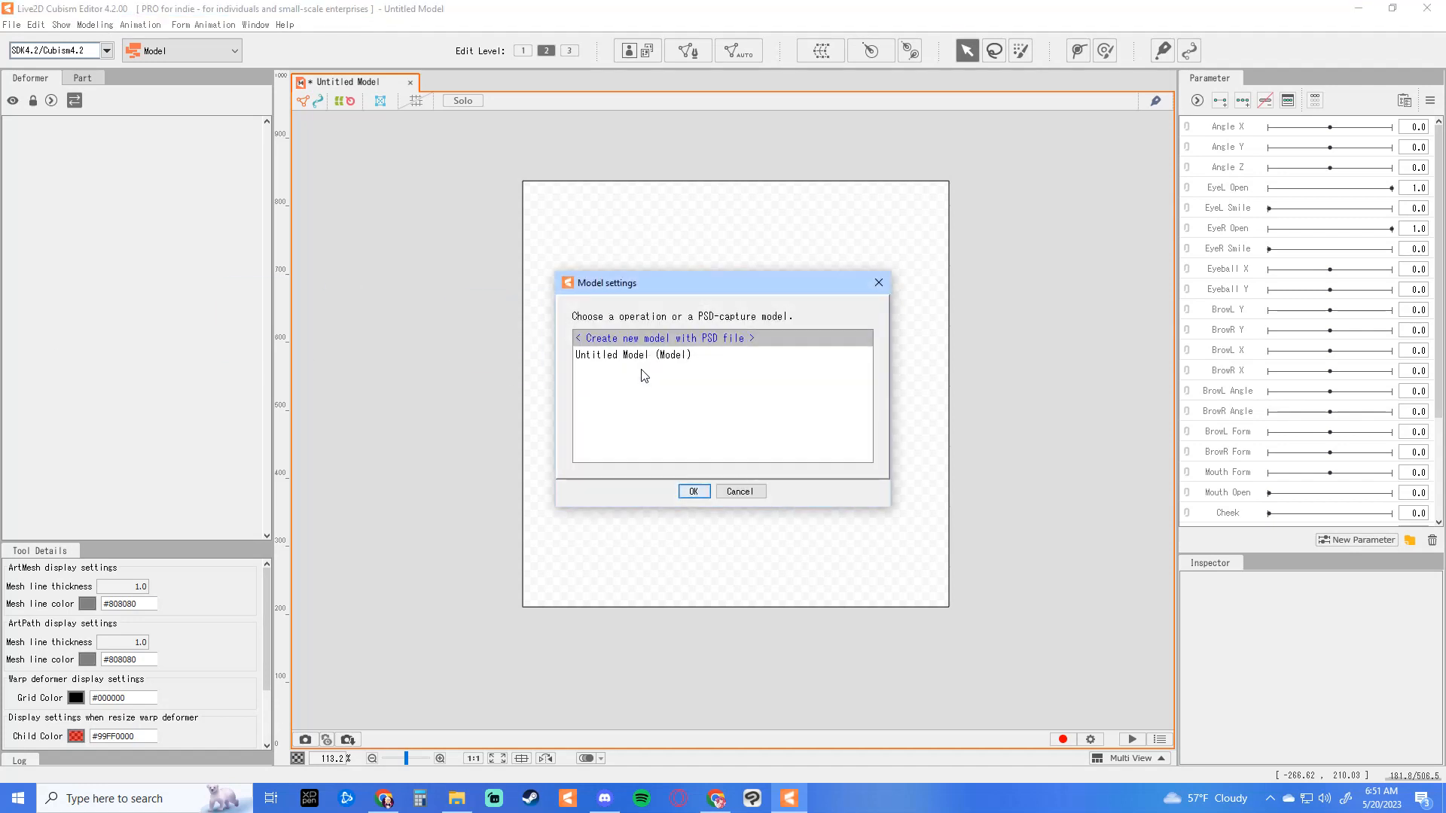
{"action": "left_click", "coordinate": [595, 356]}
{"action": "left_click", "coordinate": [695, 493]}
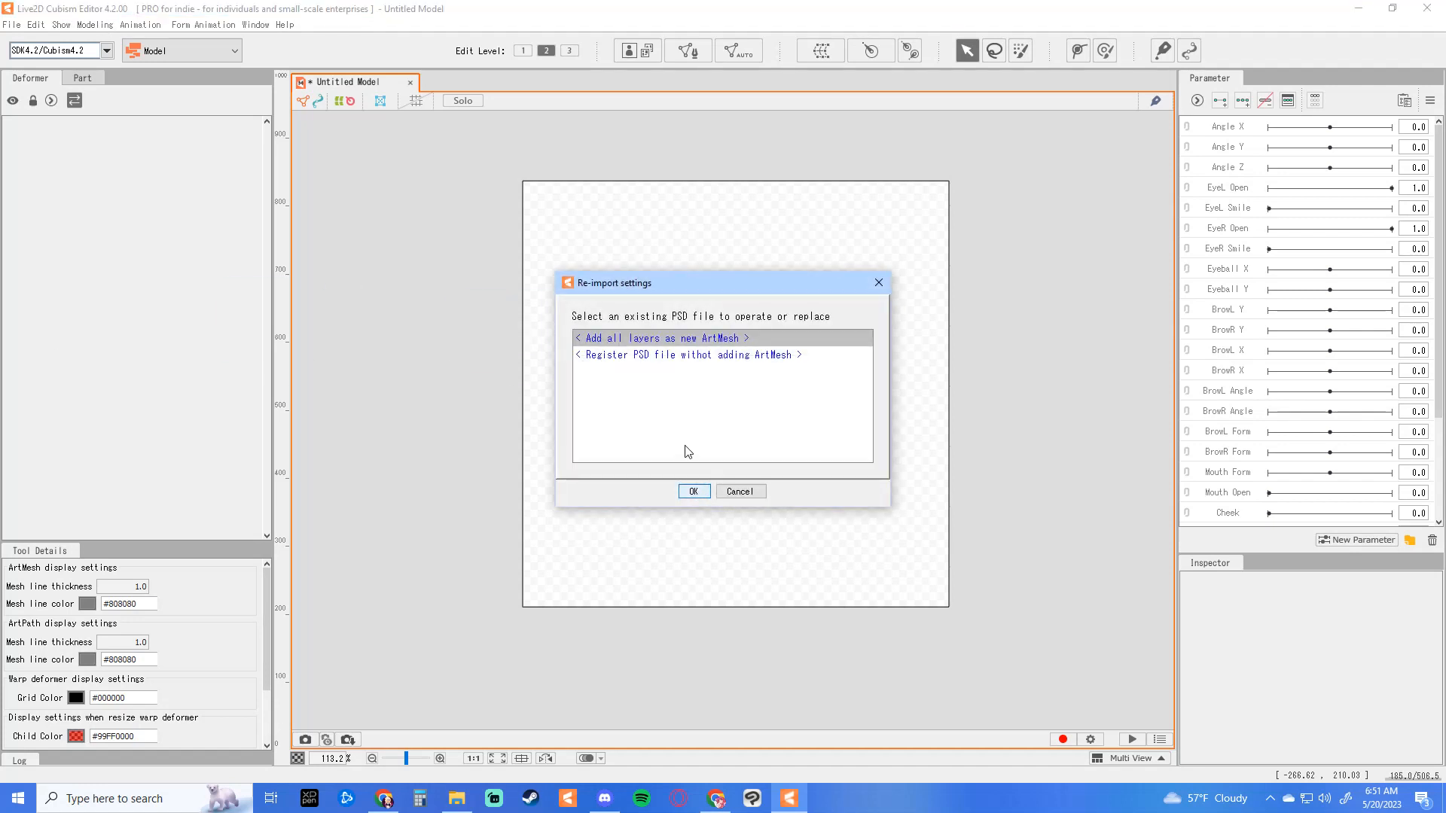
{"action": "left_click", "coordinate": [694, 488]}
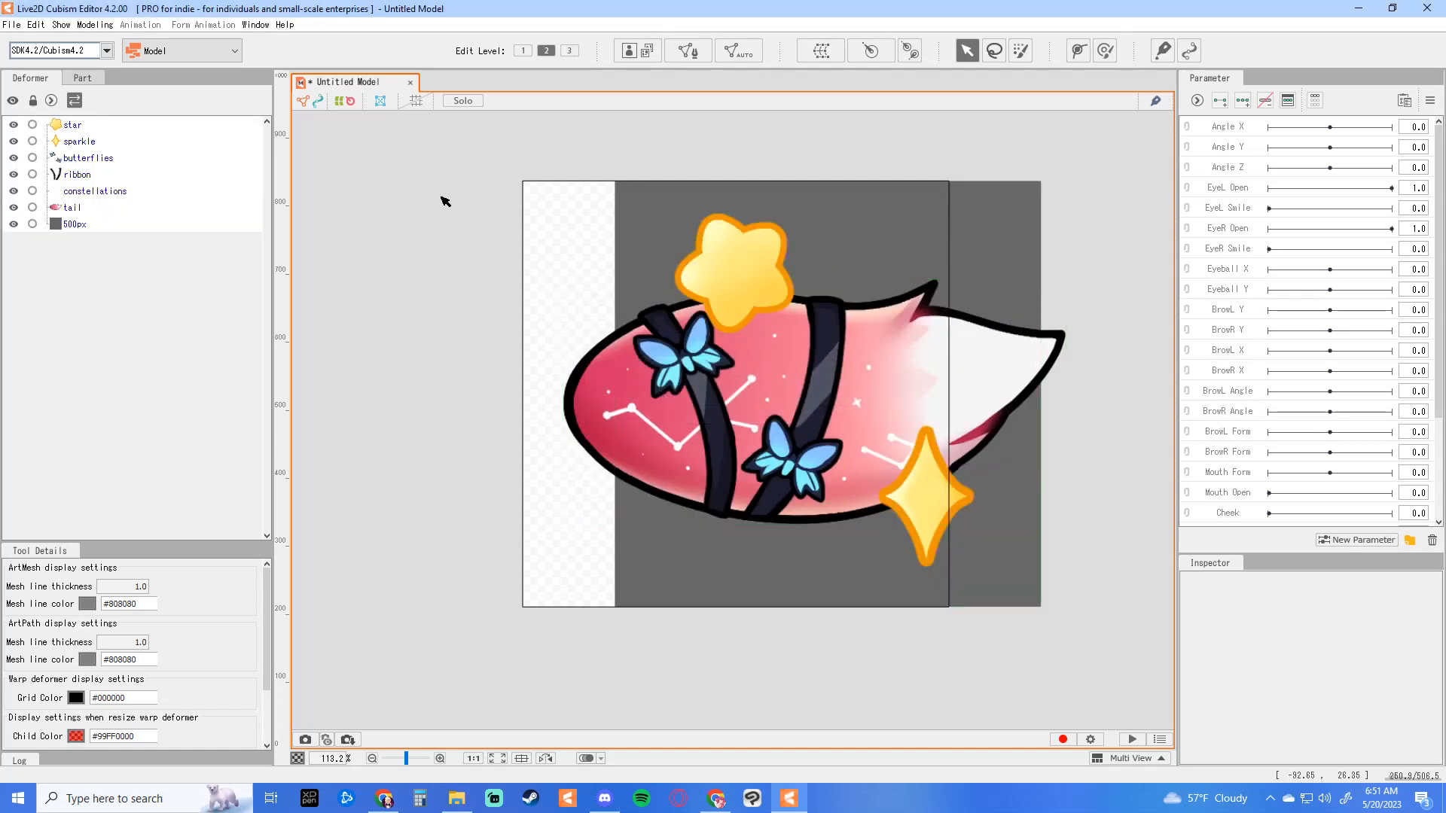
Step: Scale all imported layers down slightly and align the gray 500px square with the canvas's lower-left corner
{"action": "left_click_drag", "start_coordinate": [421, 148], "coordinate": [1190, 706]}
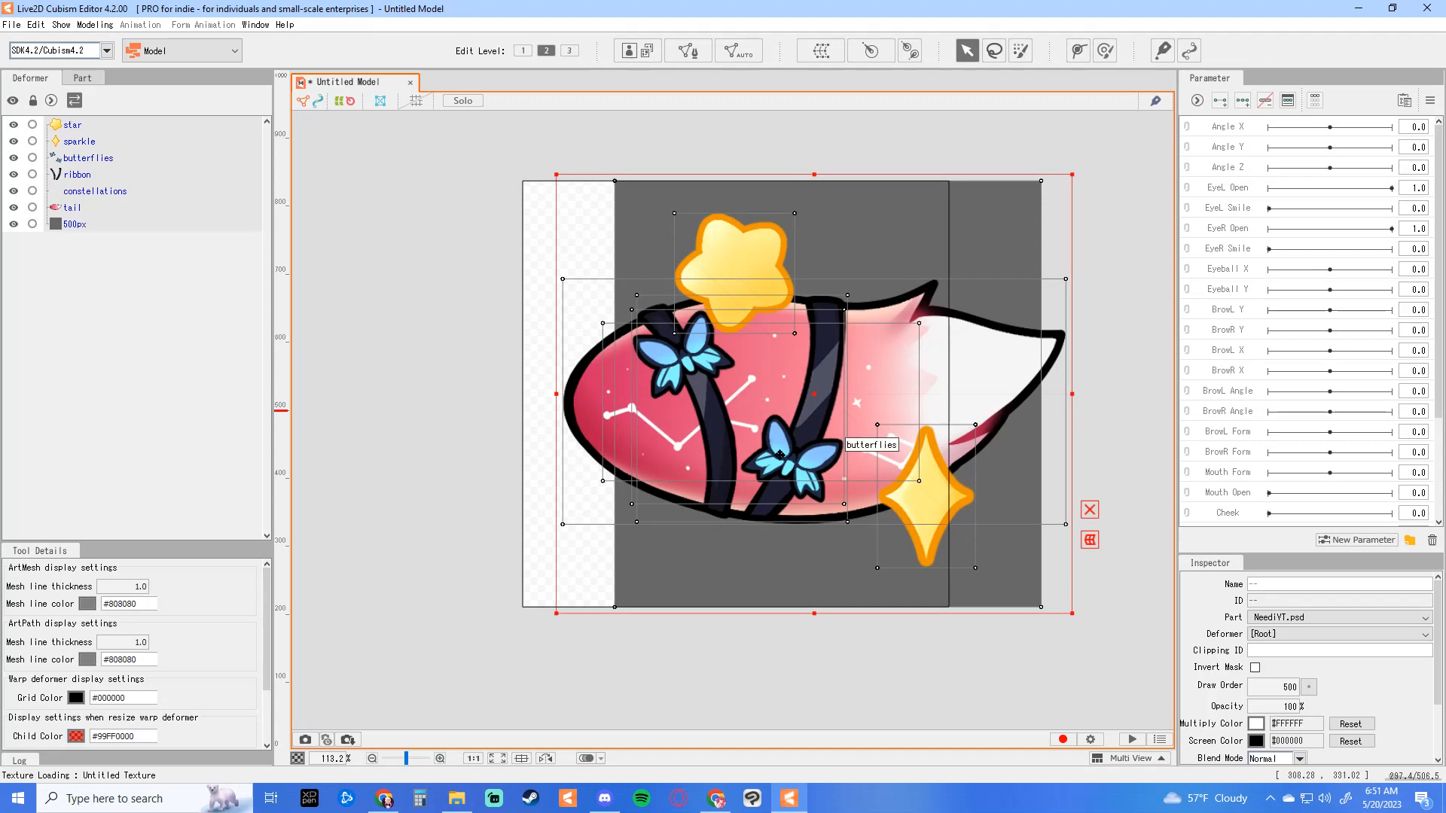
{"action": "left_click_drag", "start_coordinate": [814, 396], "coordinate": [725, 403]}
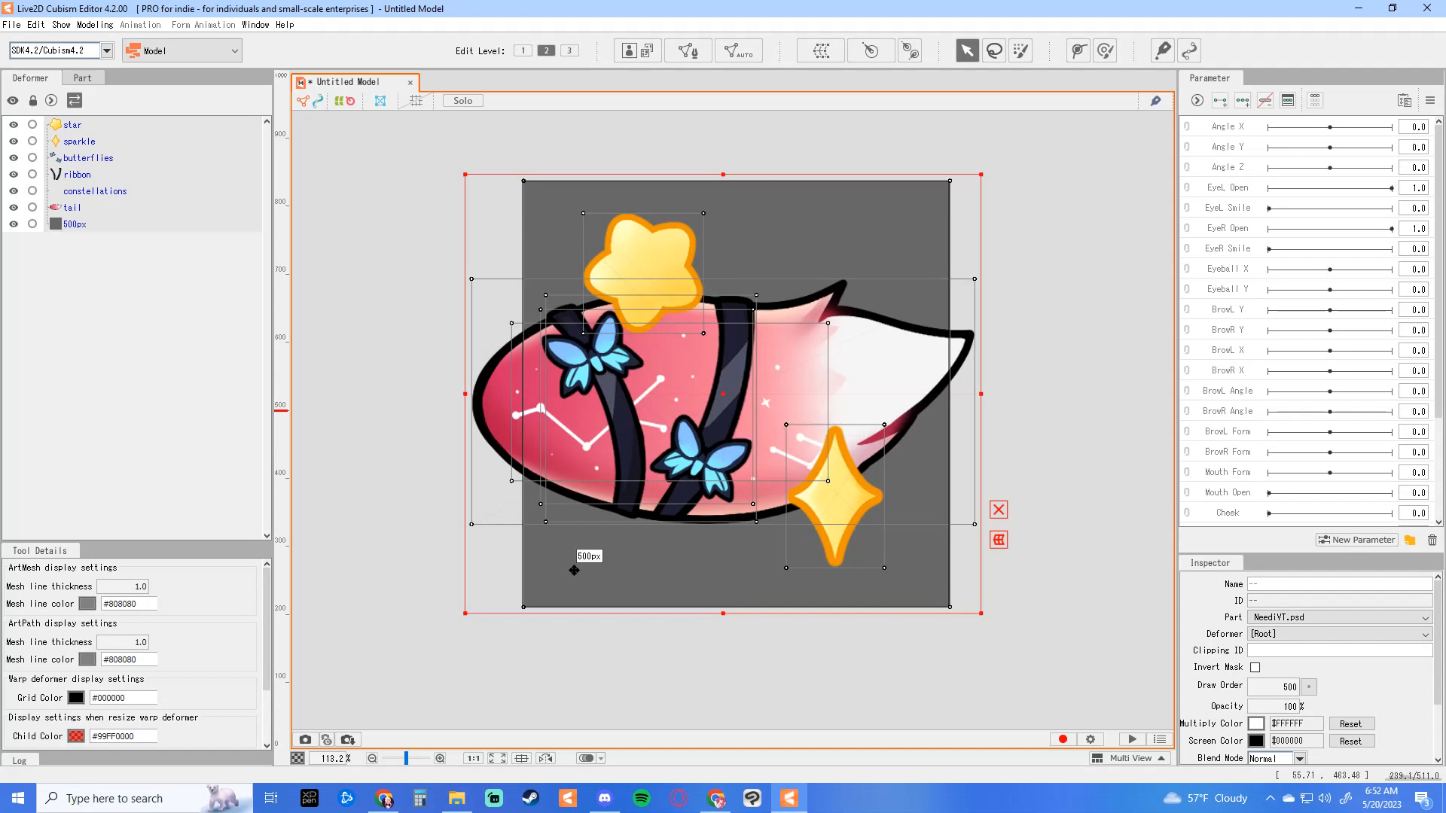
{"action": "left_click_drag", "start_coordinate": [464, 612], "coordinate": [502, 582]}
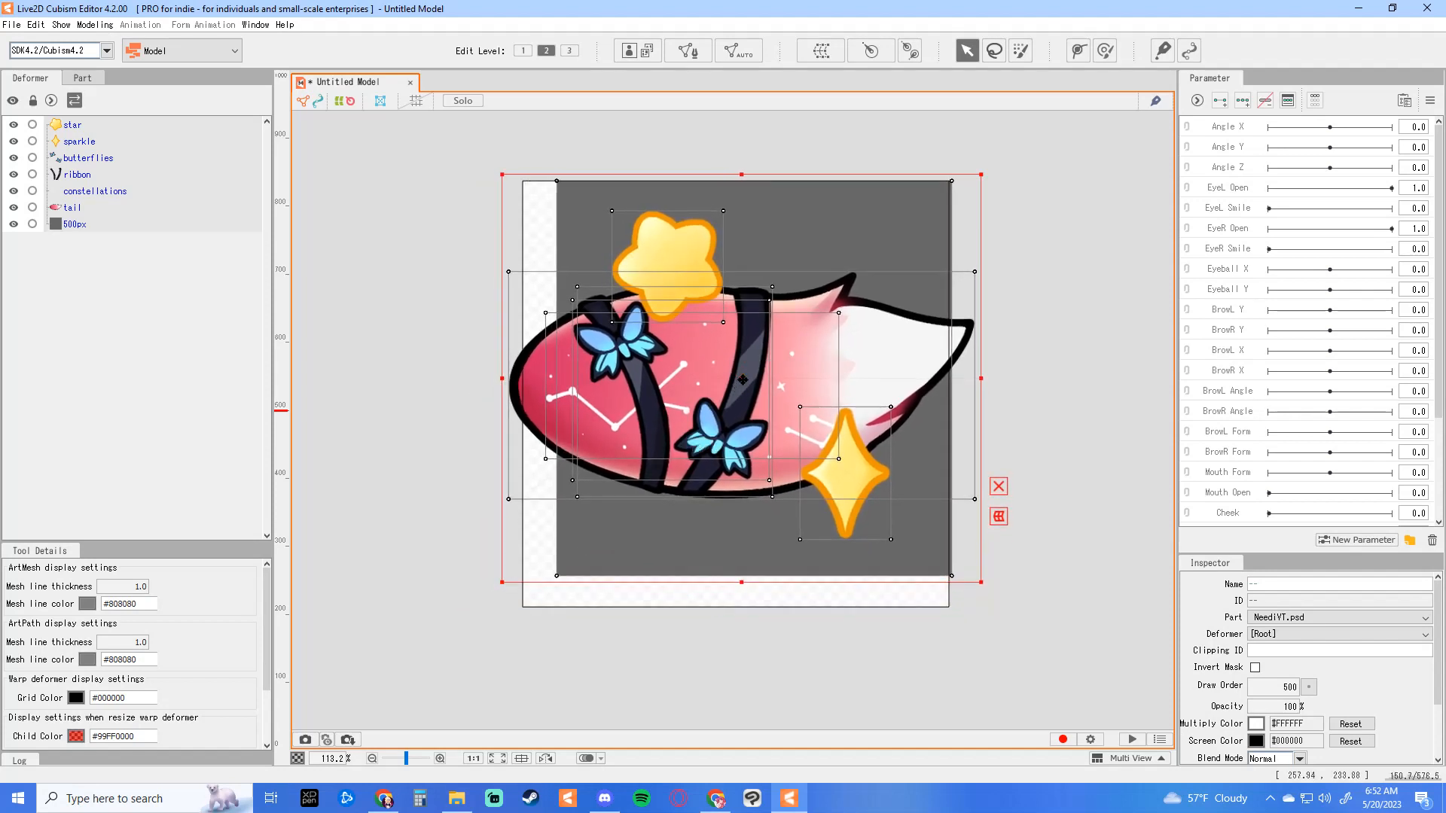
{"action": "left_click_drag", "start_coordinate": [749, 379], "coordinate": [709, 410]}
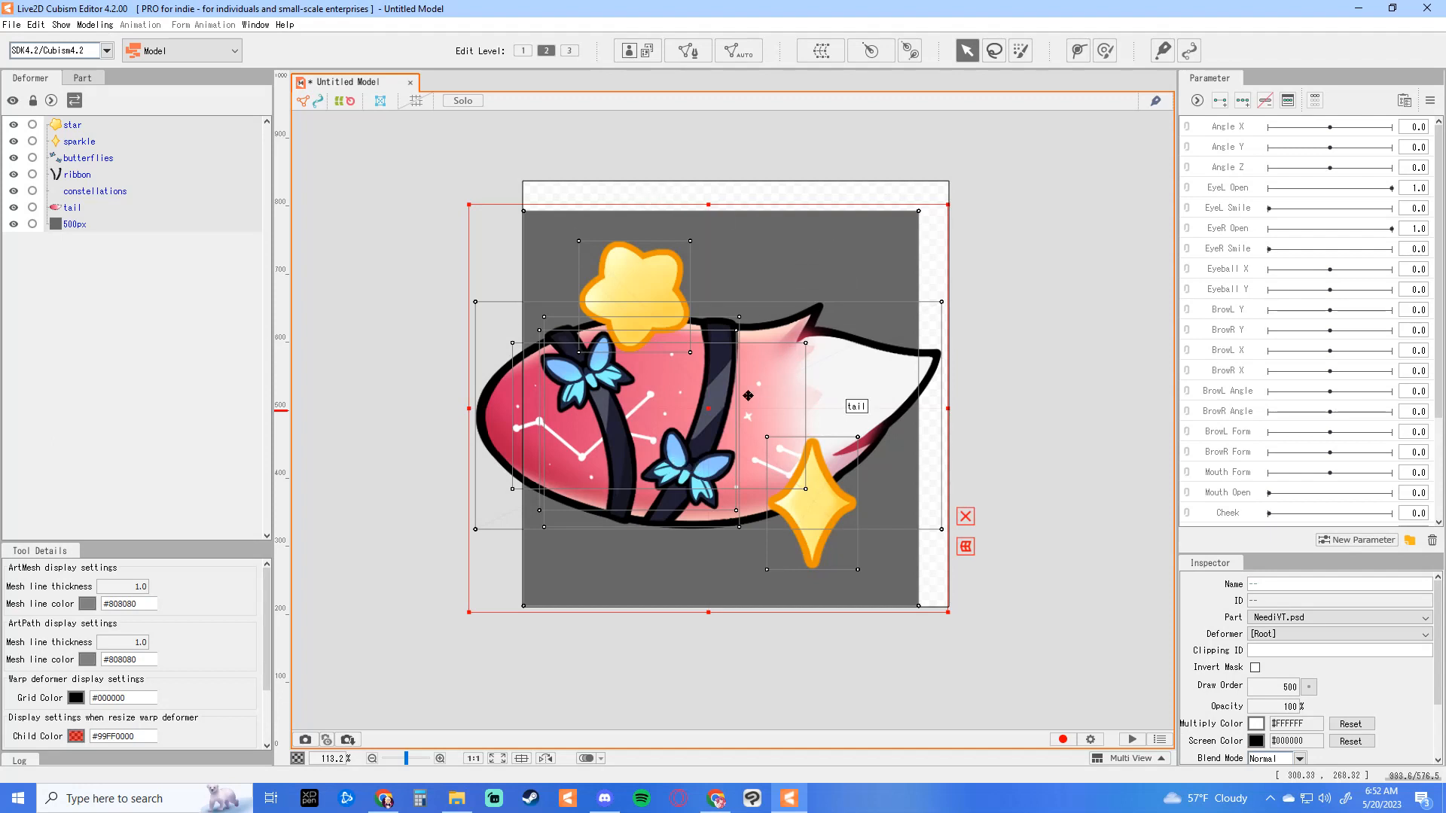
Step: Remove the gray 500px background layer from the model by cutting it
{"action": "left_click", "coordinate": [98, 224]}
{"action": "right_click", "coordinate": [93, 224]}
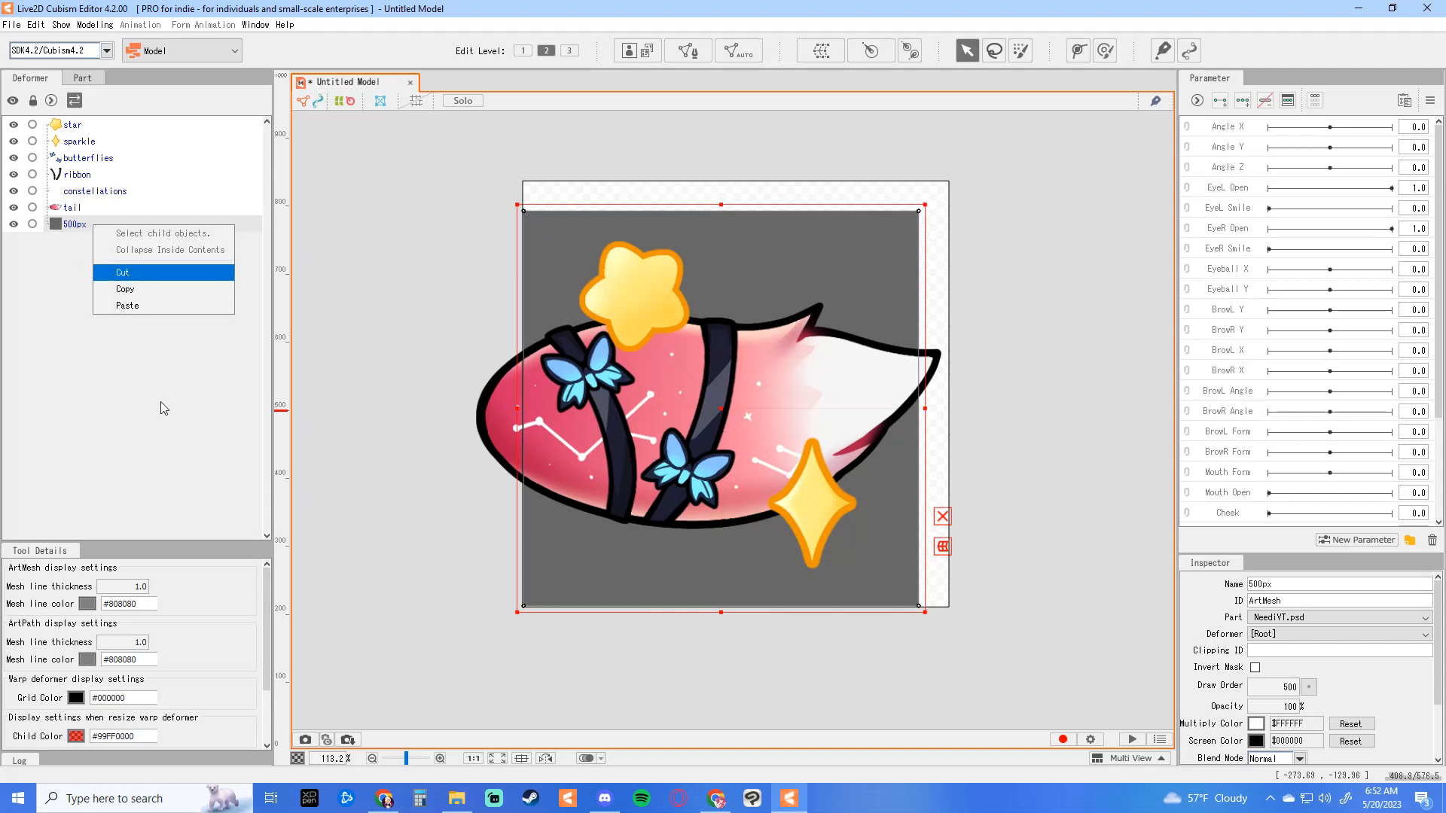
{"action": "left_click", "coordinate": [122, 273]}
Step: Rotate all tail layers counterclockwise so the white tip points up, and shift the artwork toward the canvas's lower-left corner
{"action": "left_click", "coordinate": [75, 126], "text": "shift"}
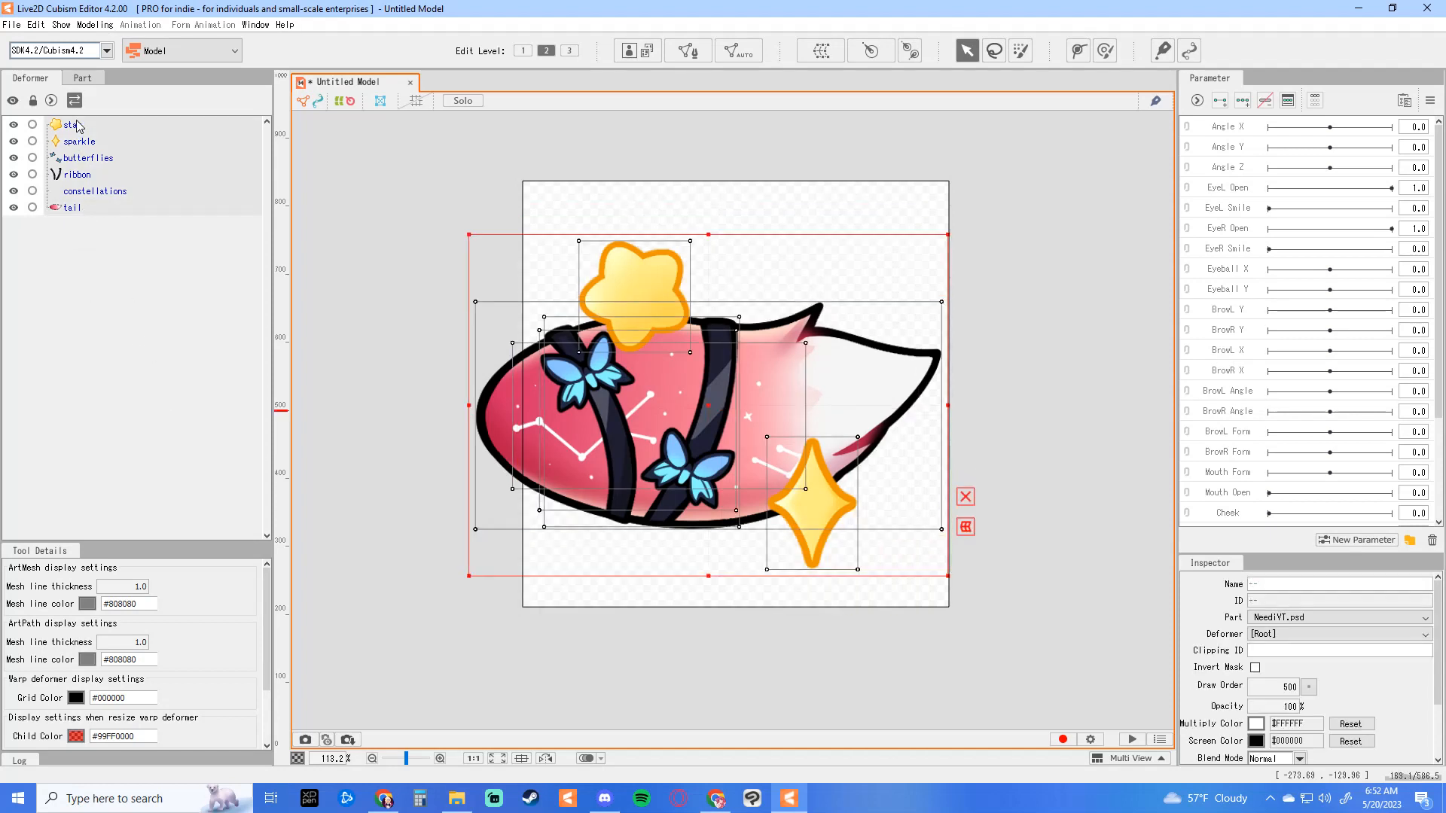
{"action": "left_click_drag", "start_coordinate": [954, 227], "coordinate": [776, 89]}
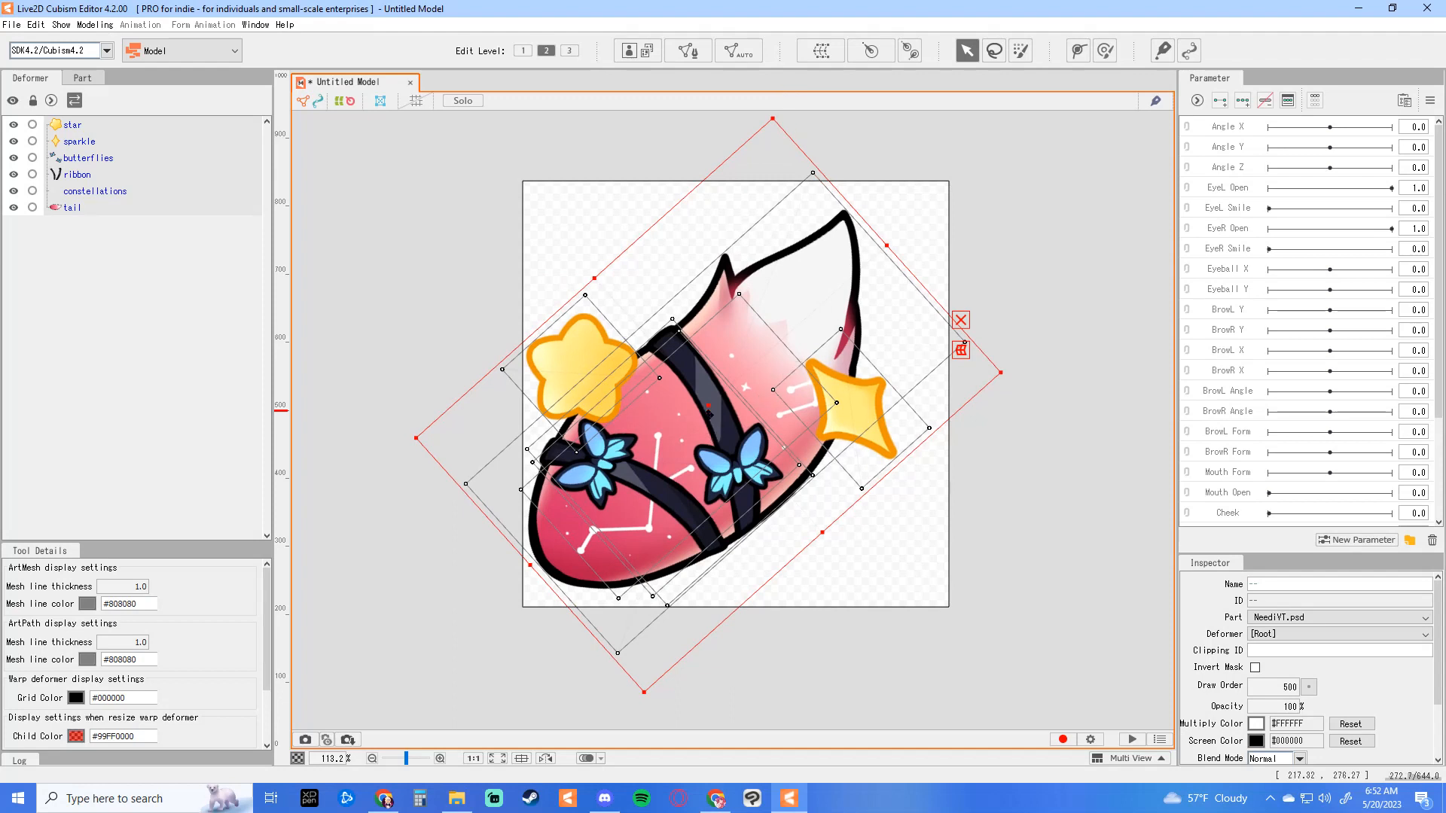
{"action": "left_click_drag", "start_coordinate": [710, 403], "coordinate": [683, 443]}
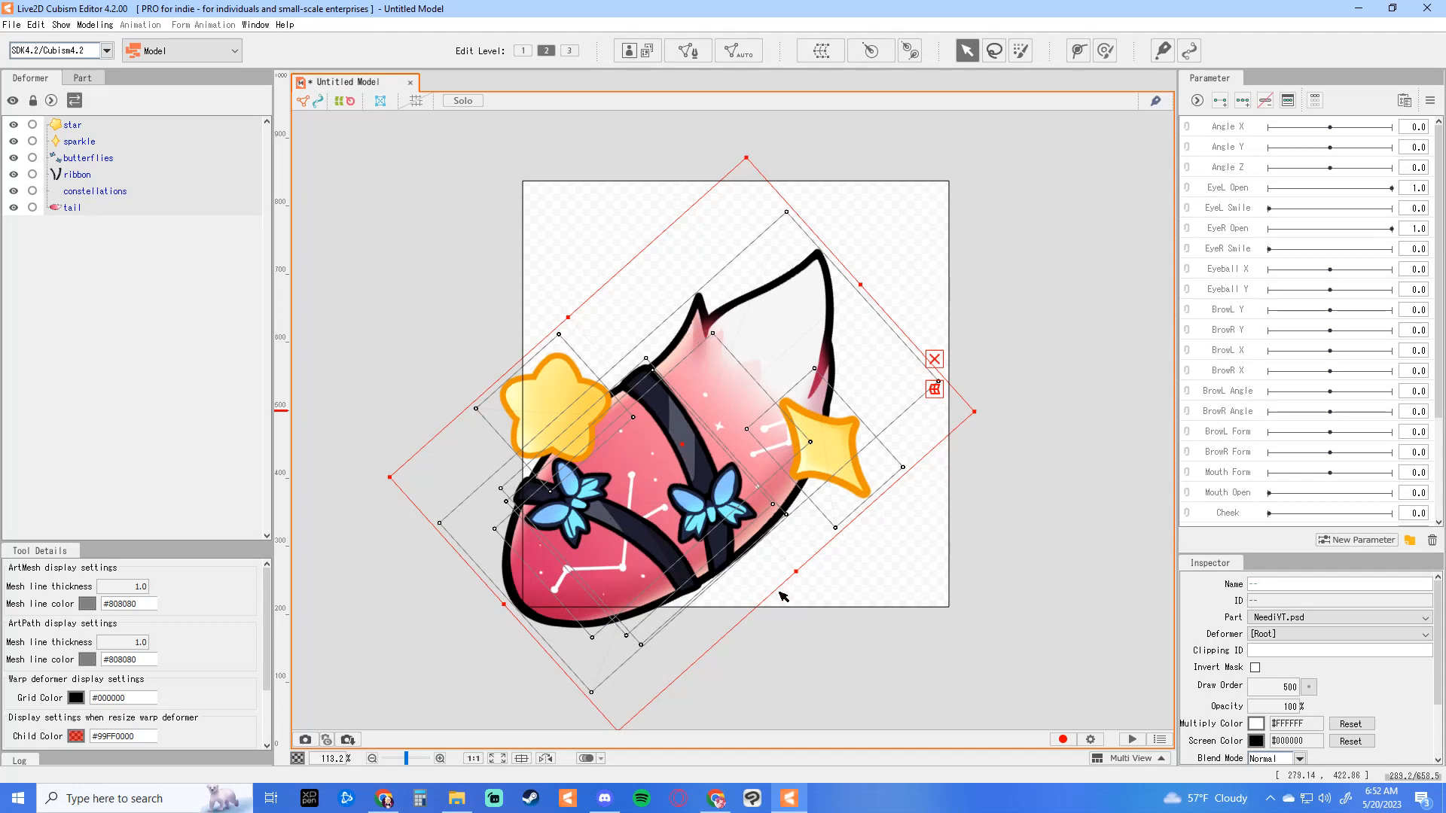
{"action": "left_click_drag", "start_coordinate": [682, 444], "coordinate": [700, 425]}
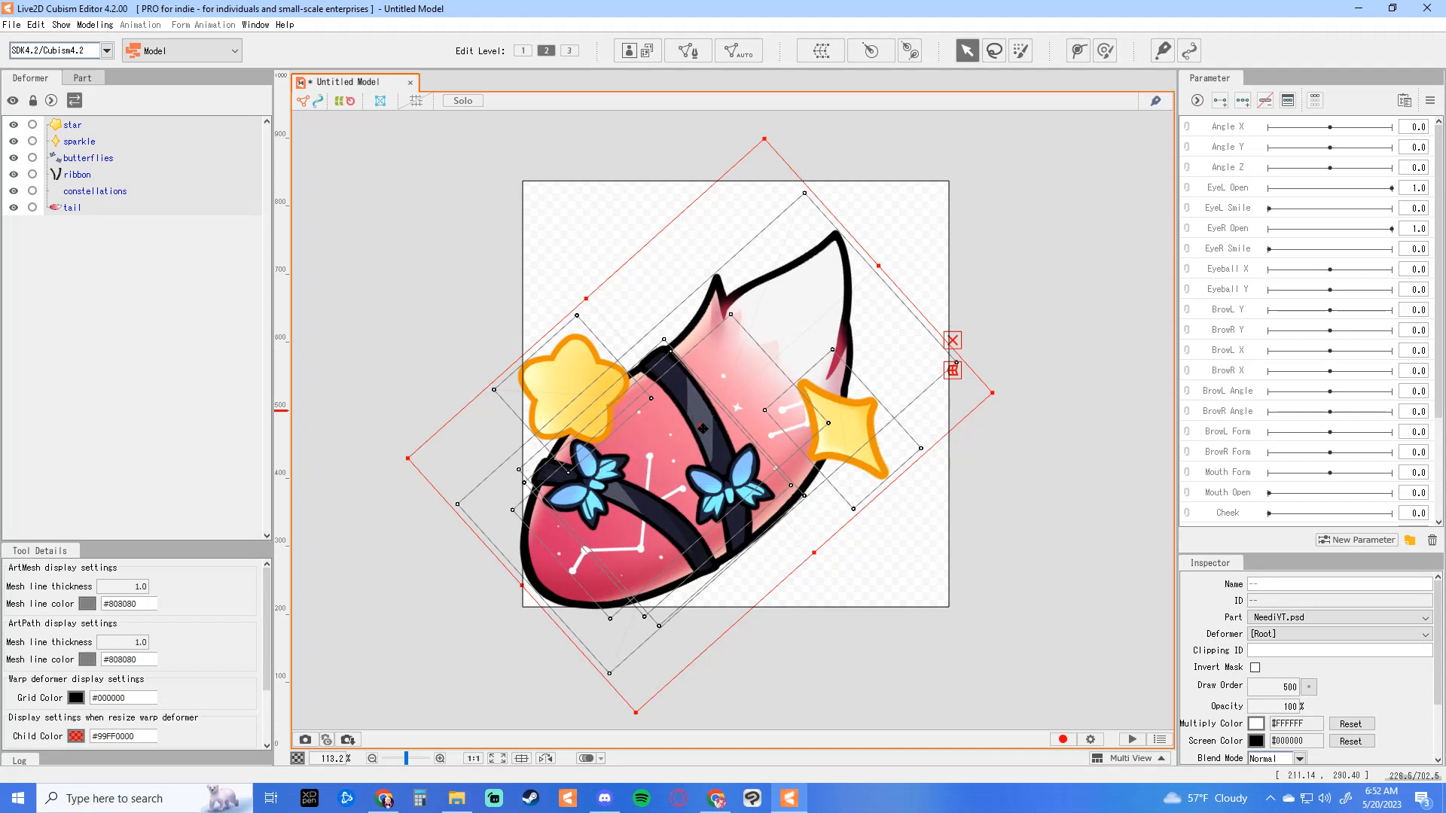
{"action": "left_click_drag", "start_coordinate": [703, 427], "coordinate": [677, 445]}
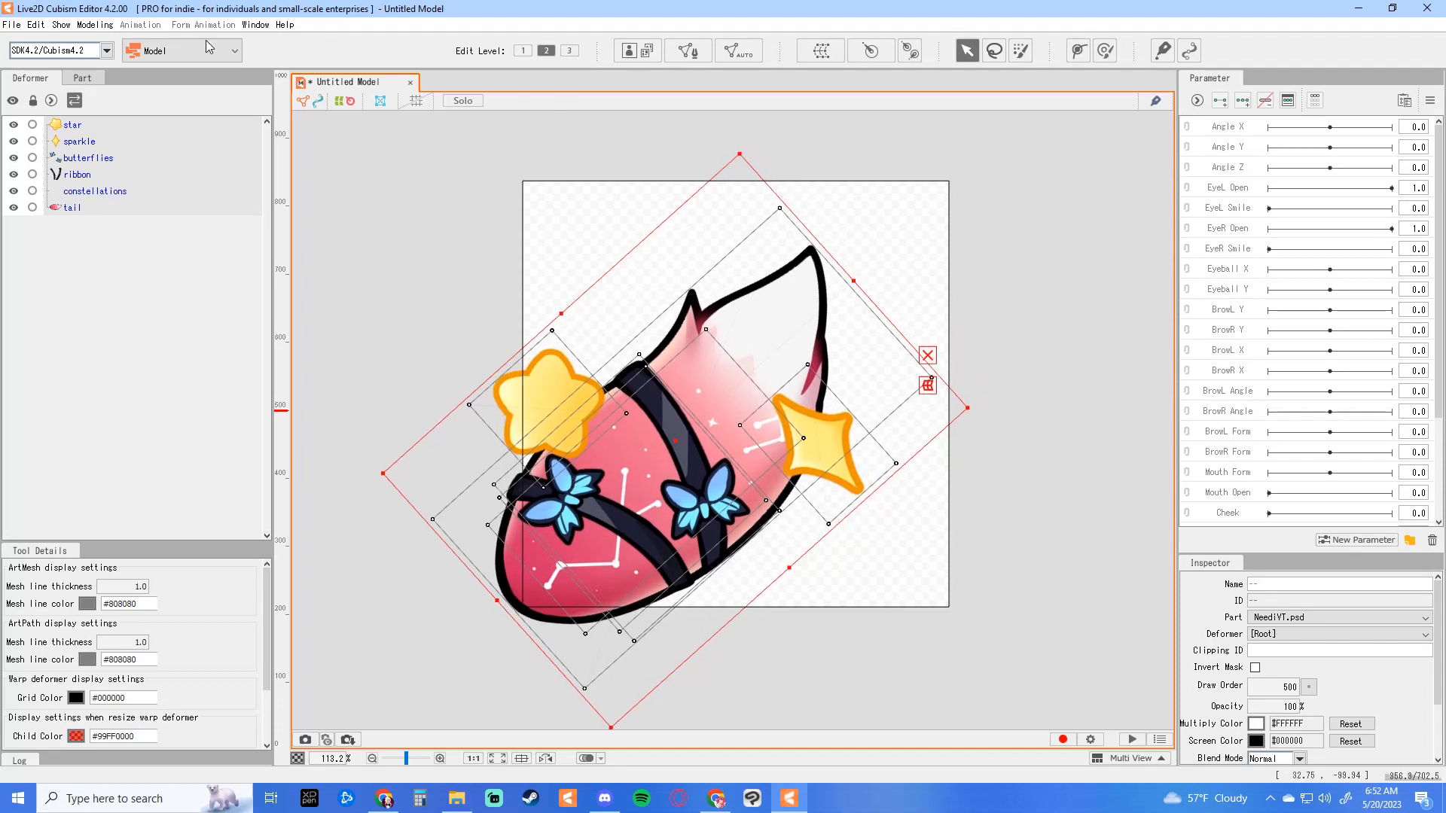
{"action": "left_click", "coordinate": [501, 263]}
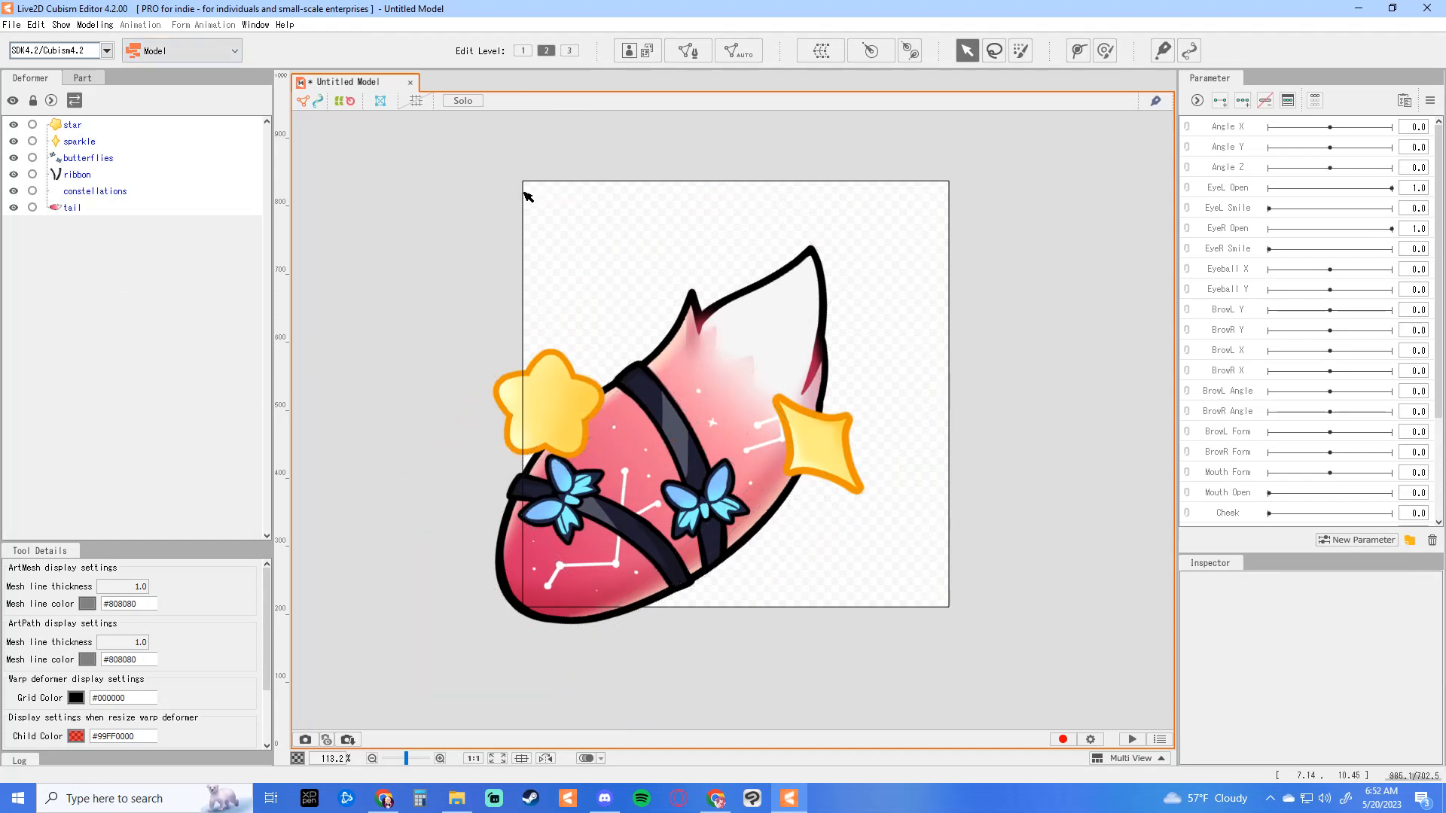
Step: Generate automatic meshes for all layers from star to tail with the Deformation (Little) preset
{"action": "left_click", "coordinate": [80, 127]}
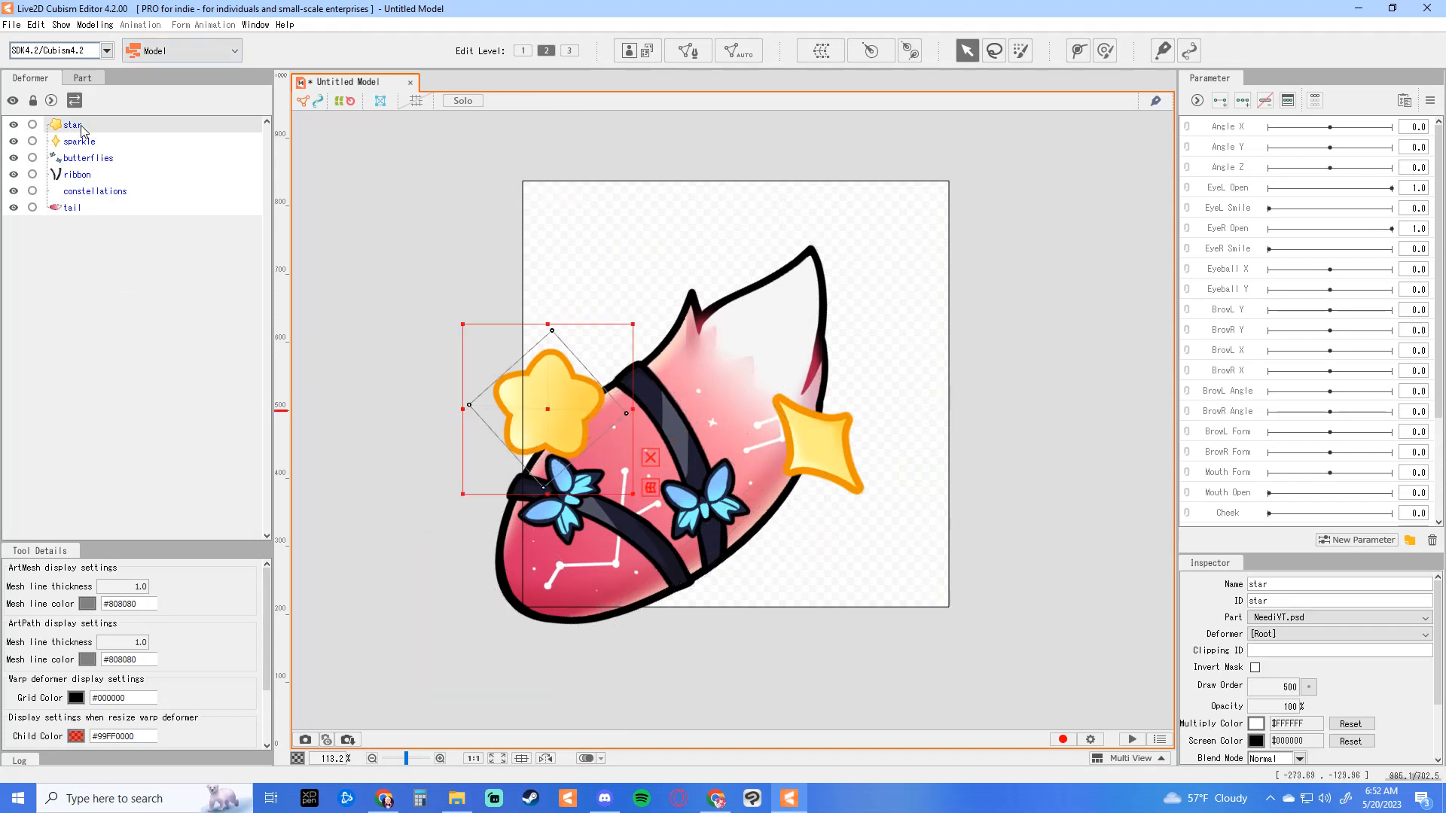
{"action": "left_click", "coordinate": [75, 208], "text": "shift"}
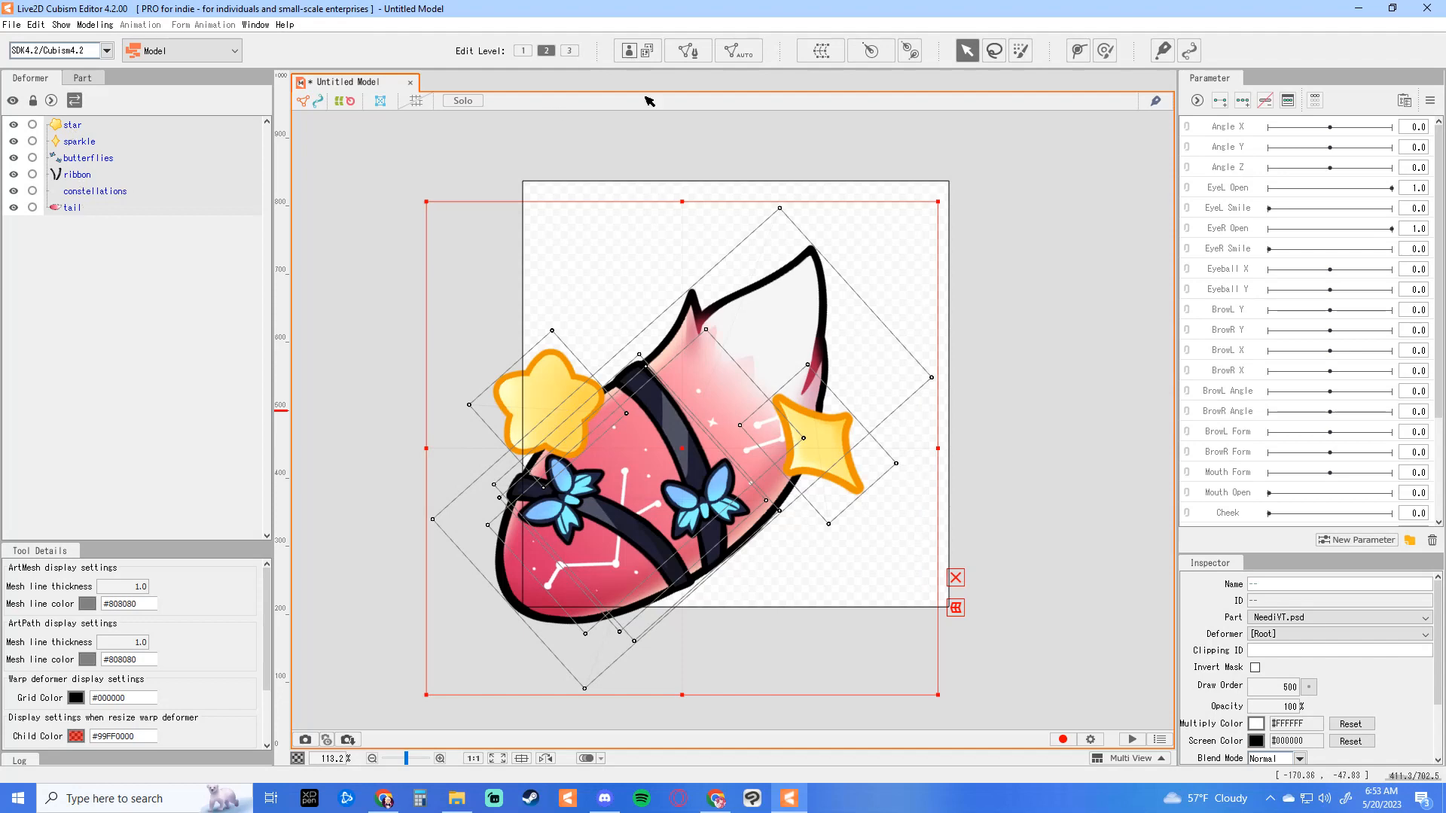
{"action": "left_click", "coordinate": [743, 56]}
{"action": "left_click", "coordinate": [741, 332]}
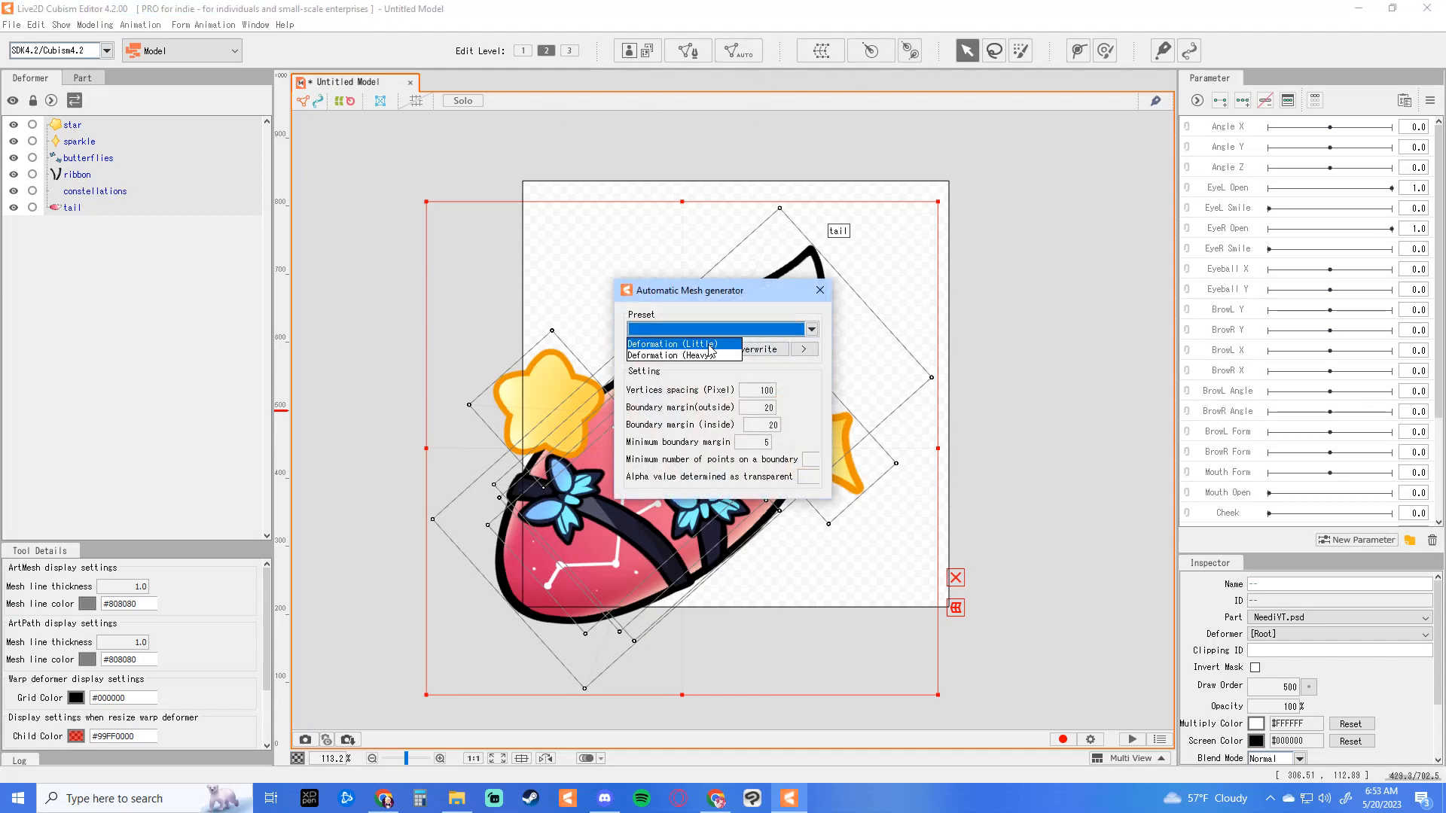
{"action": "left_click", "coordinate": [711, 345]}
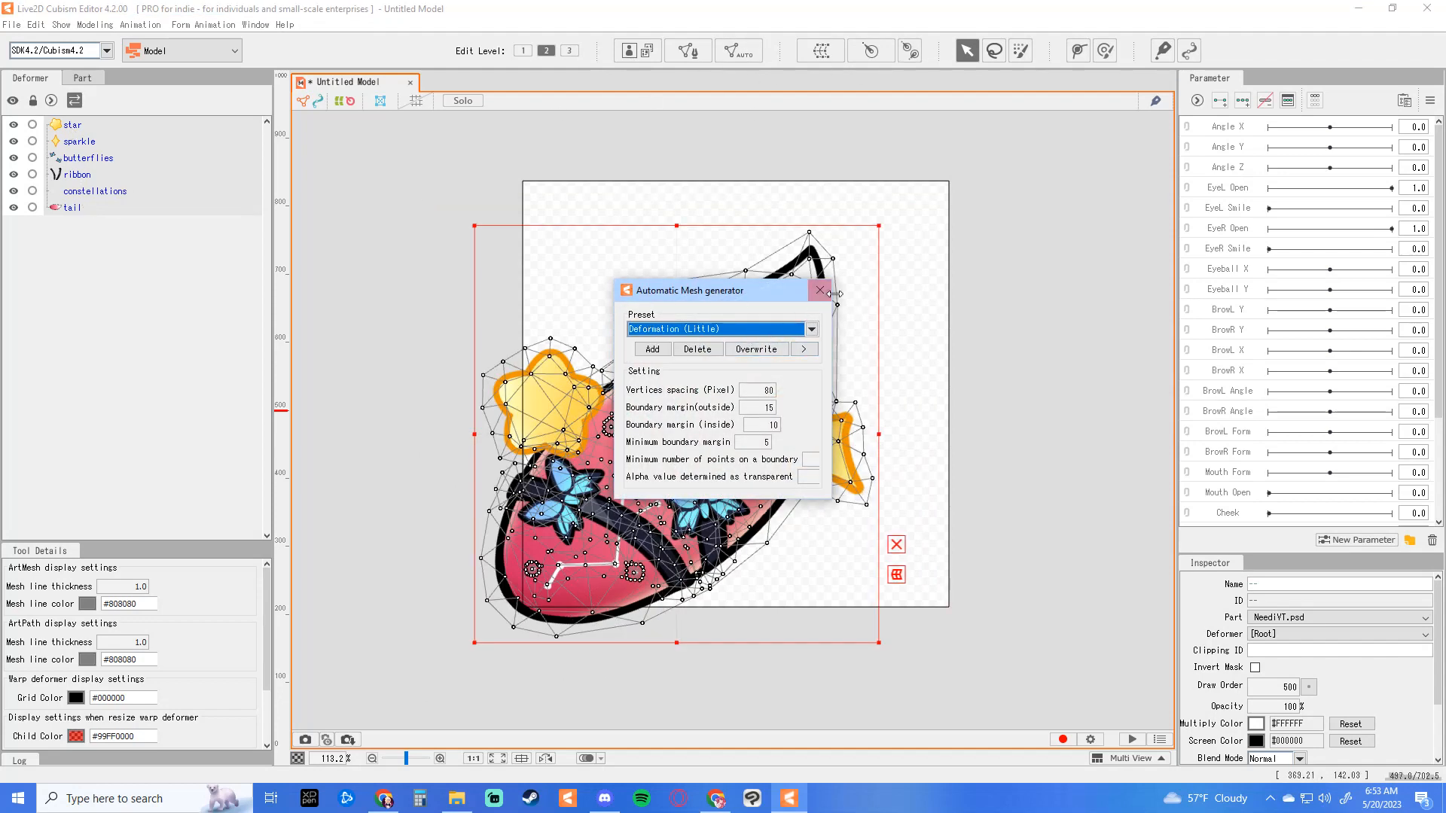
{"action": "left_click", "coordinate": [687, 329]}
{"action": "left_click", "coordinate": [752, 333]}
{"action": "left_click", "coordinate": [820, 291]}
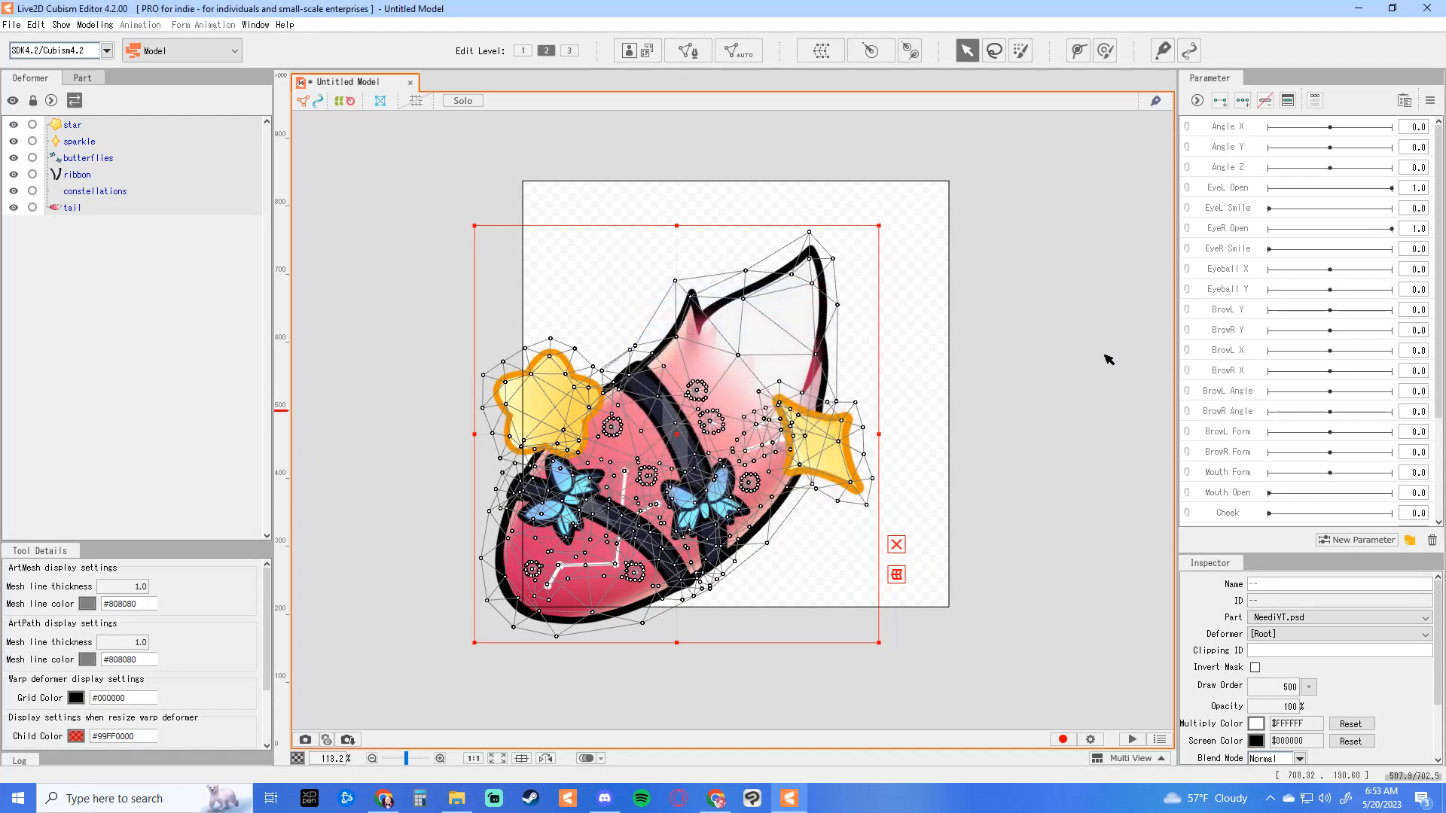
{"action": "left_click", "coordinate": [1040, 367]}
Step: Create a 1024 by 1024 px texture atlas and place the unset butterflies image in the empty area below the constellations
{"action": "left_click", "coordinate": [629, 51]}
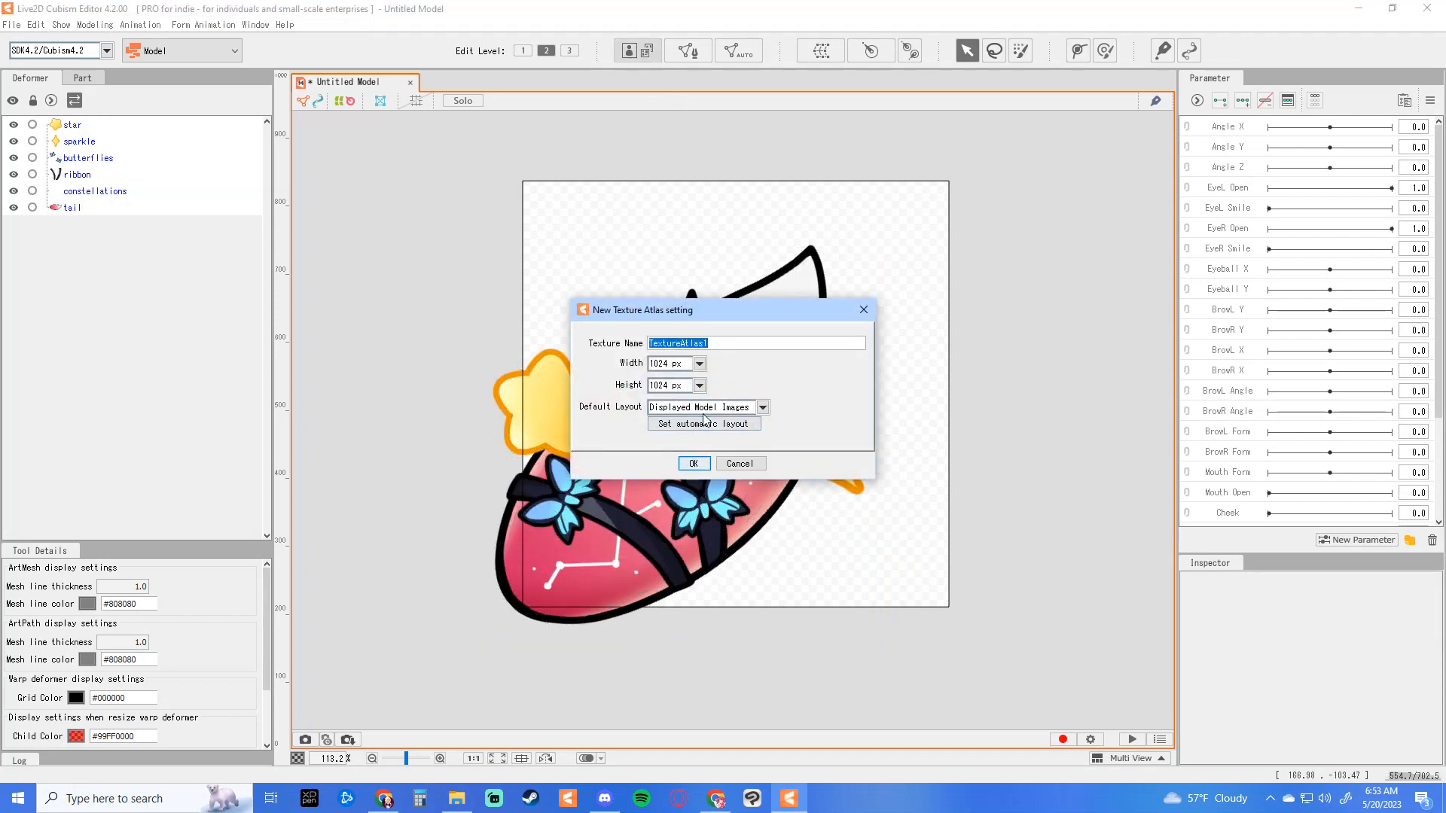
{"action": "left_click", "coordinate": [694, 464]}
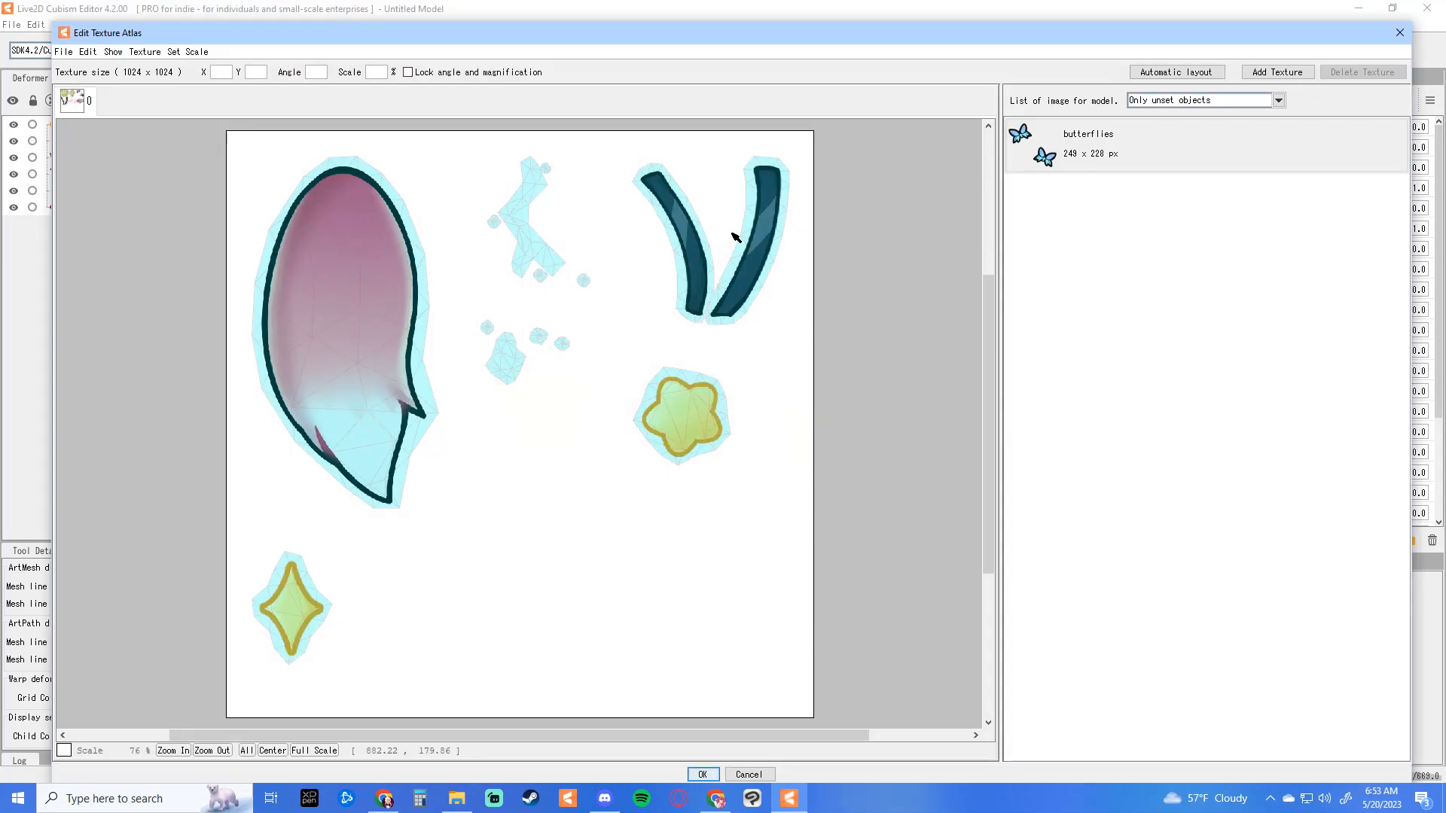
{"action": "left_click", "coordinate": [1170, 151]}
{"action": "right_click", "coordinate": [1170, 152]}
{"action": "left_click", "coordinate": [1273, 159]}
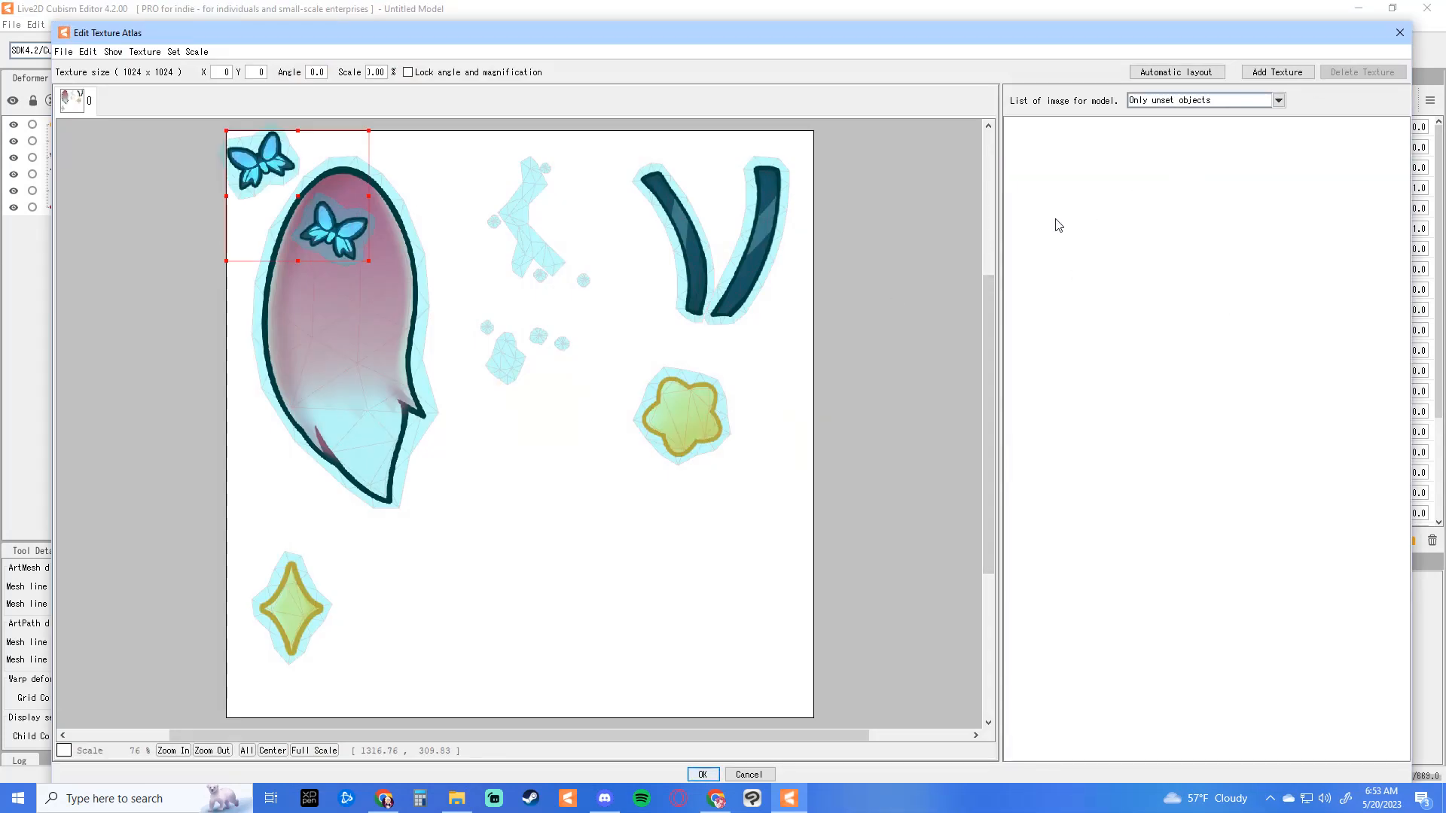
{"action": "left_click_drag", "start_coordinate": [296, 194], "coordinate": [534, 540]}
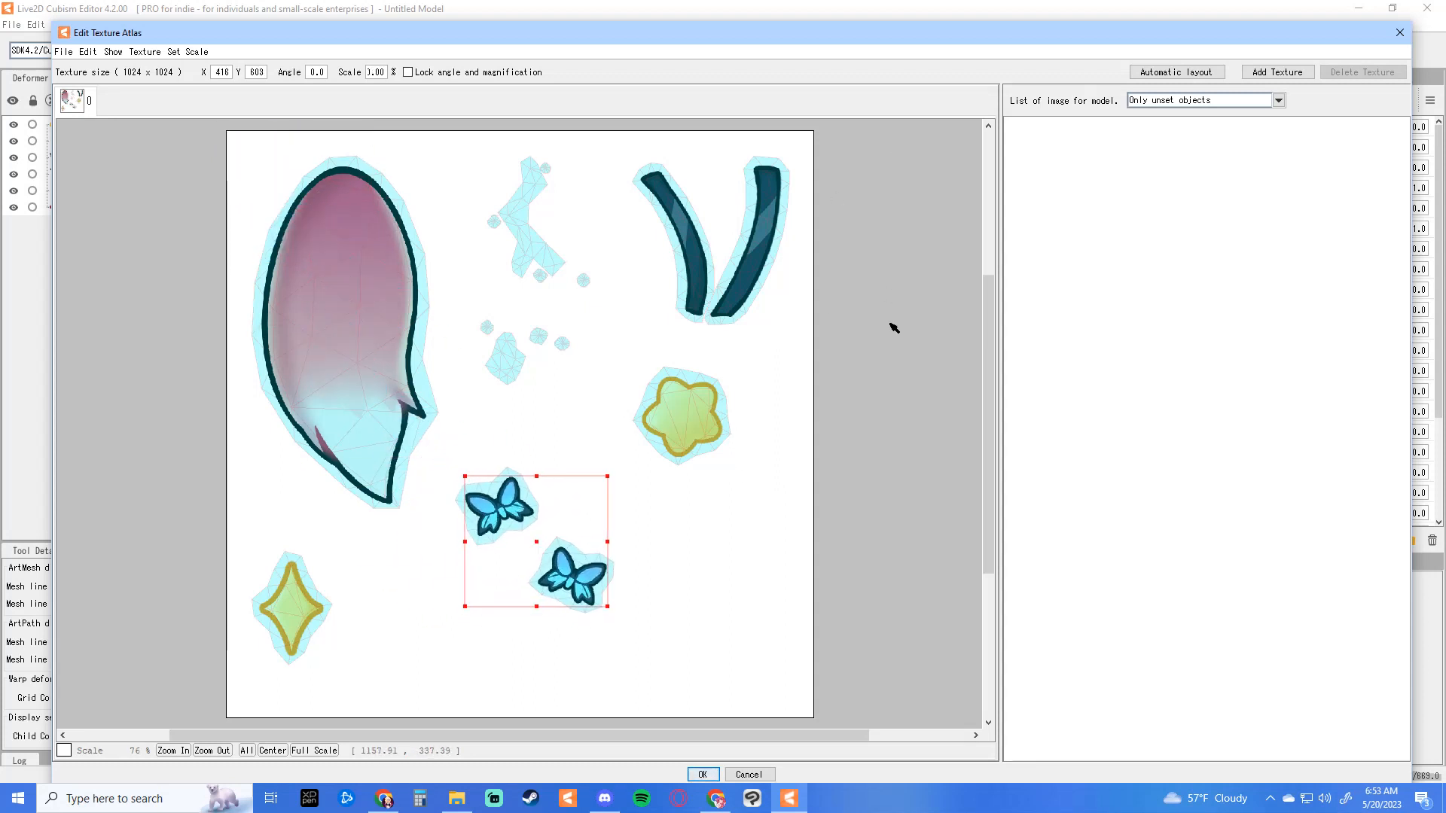
{"action": "left_click_drag", "start_coordinate": [986, 442], "coordinate": [984, 443]}
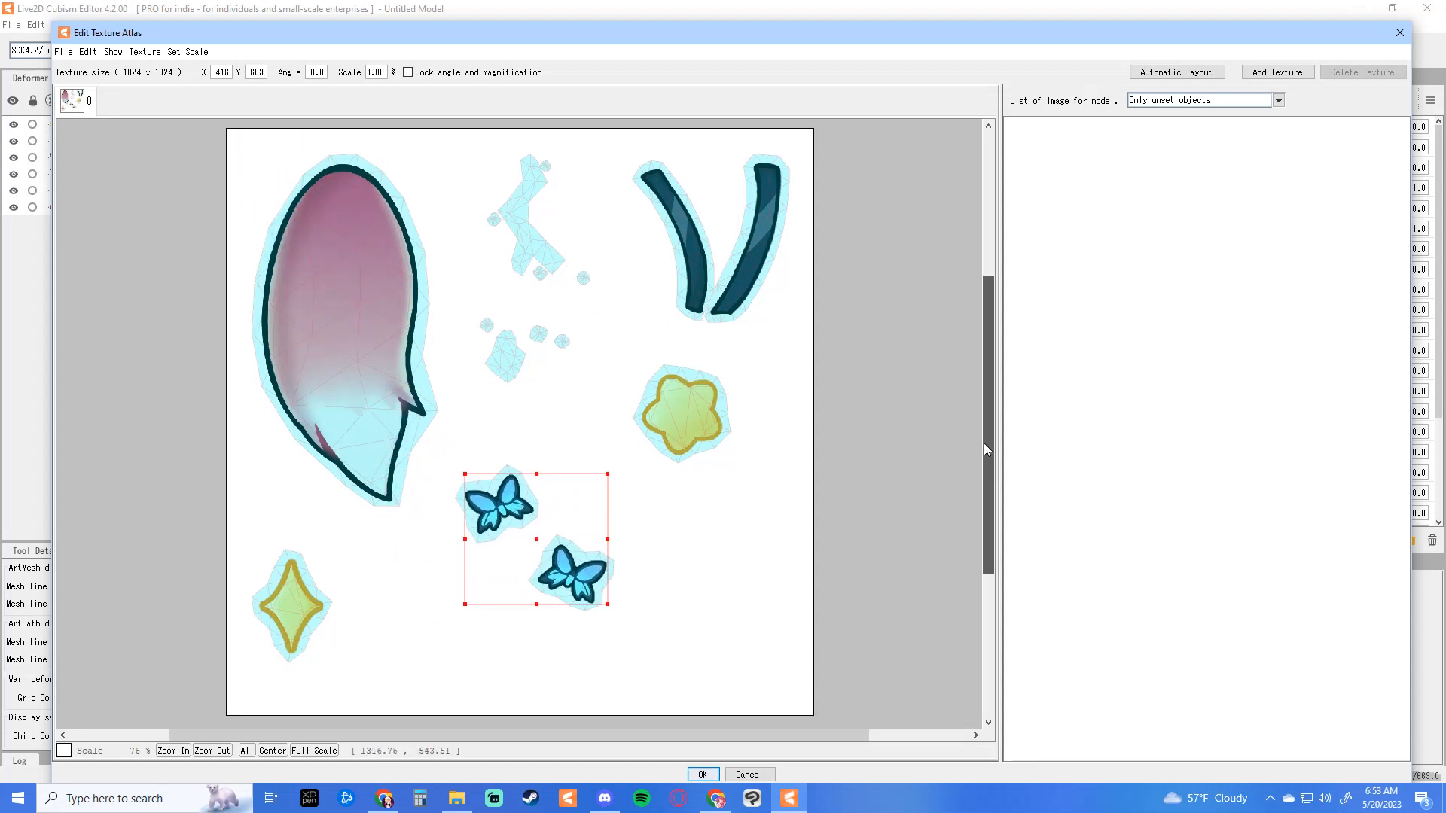
{"action": "left_click", "coordinate": [894, 508]}
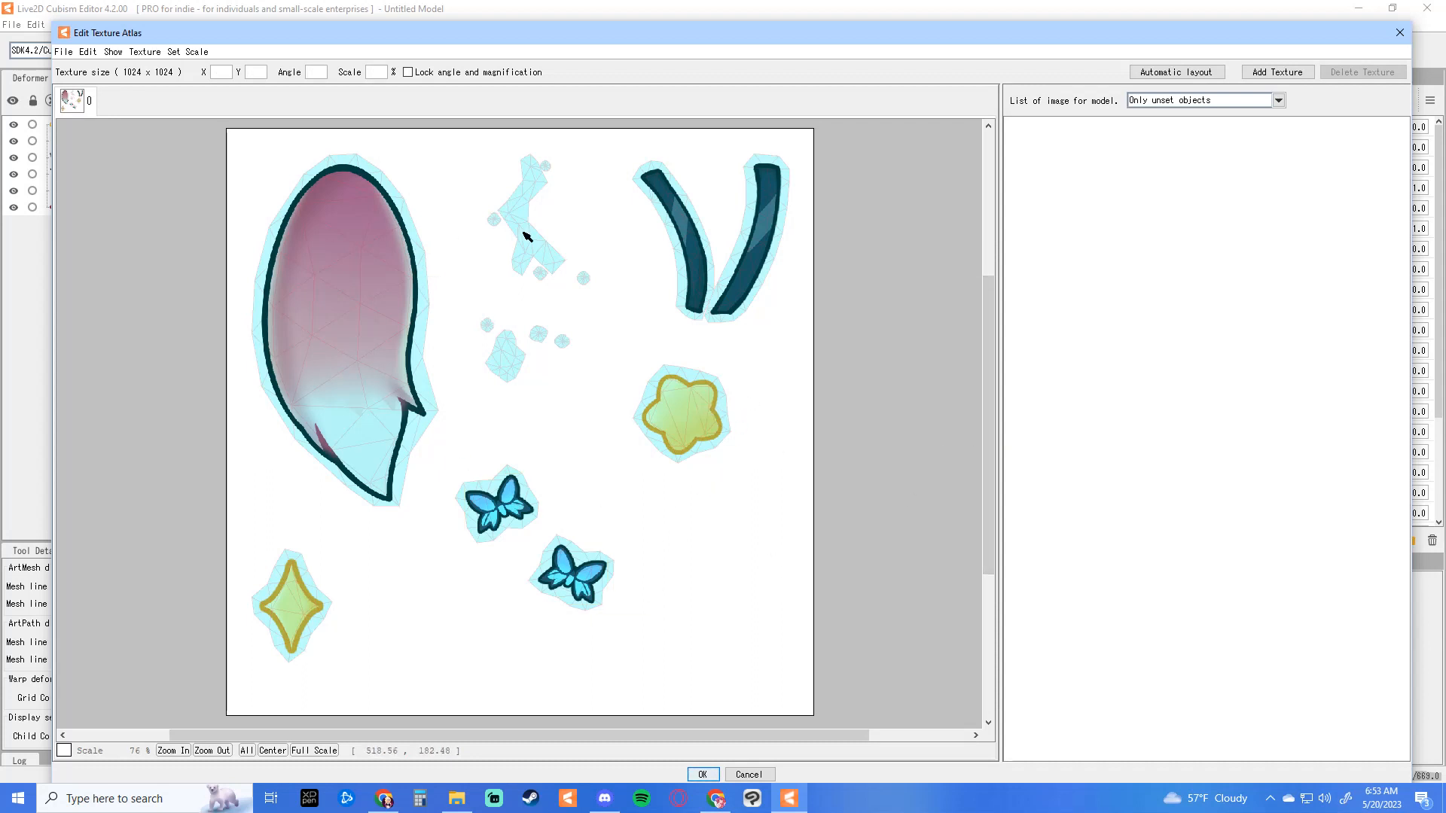
{"action": "left_click", "coordinate": [702, 775]}
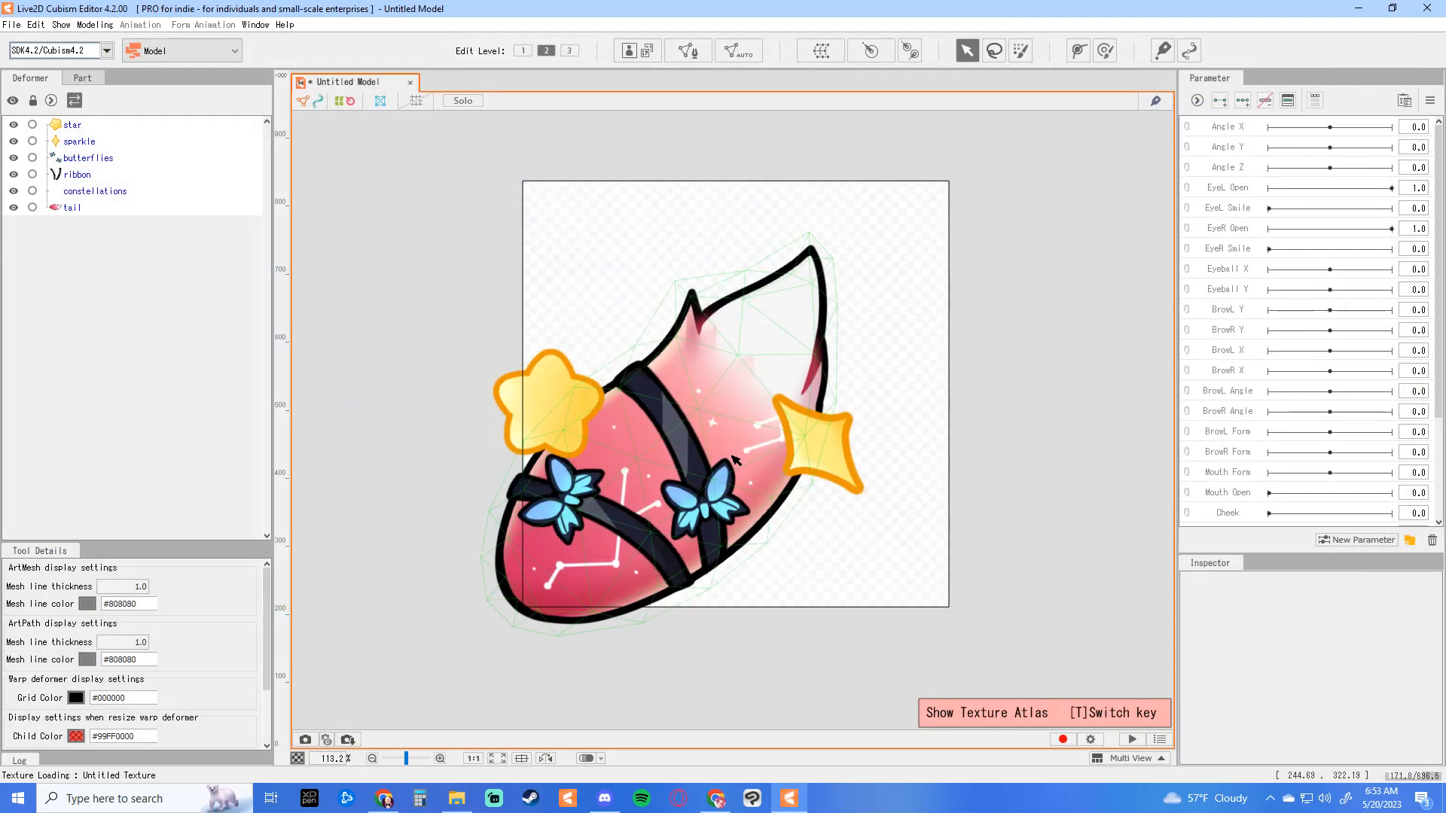
Step: Save the model under the name TailTutorial in the Cubism Models folder
{"action": "left_click", "coordinate": [12, 24]}
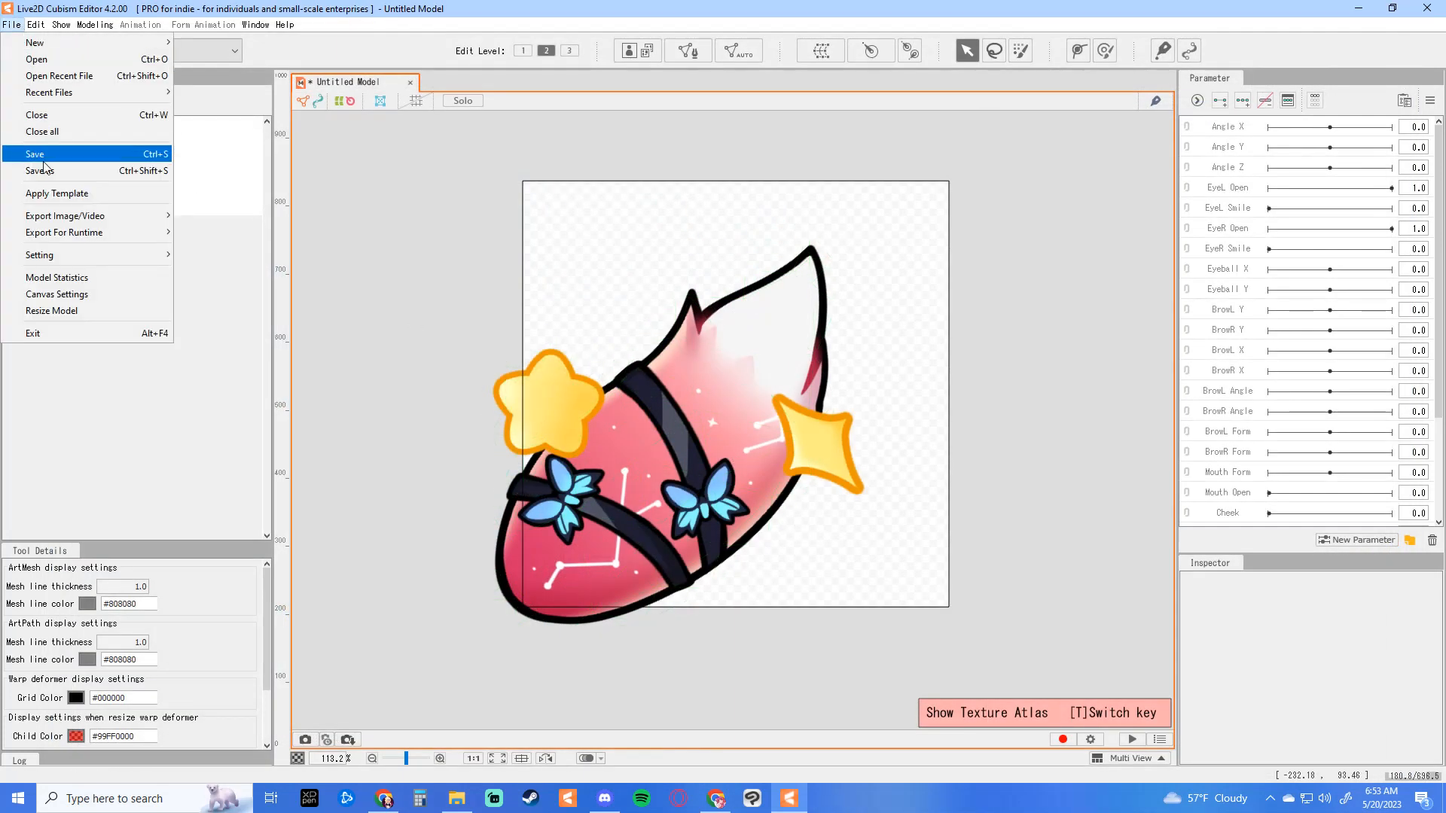
{"action": "left_click", "coordinate": [45, 171]}
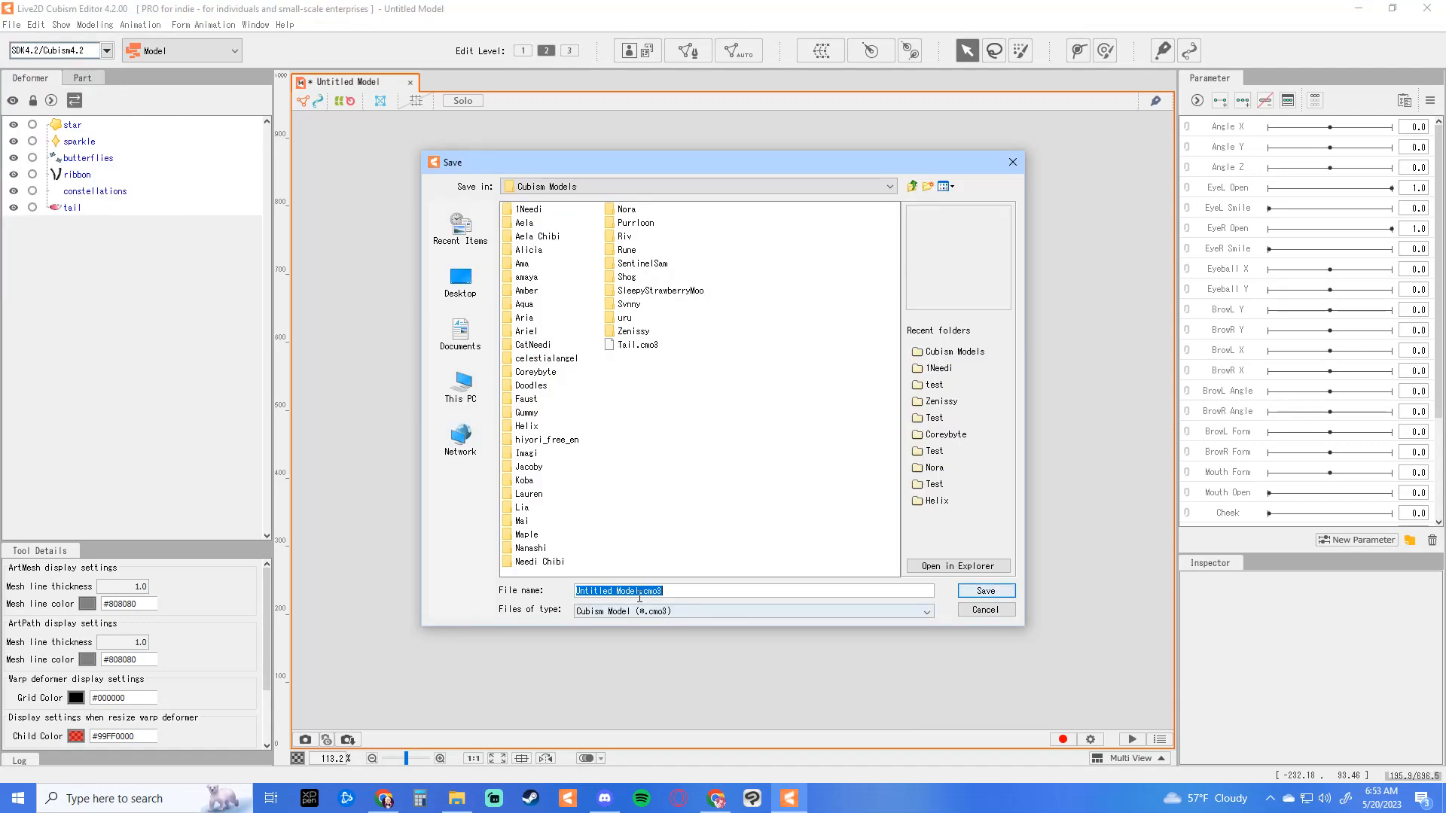
{"action": "left_click_drag", "start_coordinate": [640, 591], "coordinate": [576, 590]}
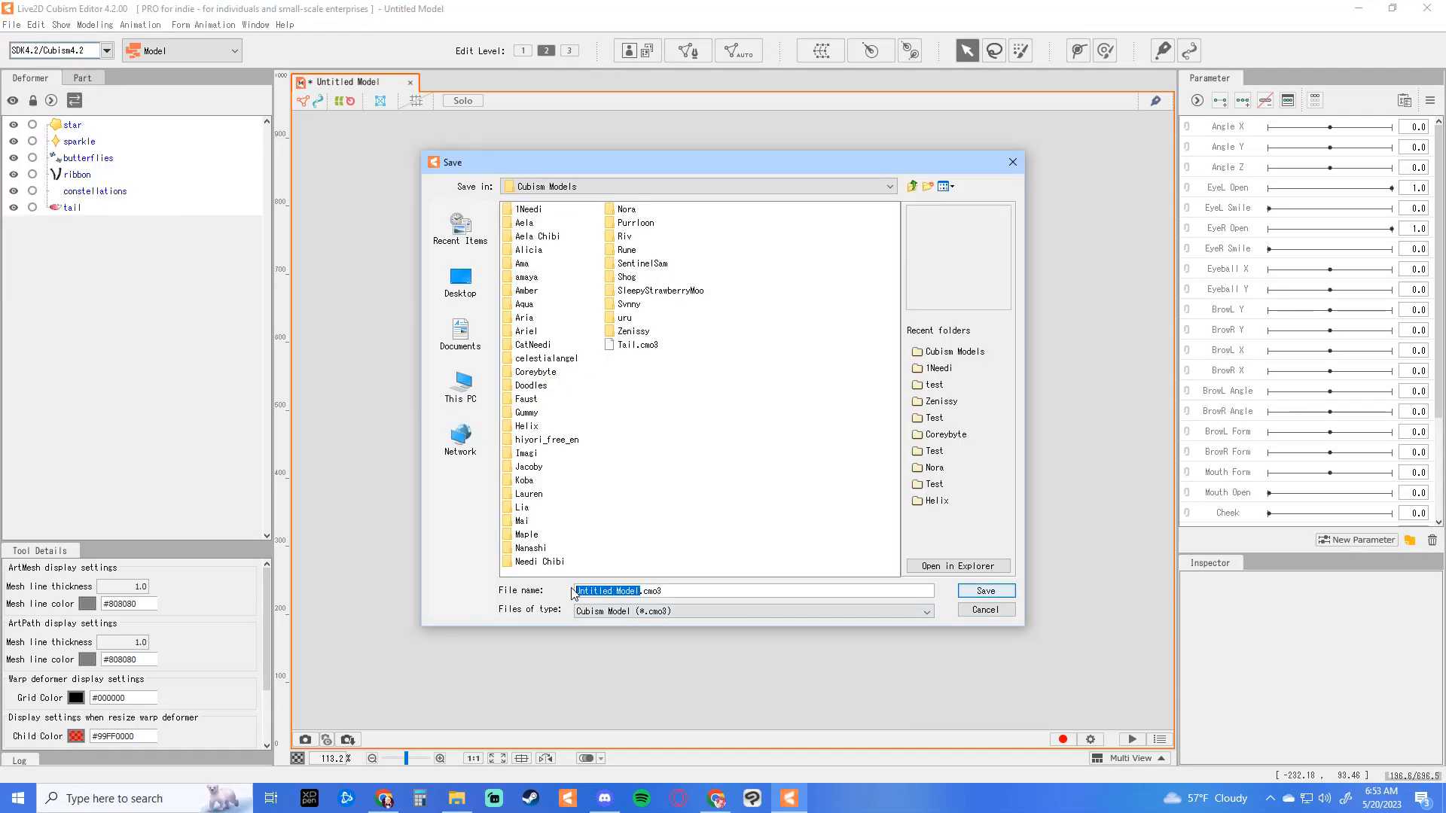
{"action": "type", "text": "TailTutorial"}
{"action": "key", "text": "Return"}
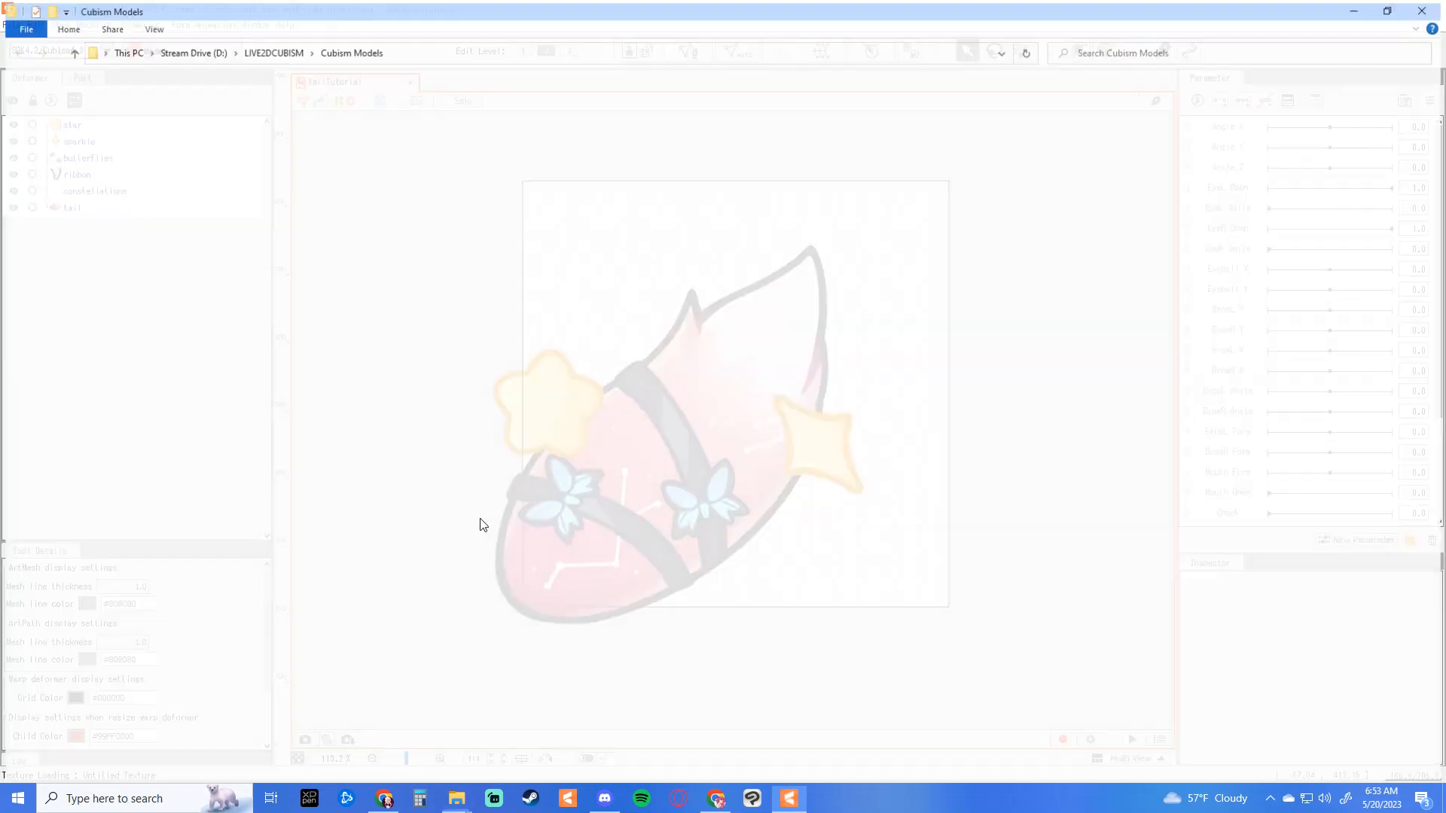
{"action": "left_click_drag", "start_coordinate": [1317, 10], "coordinate": [0, 176]}
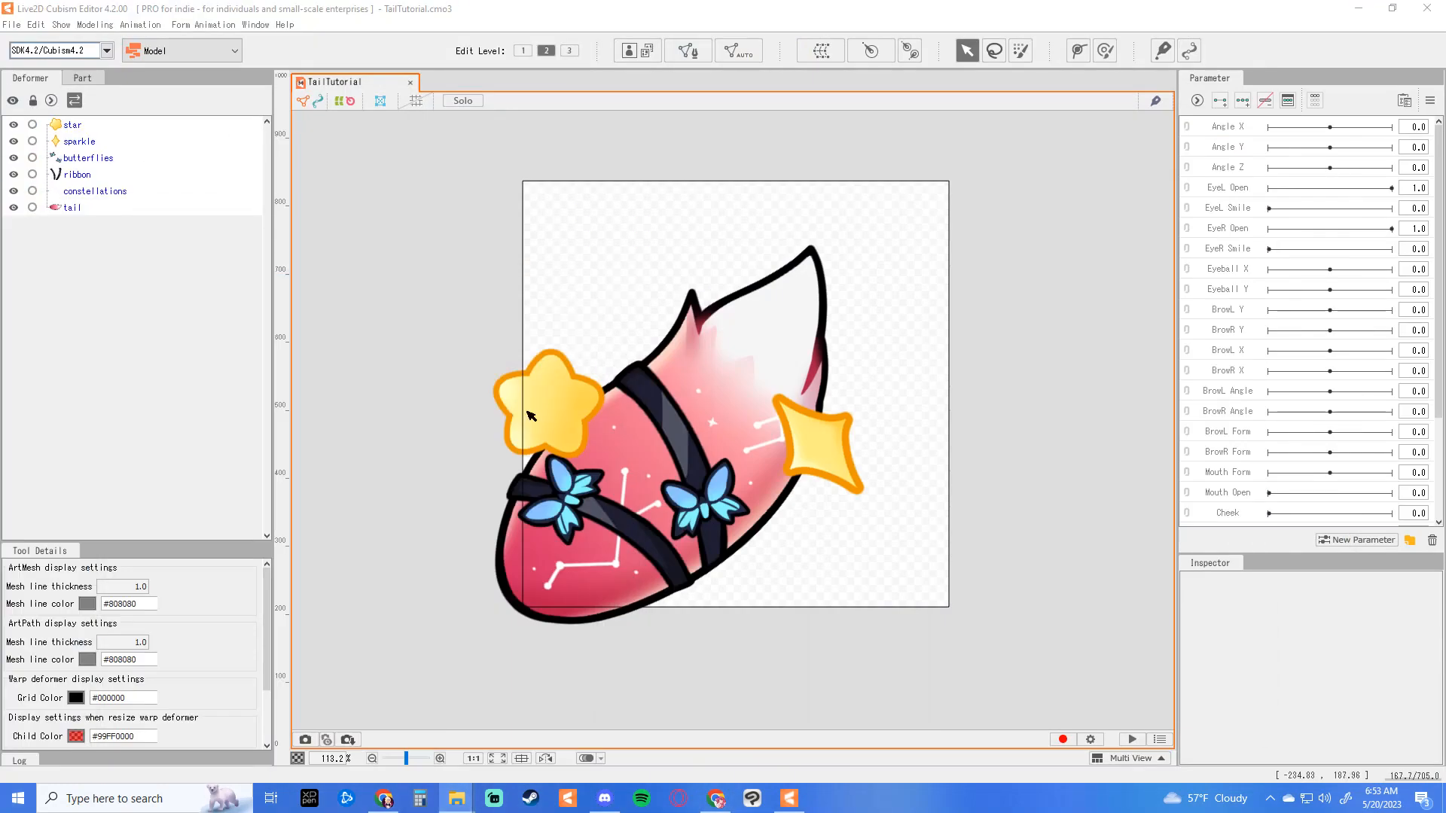
Step: Remove the star and sparkle layers from the model by cutting them
{"action": "left_click", "coordinate": [844, 458]}
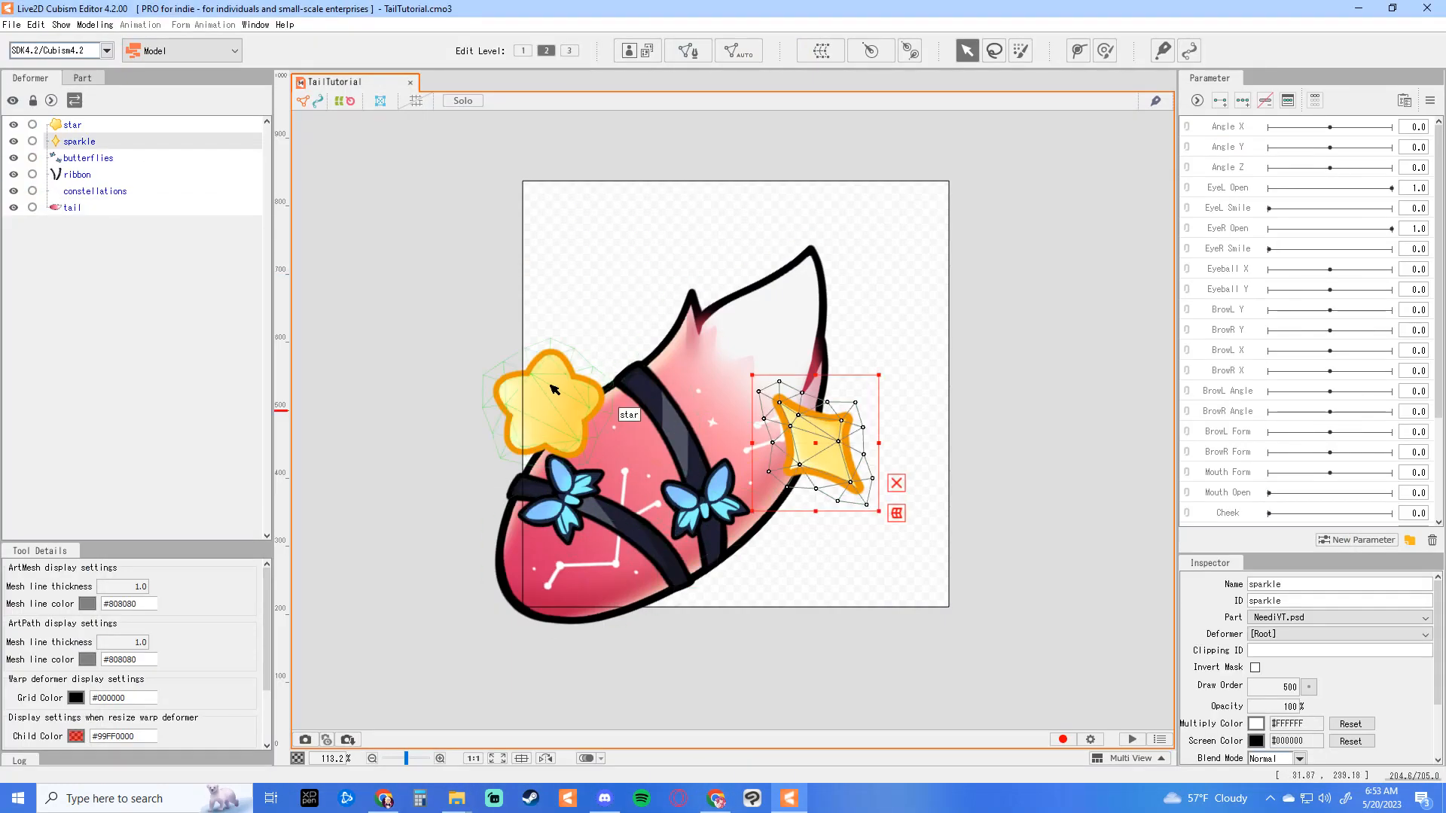
{"action": "left_click", "coordinate": [83, 125]}
{"action": "right_click", "coordinate": [83, 124]}
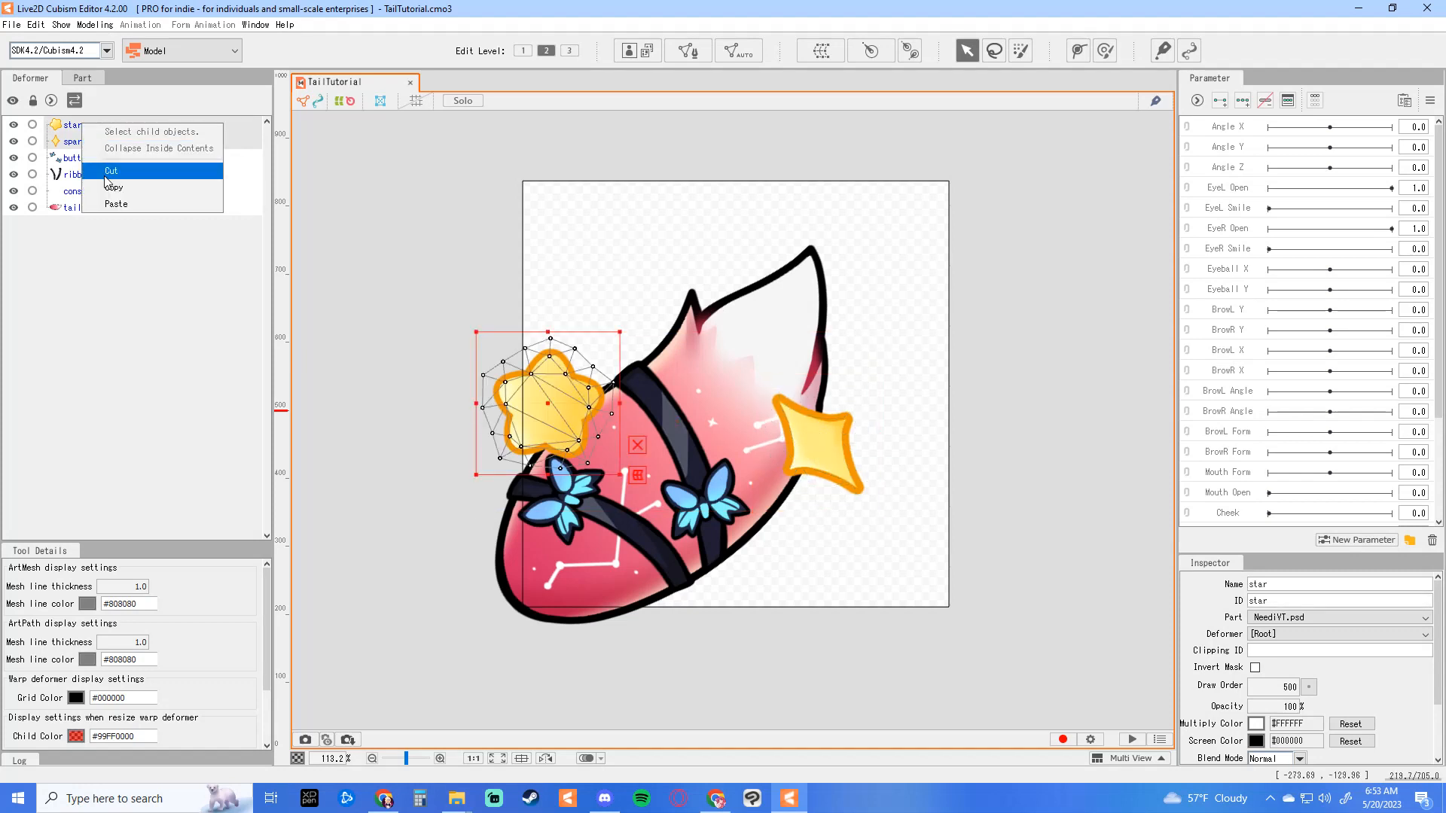
{"action": "left_click", "coordinate": [109, 172]}
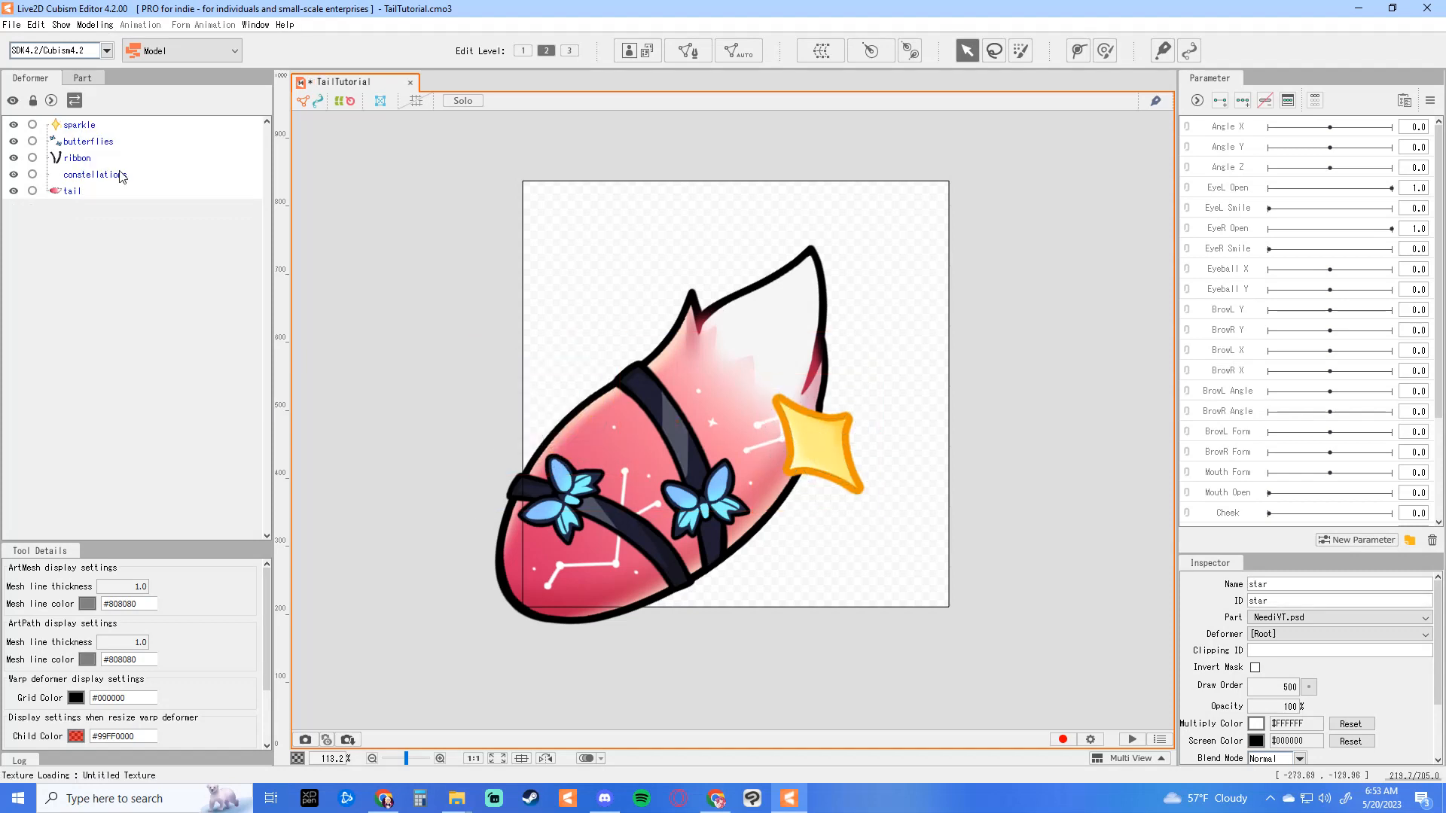
{"action": "right_click", "coordinate": [86, 132]}
{"action": "left_click", "coordinate": [111, 173]}
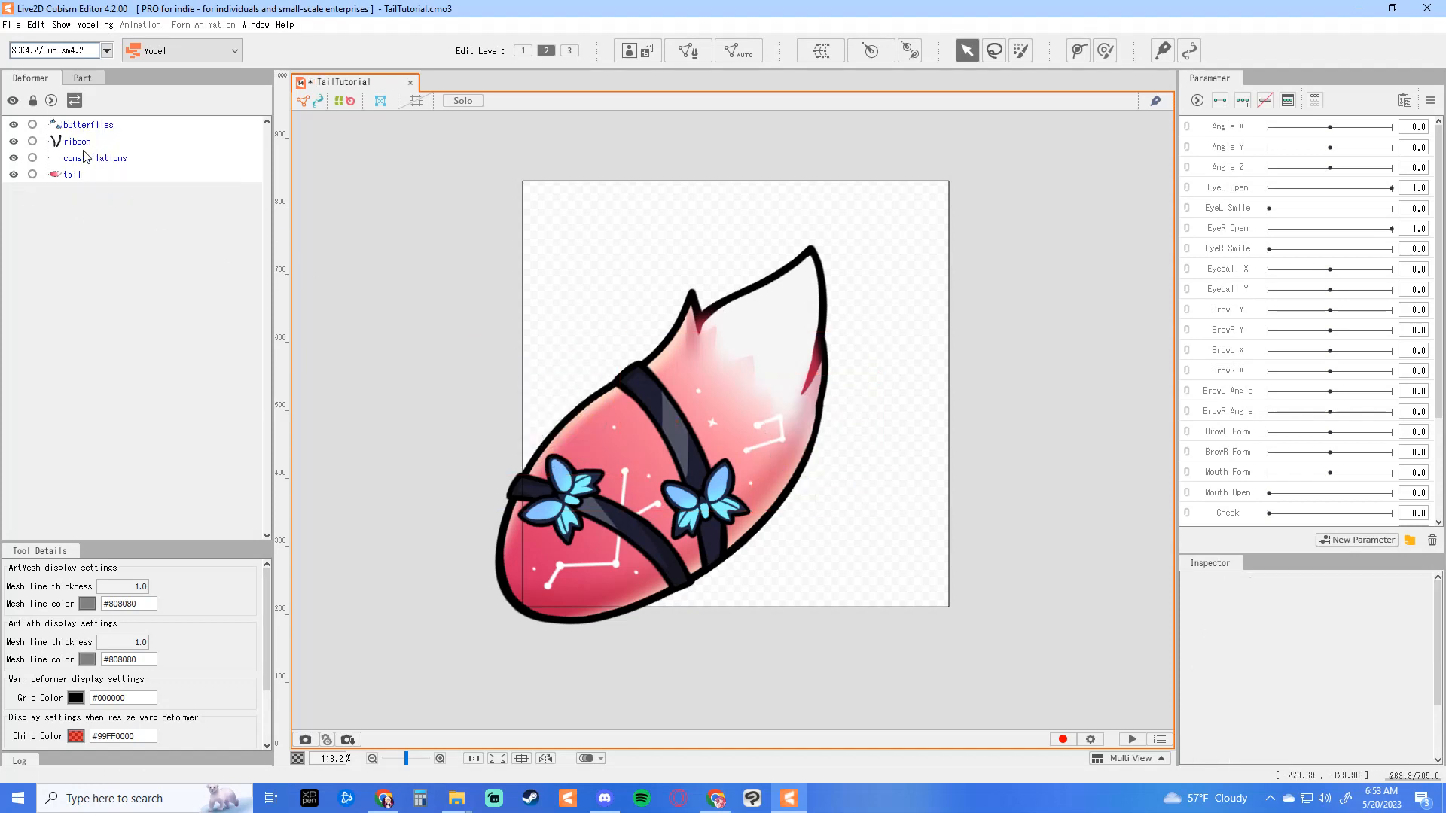
{"action": "left_click", "coordinate": [73, 175]}
{"action": "left_click", "coordinate": [85, 133], "text": "shift"}
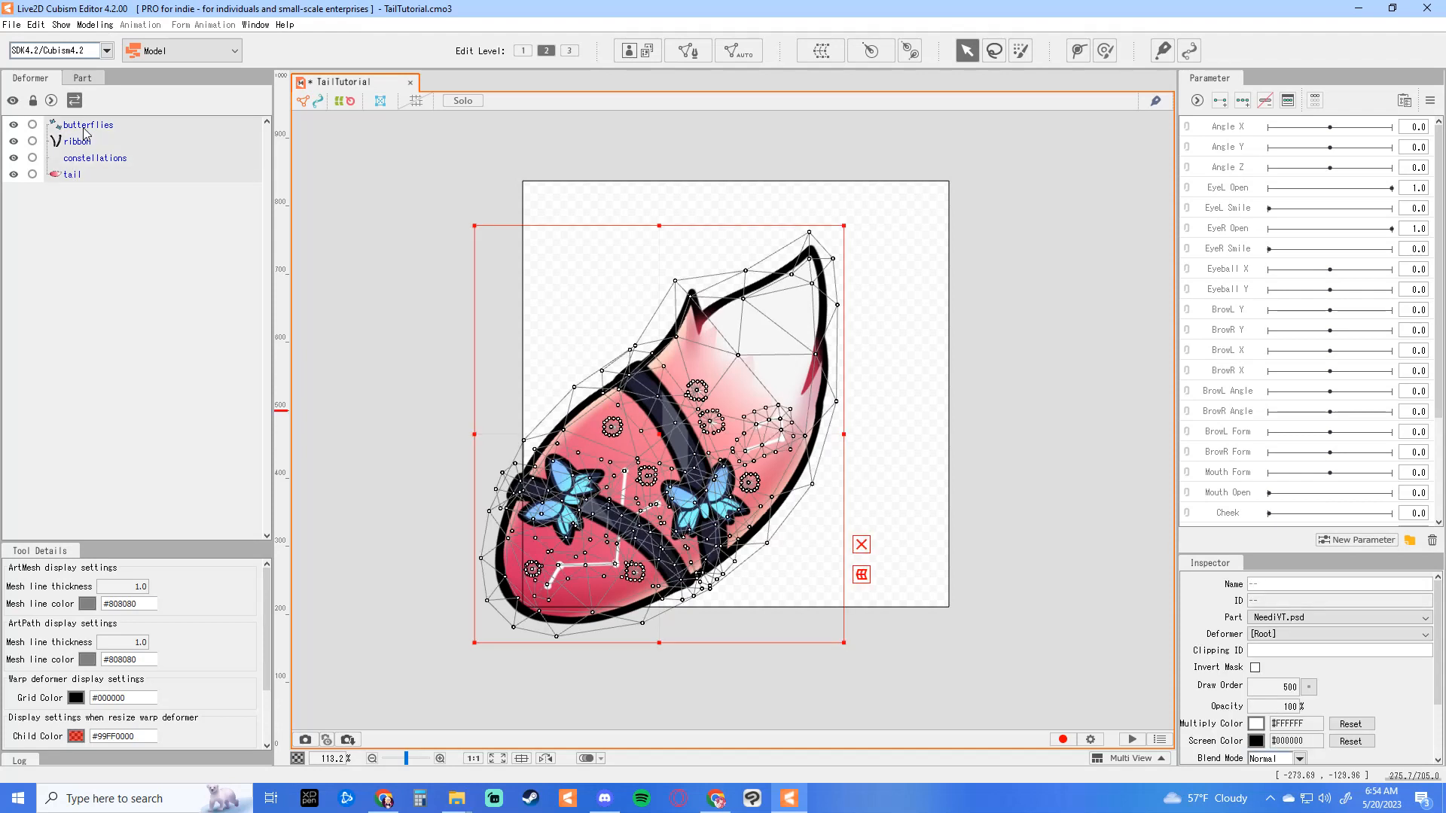
{"action": "left_click", "coordinate": [413, 230]}
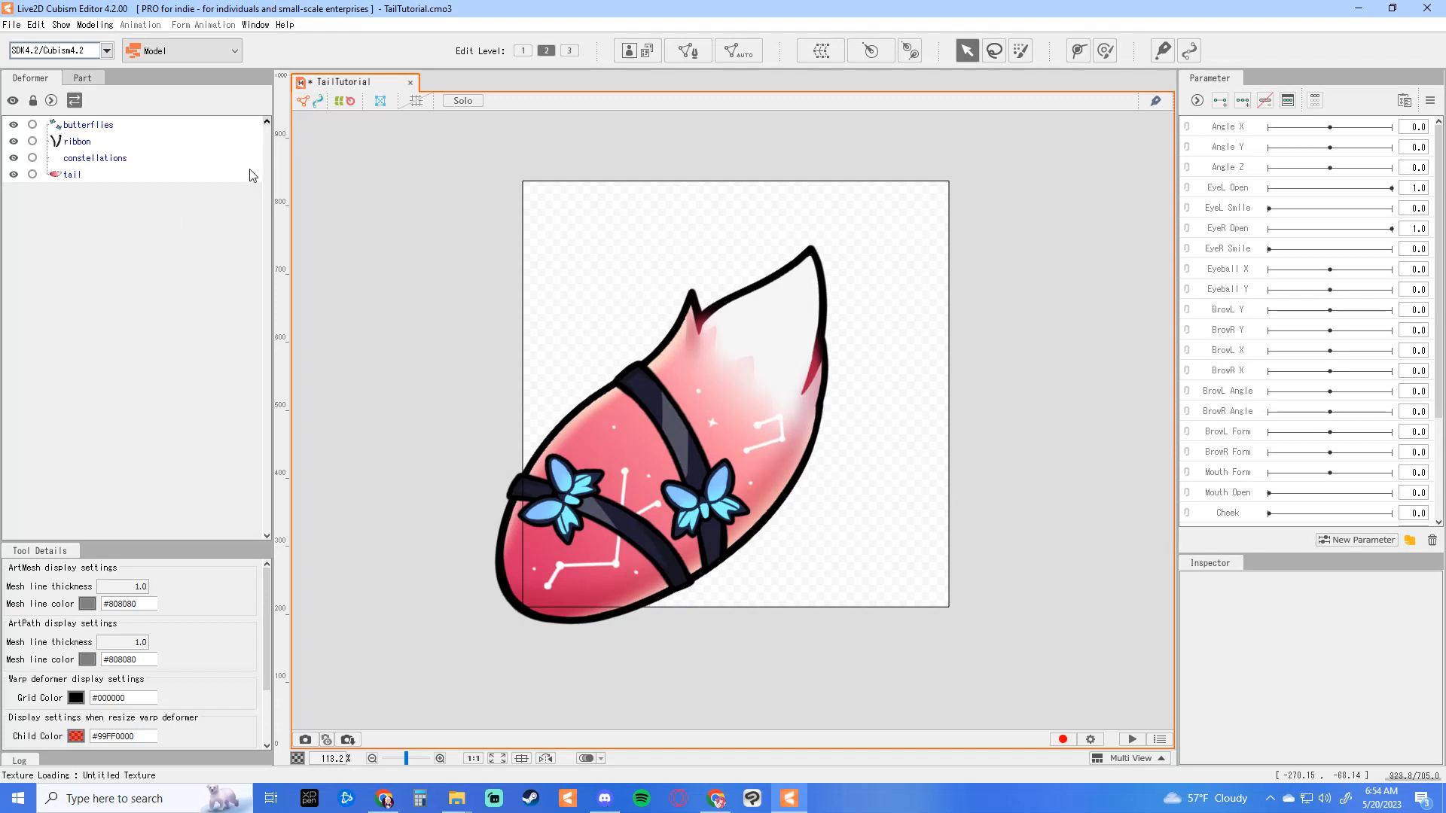
{"action": "left_click", "coordinate": [180, 54]}
{"action": "left_click", "coordinate": [181, 54]}
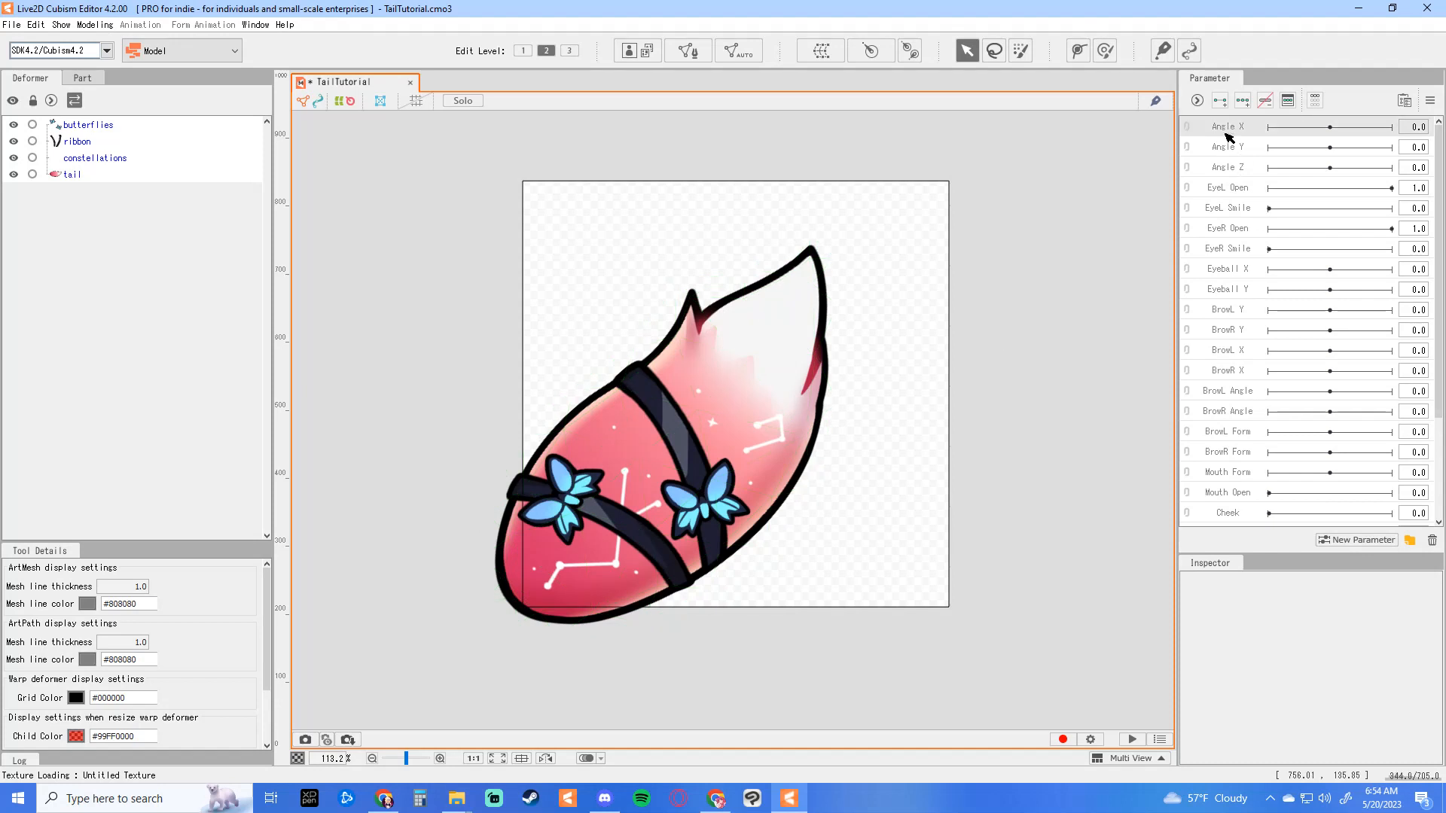
Step: Delete all the default parameters, from Angle X down to Hair Move Back
{"action": "scroll", "coordinate": [1236, 279], "scroll_direction": "down", "scroll_amount": 3}
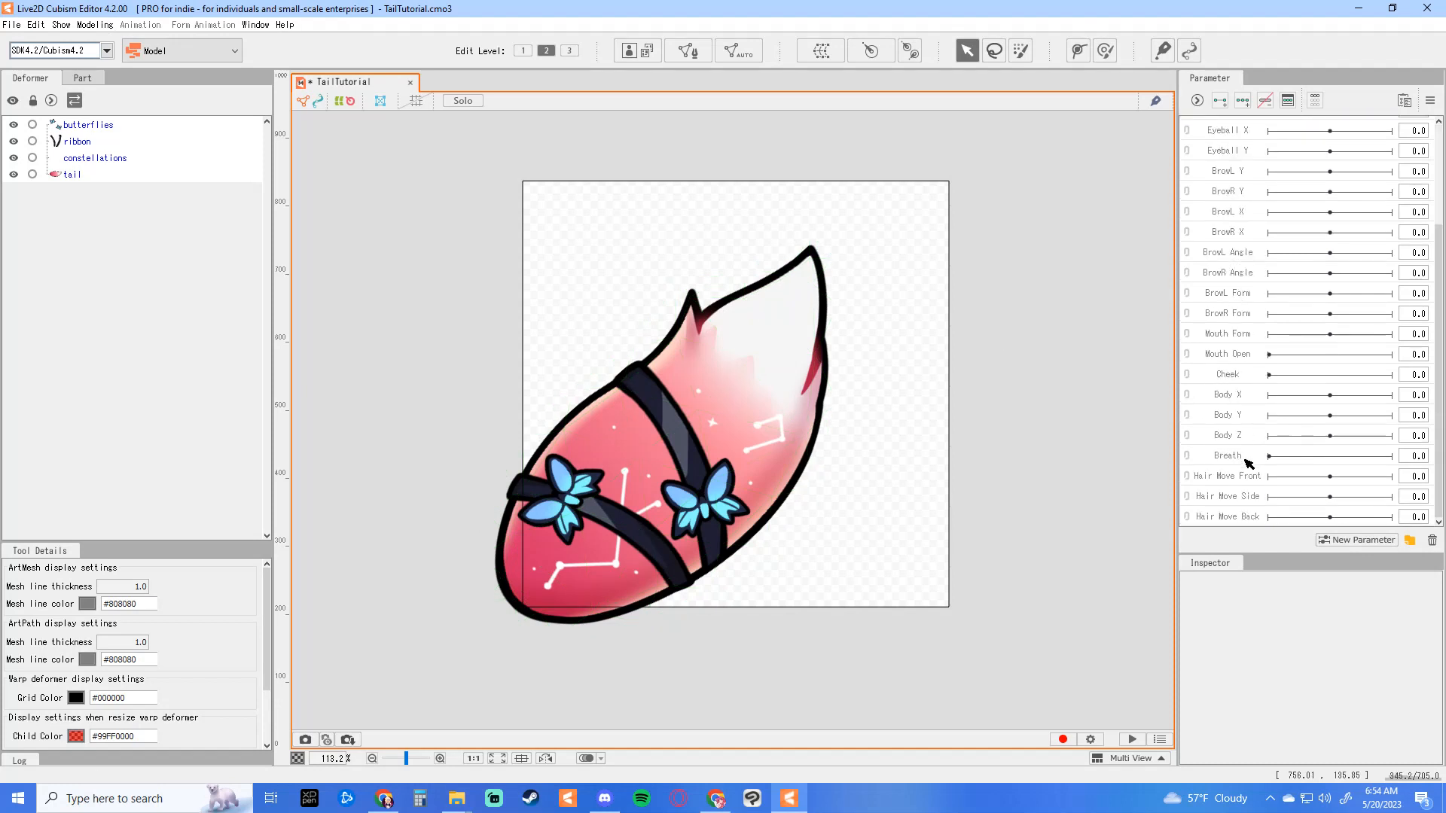
{"action": "left_click", "coordinate": [1236, 521], "text": "shift"}
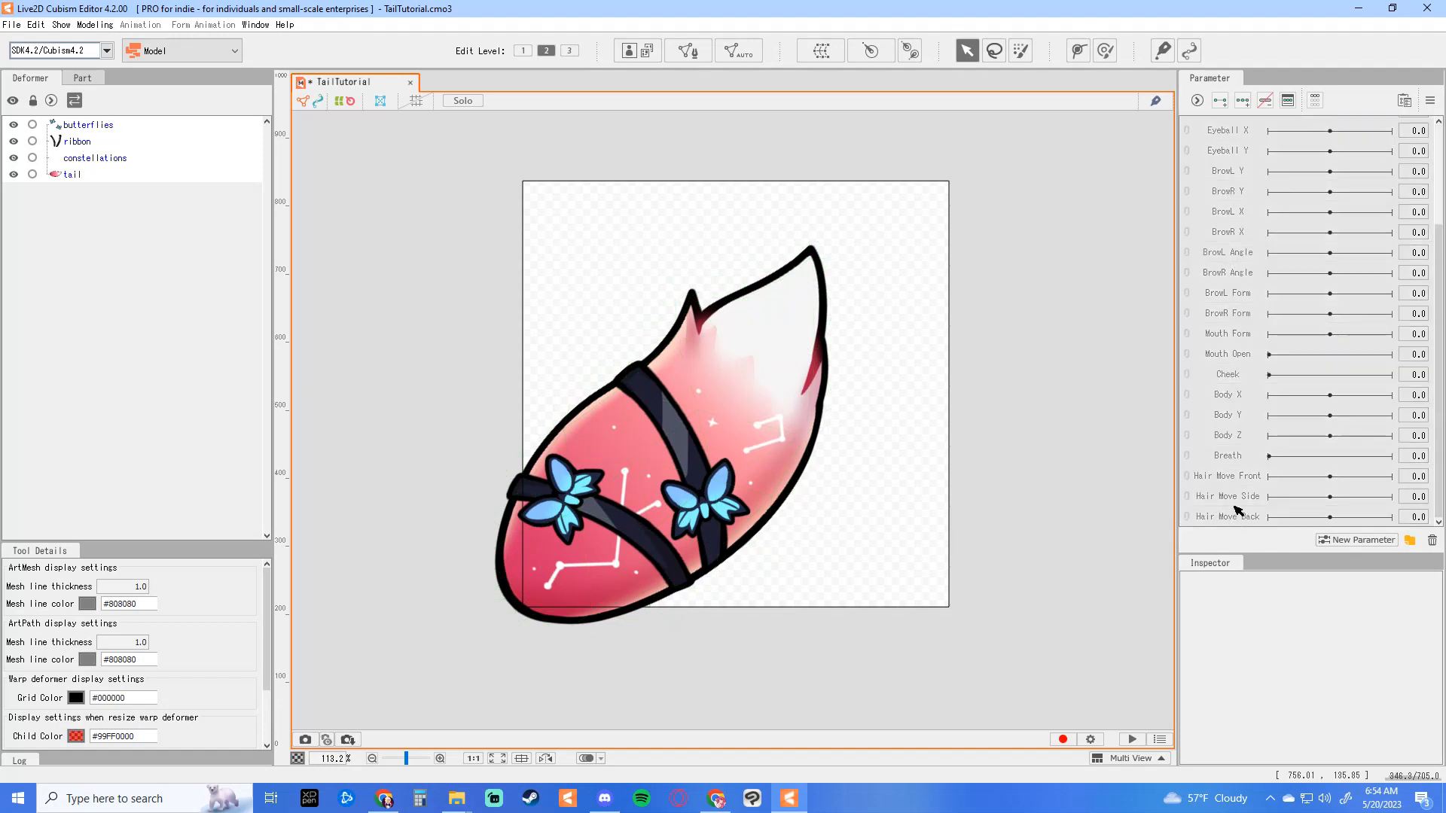
{"action": "right_click", "coordinate": [1235, 520]}
{"action": "left_click", "coordinate": [1273, 596]}
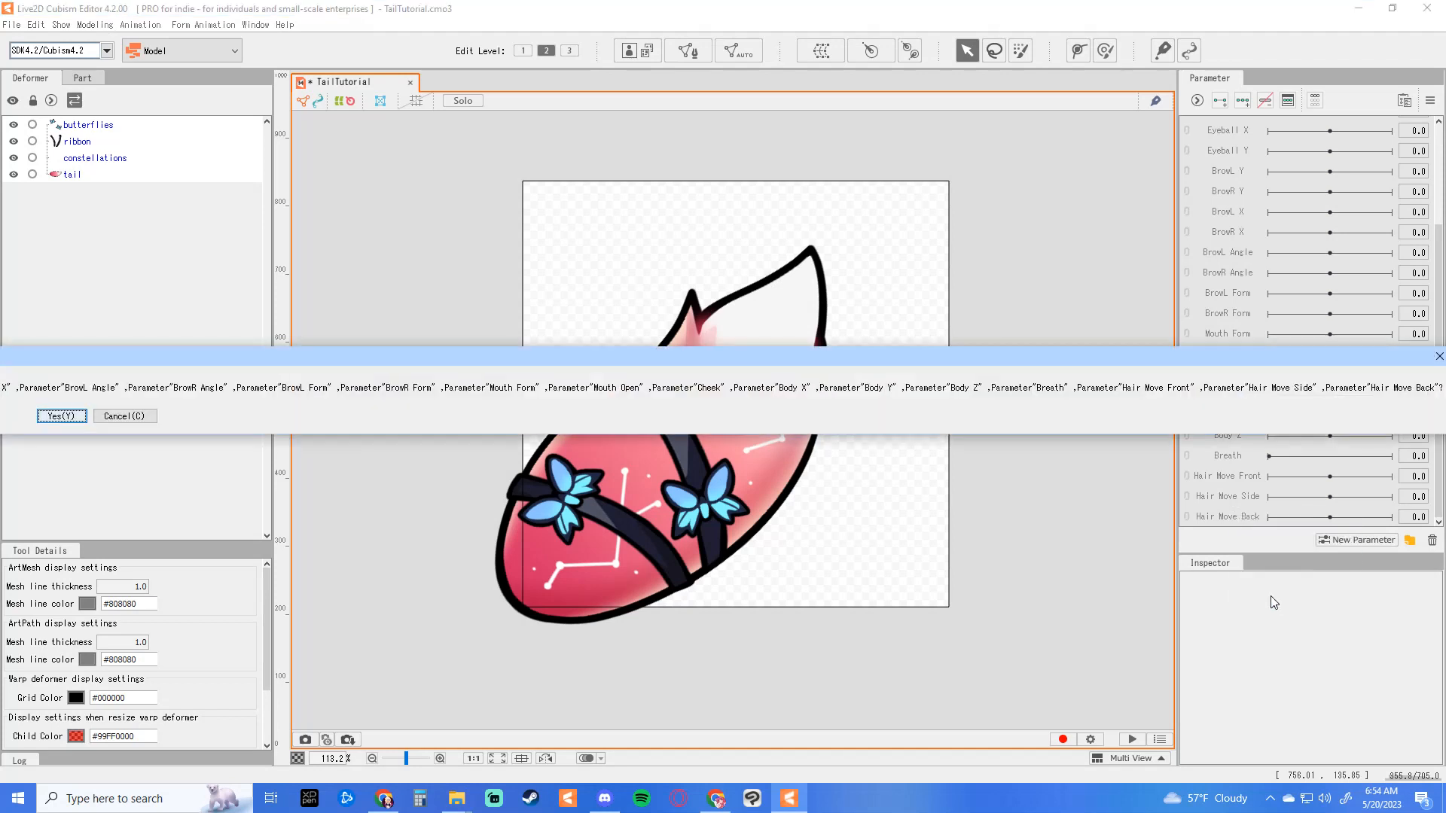
{"action": "key", "text": "Return"}
Step: Create a new parameter with the name and ID Tail and a range from -1 to 1
{"action": "left_click", "coordinate": [1334, 540]}
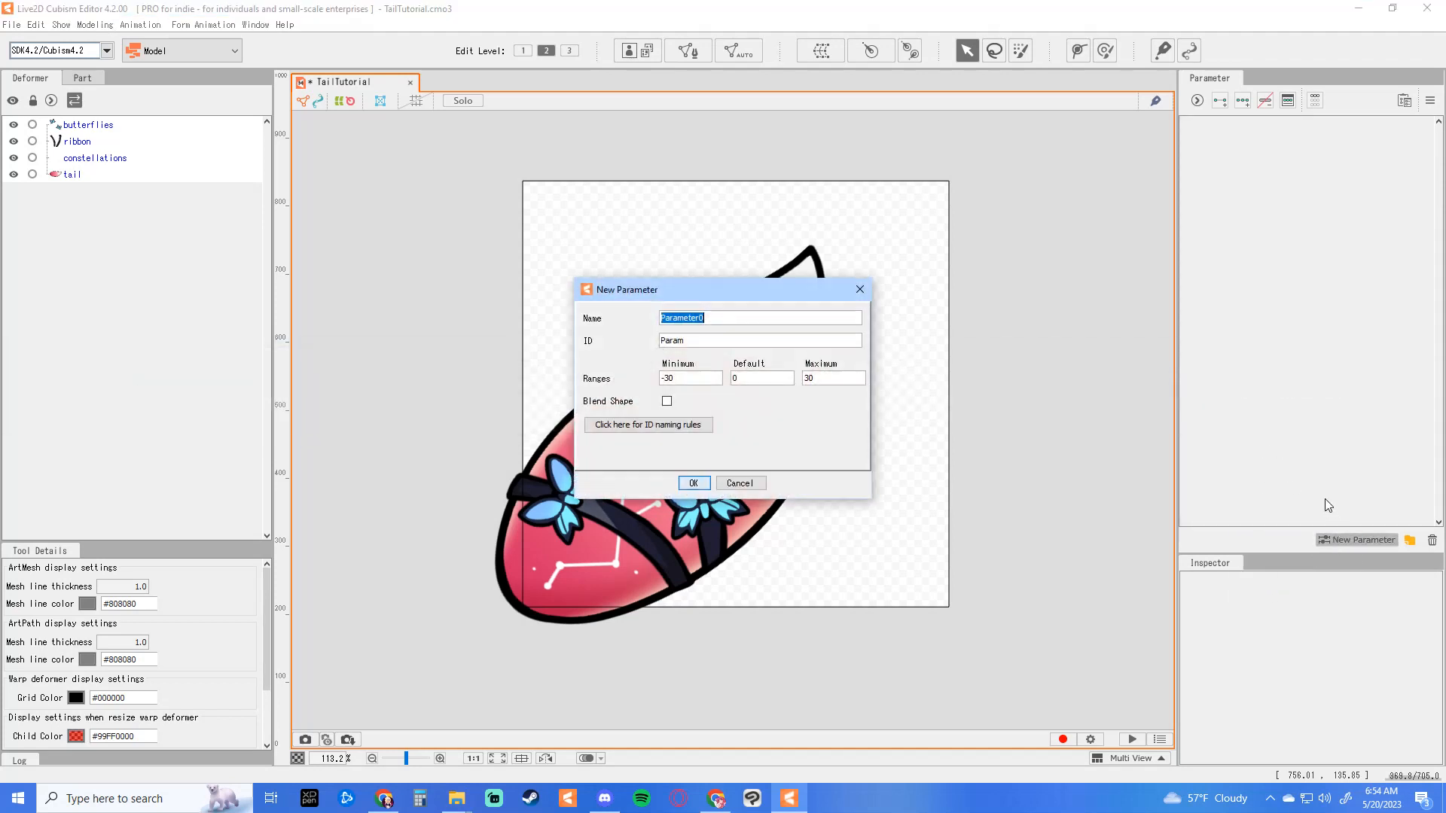
{"action": "type", "text": "Tail"}
{"action": "key", "text": "BackSpace"}
{"action": "key", "text": "BackSpace"}
{"action": "key", "text": "BackSpace"}
{"action": "key", "text": "BackSpace"}
{"action": "type", "text": "Tail"}
{"action": "key", "text": "BackSpace"}
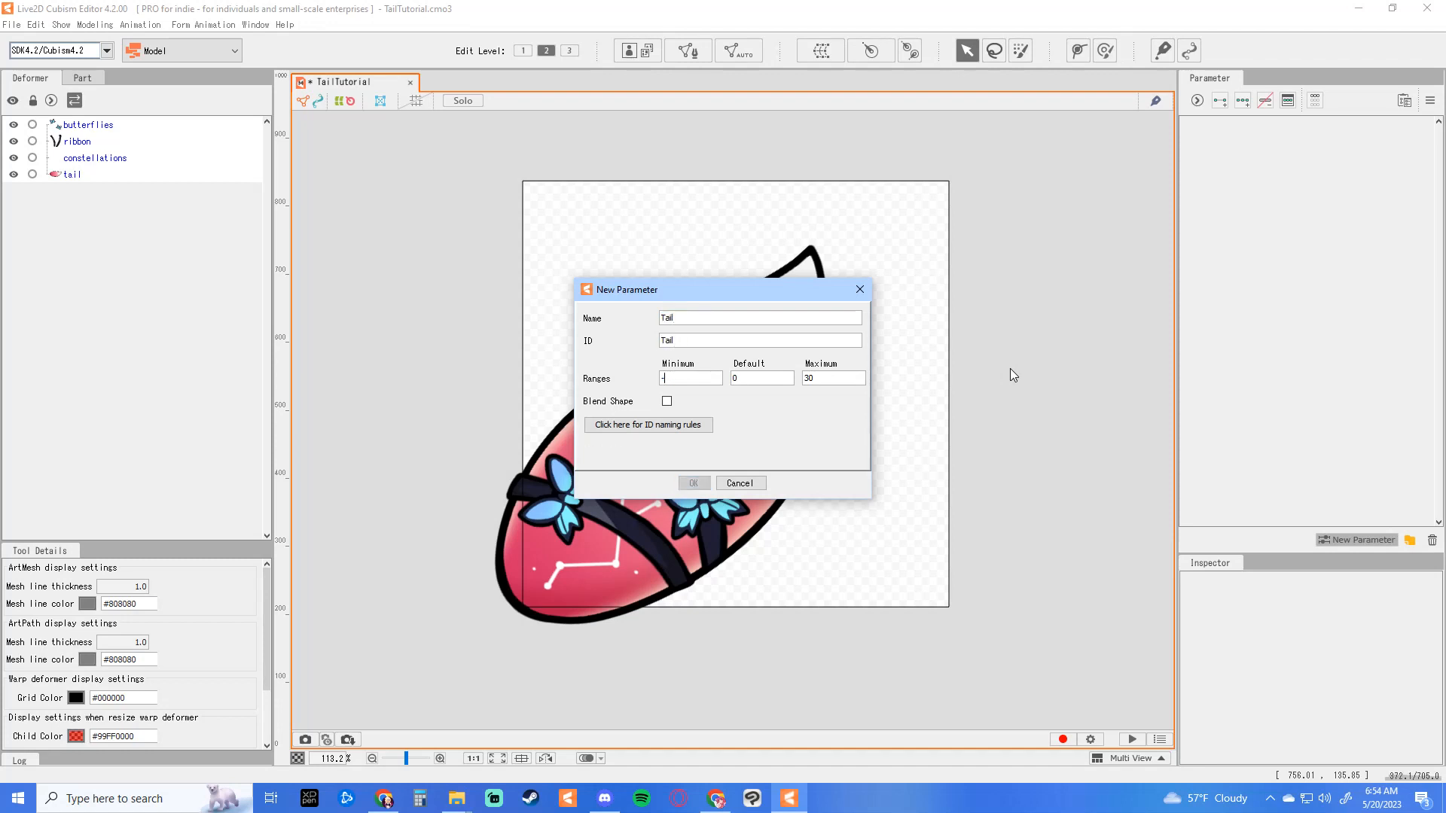
{"action": "type", "text": "1"}
{"action": "double_click", "coordinate": [833, 378]}
{"action": "type", "text": "1"}
{"action": "left_click", "coordinate": [694, 484]}
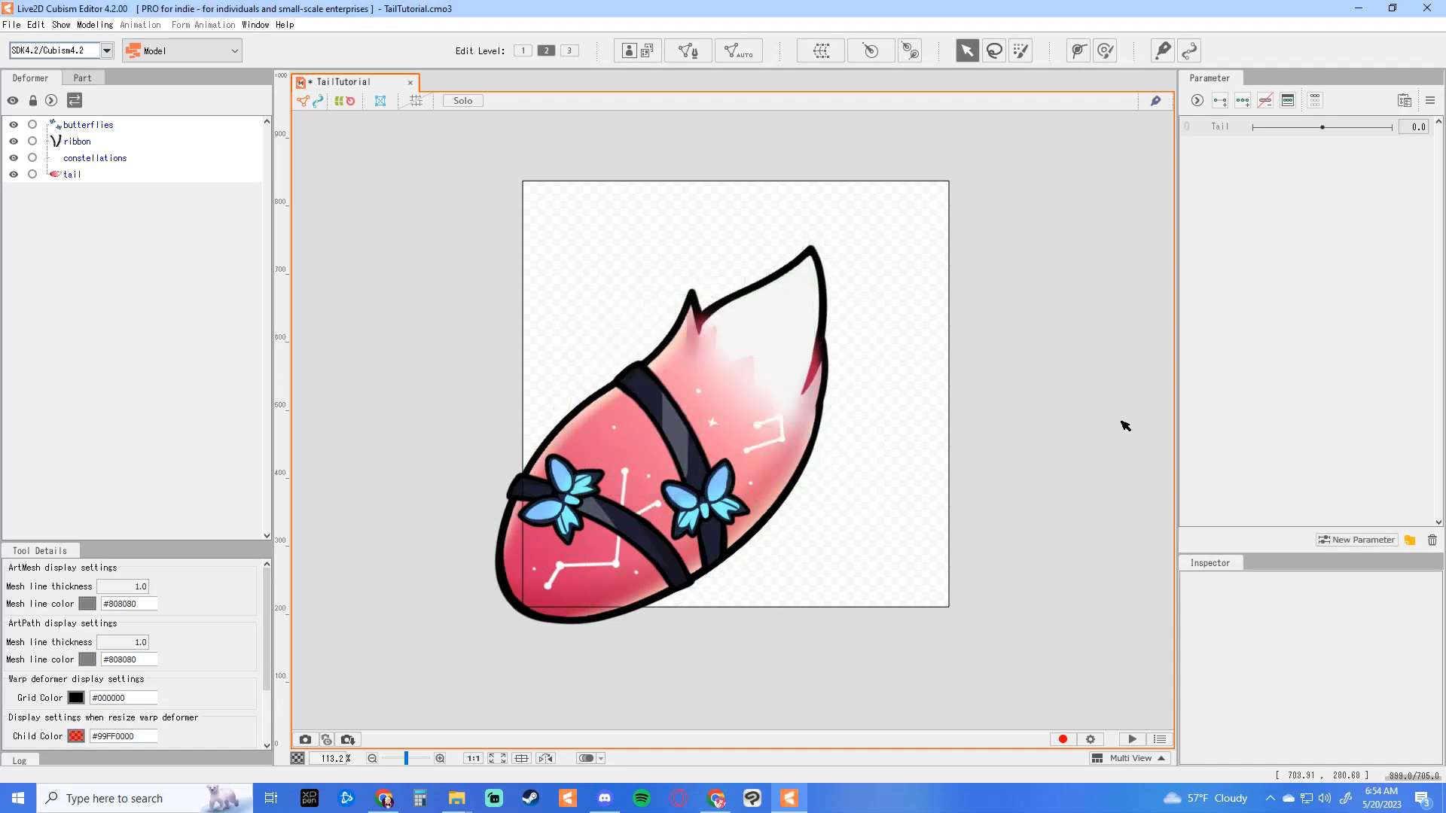
Step: Start editing the tail layer's mesh and regenerate it automatically with the Deformation (Heavy) preset
{"action": "left_click", "coordinate": [800, 363]}
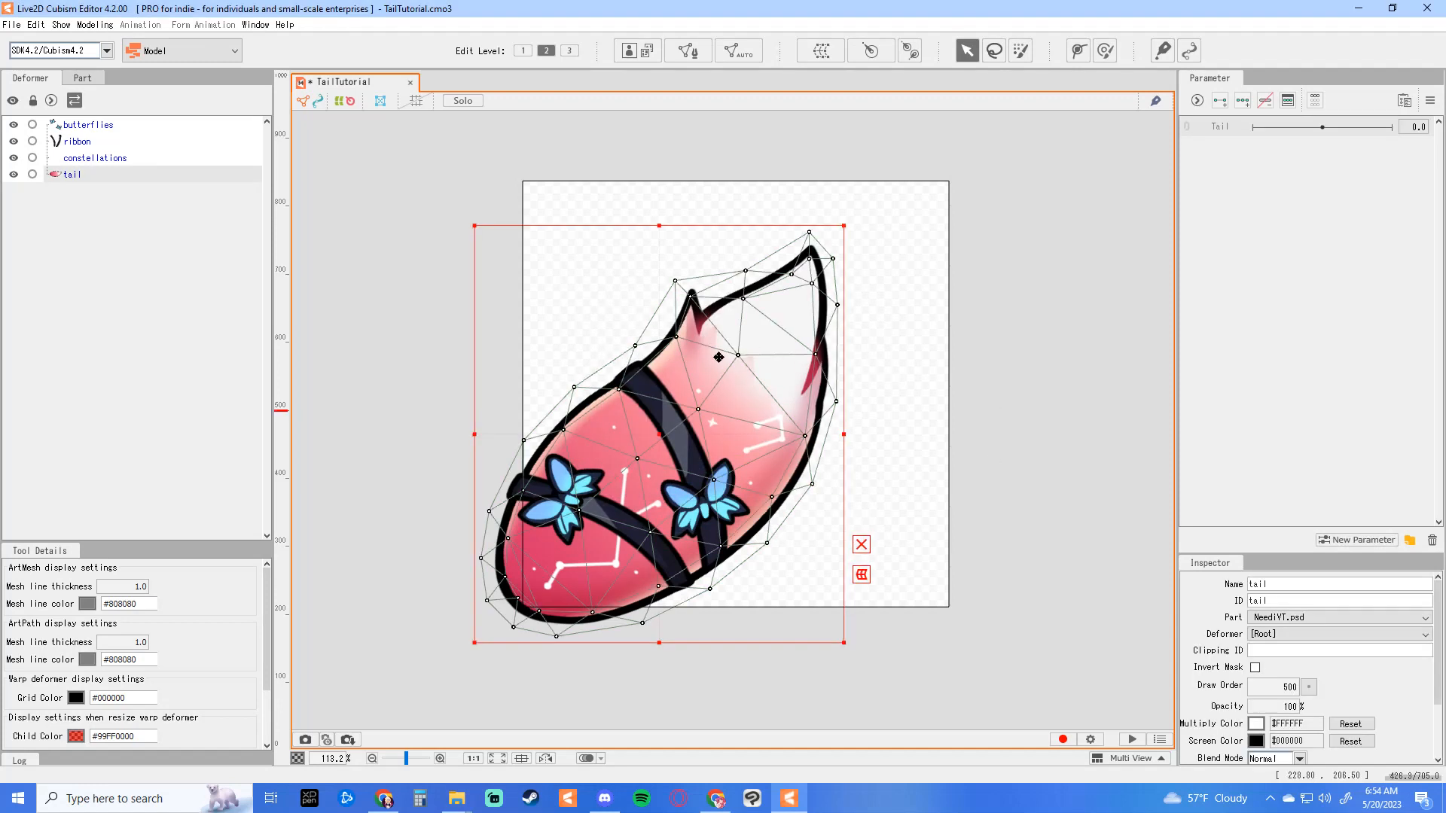
{"action": "left_click", "coordinate": [695, 52]}
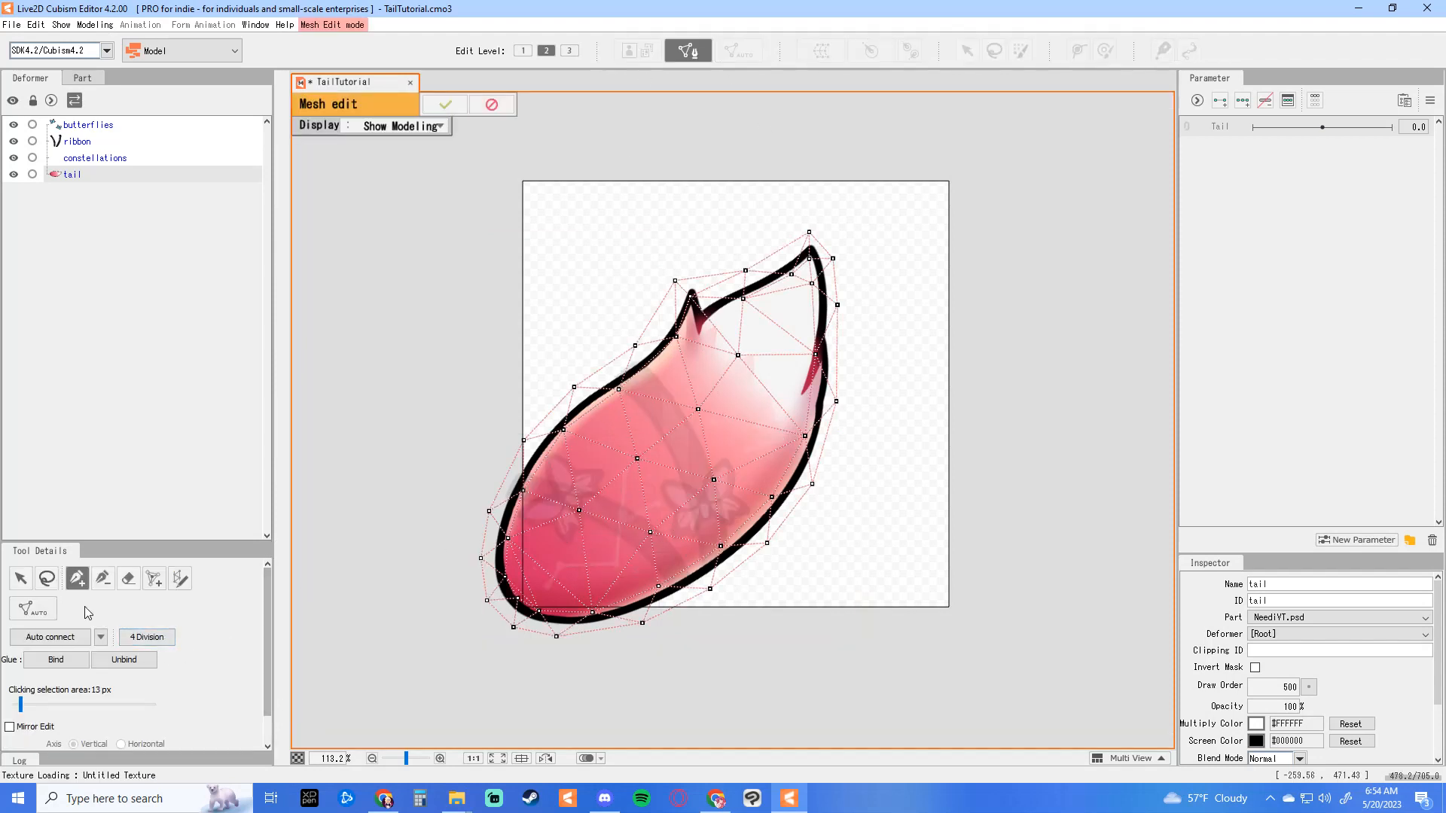
{"action": "left_click", "coordinate": [30, 610]}
{"action": "left_click", "coordinate": [60, 633]}
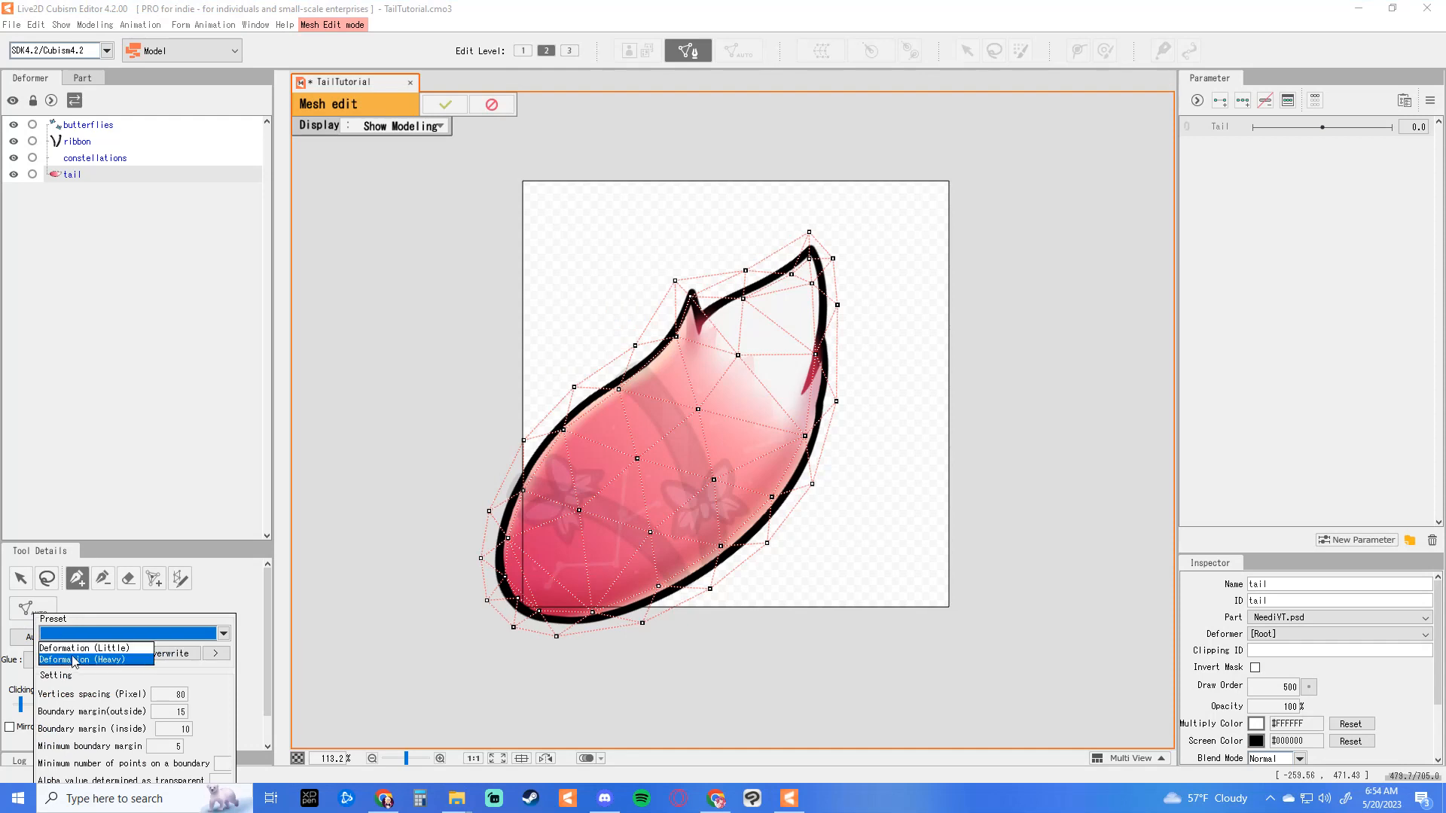
{"action": "left_click", "coordinate": [74, 660]}
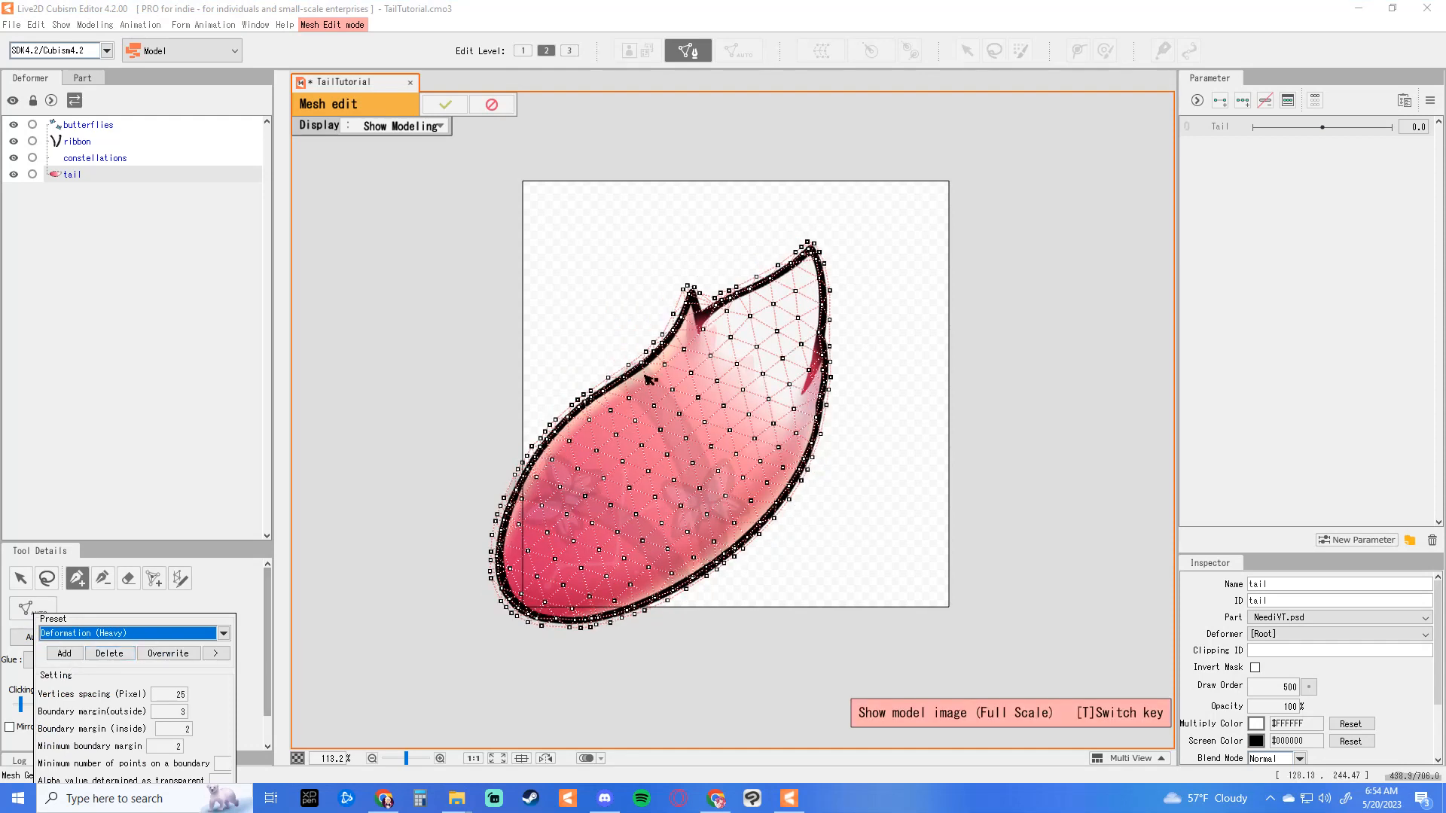
Step: Add mesh vertices down the inside of the small fur spike on the tail's upper edge
{"action": "scroll", "coordinate": [693, 292], "scroll_direction": "up", "scroll_amount": 8}
{"action": "left_click_drag", "start_coordinate": [662, 339], "coordinate": [682, 358]}
{"action": "left_click_drag", "start_coordinate": [676, 304], "coordinate": [679, 389]}
{"action": "left_click", "coordinate": [681, 384]}
{"action": "left_click", "coordinate": [675, 419]}
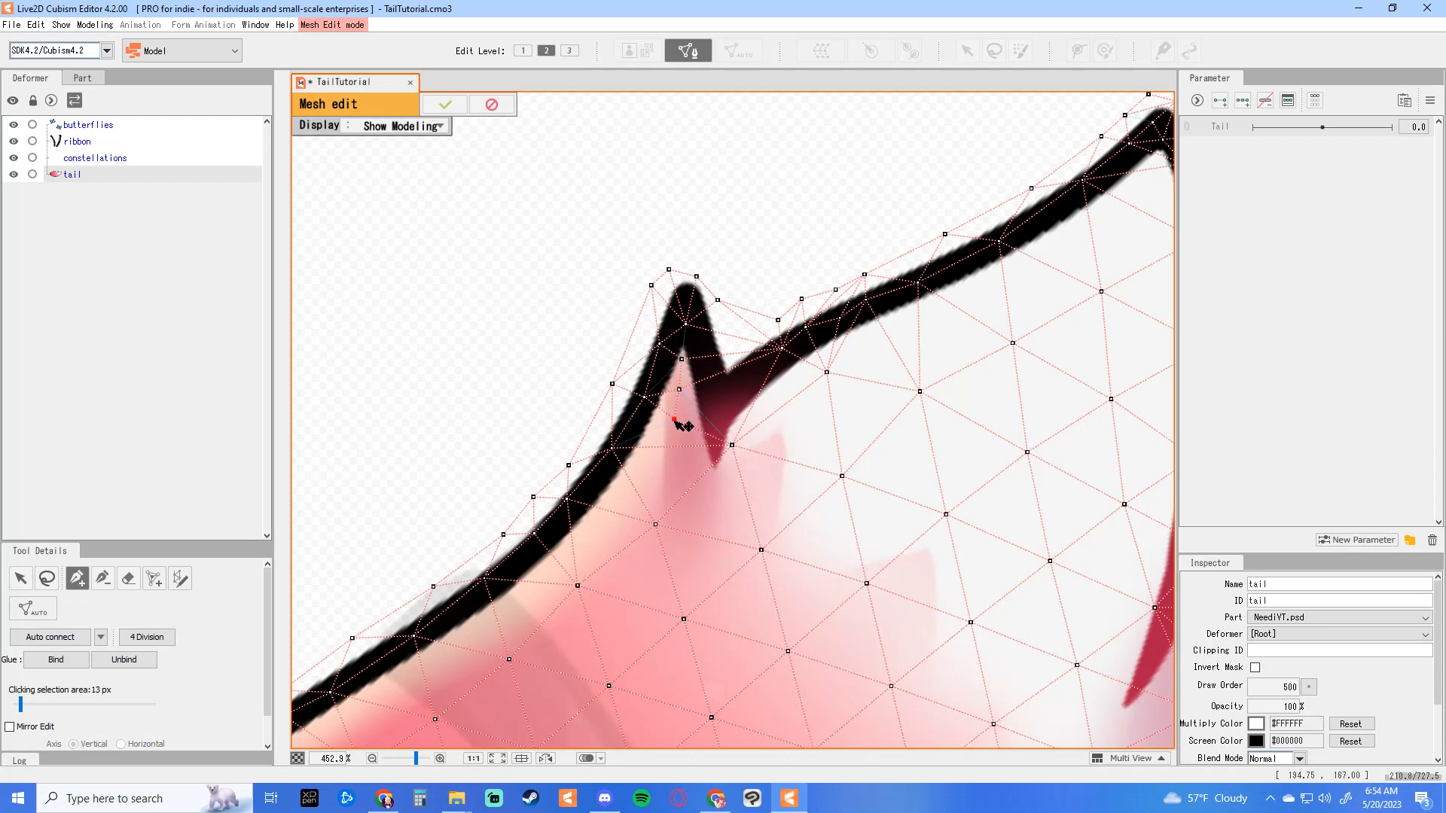
Step: Rework the mesh at the notch beside the fur spike by deleting a stray vertex, adding two on the dark outline, and moving neighbouring vertices
{"action": "left_click_drag", "start_coordinate": [675, 420], "coordinate": [740, 392]}
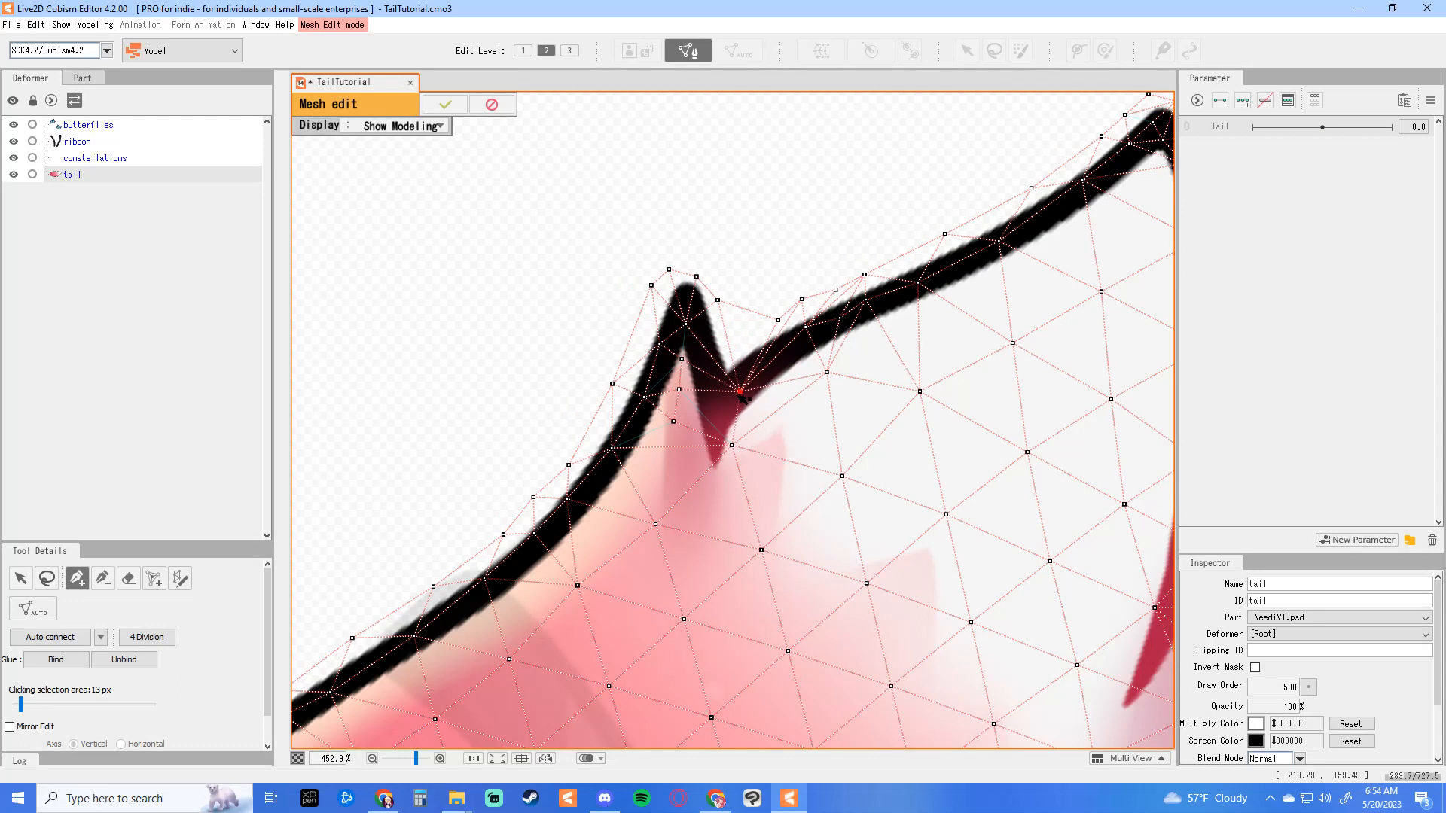
{"action": "key", "text": "Delete"}
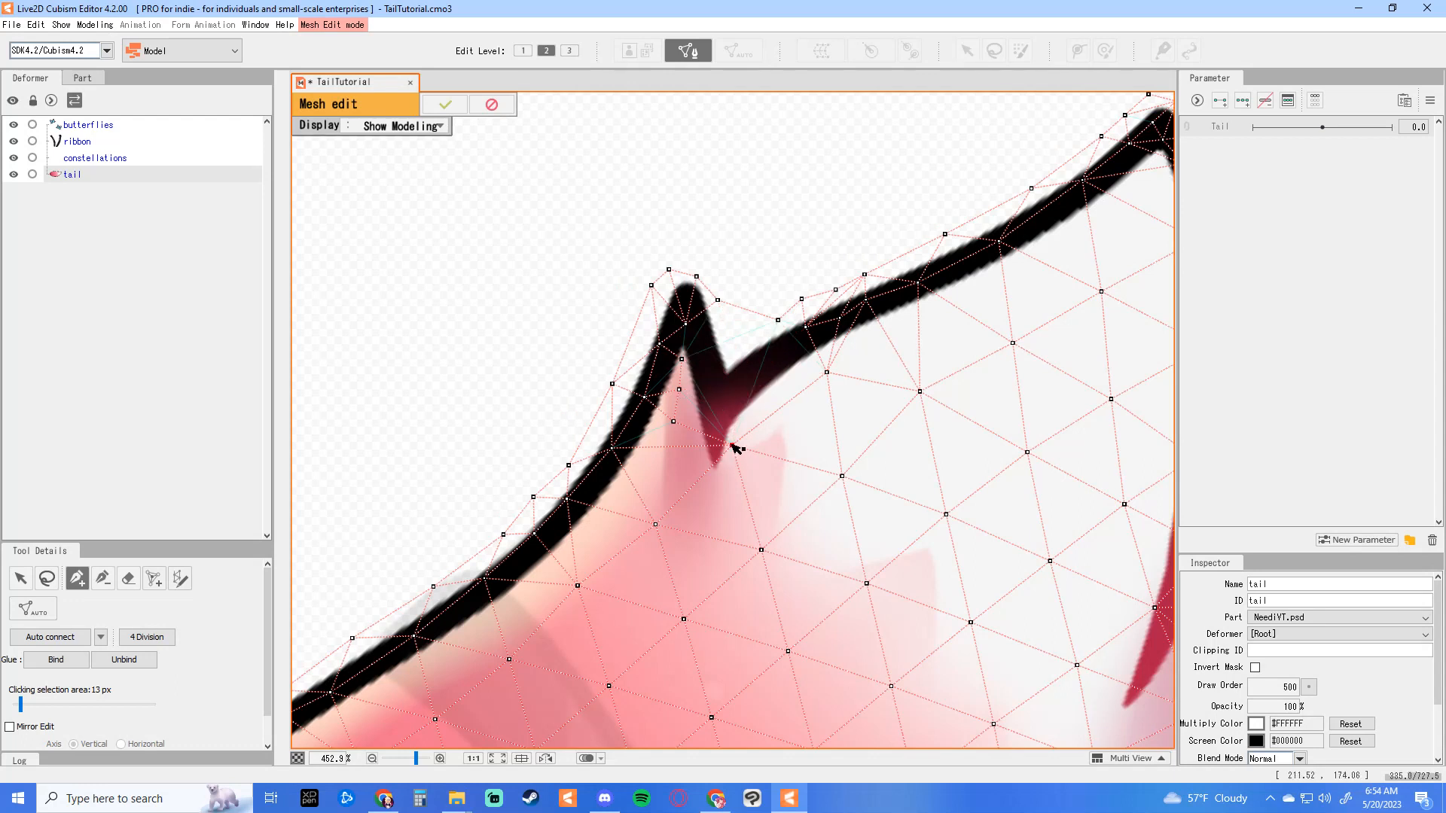
{"action": "left_click_drag", "start_coordinate": [732, 446], "coordinate": [718, 447]}
{"action": "left_click", "coordinate": [721, 403]}
{"action": "left_click", "coordinate": [768, 367]}
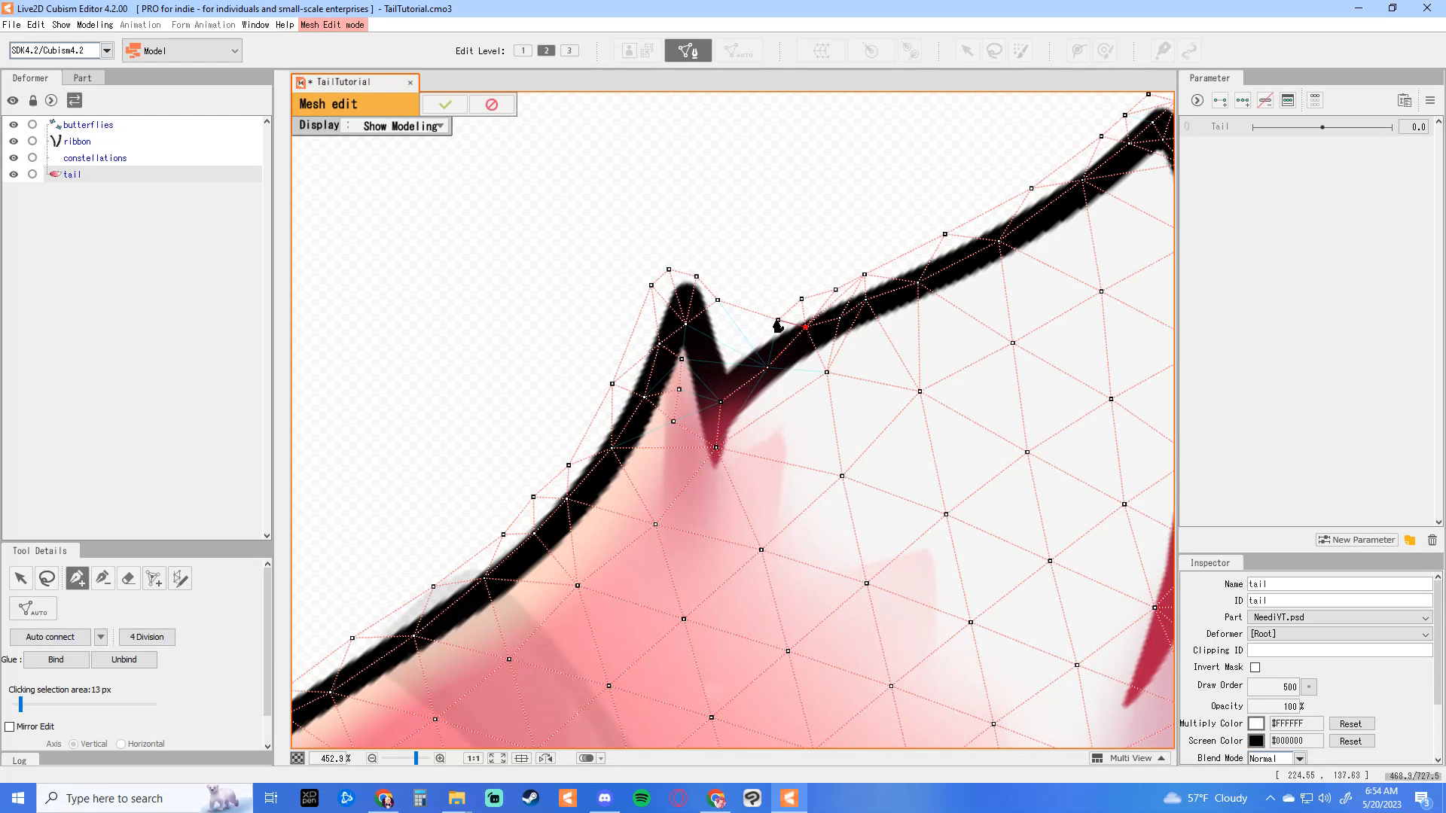
{"action": "left_click_drag", "start_coordinate": [778, 324], "coordinate": [755, 373]}
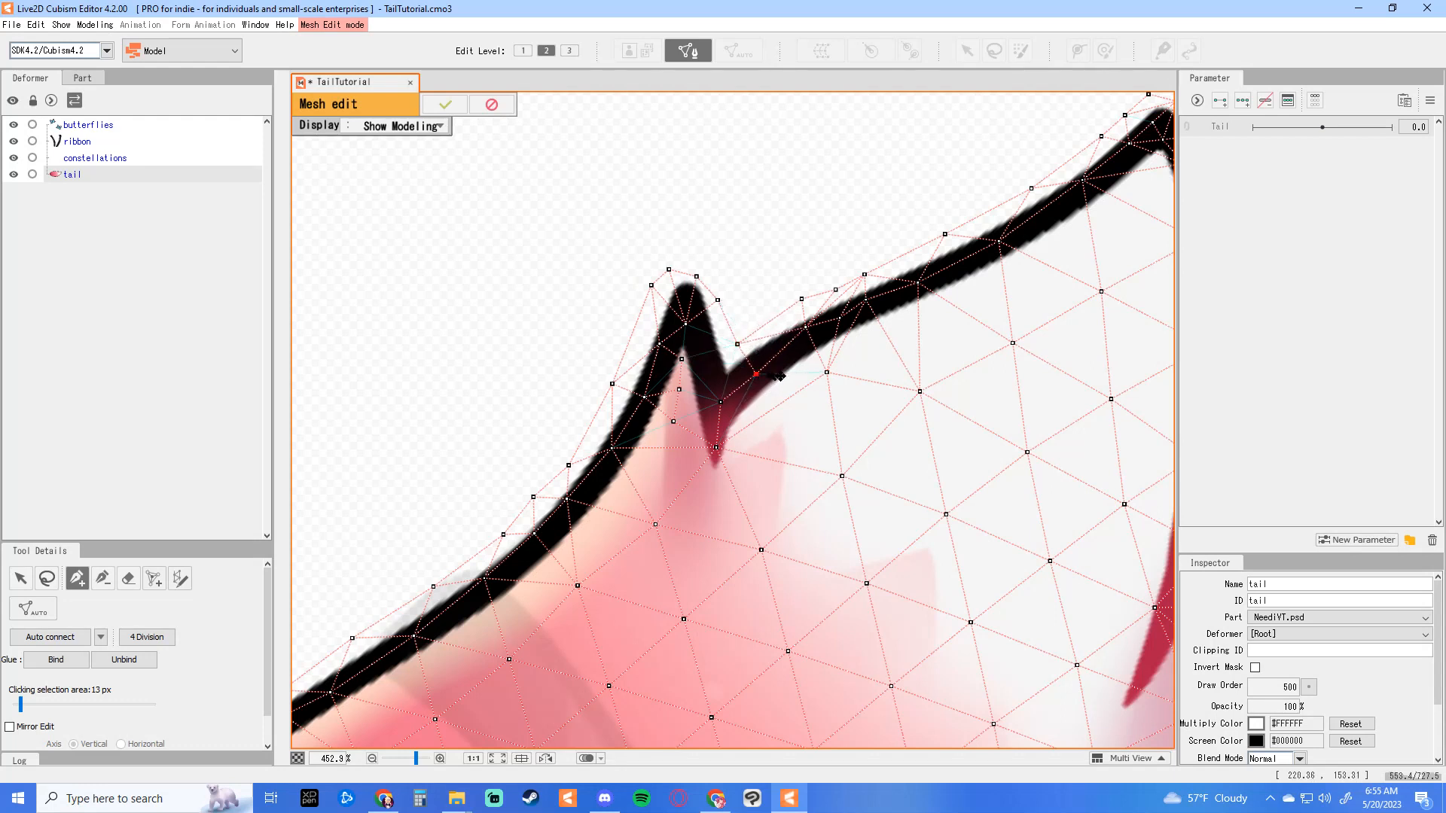
Step: Auto-connect the tail's mesh vertices and apply the mesh edit
{"action": "scroll", "coordinate": [829, 412], "scroll_direction": "down", "scroll_amount": 6}
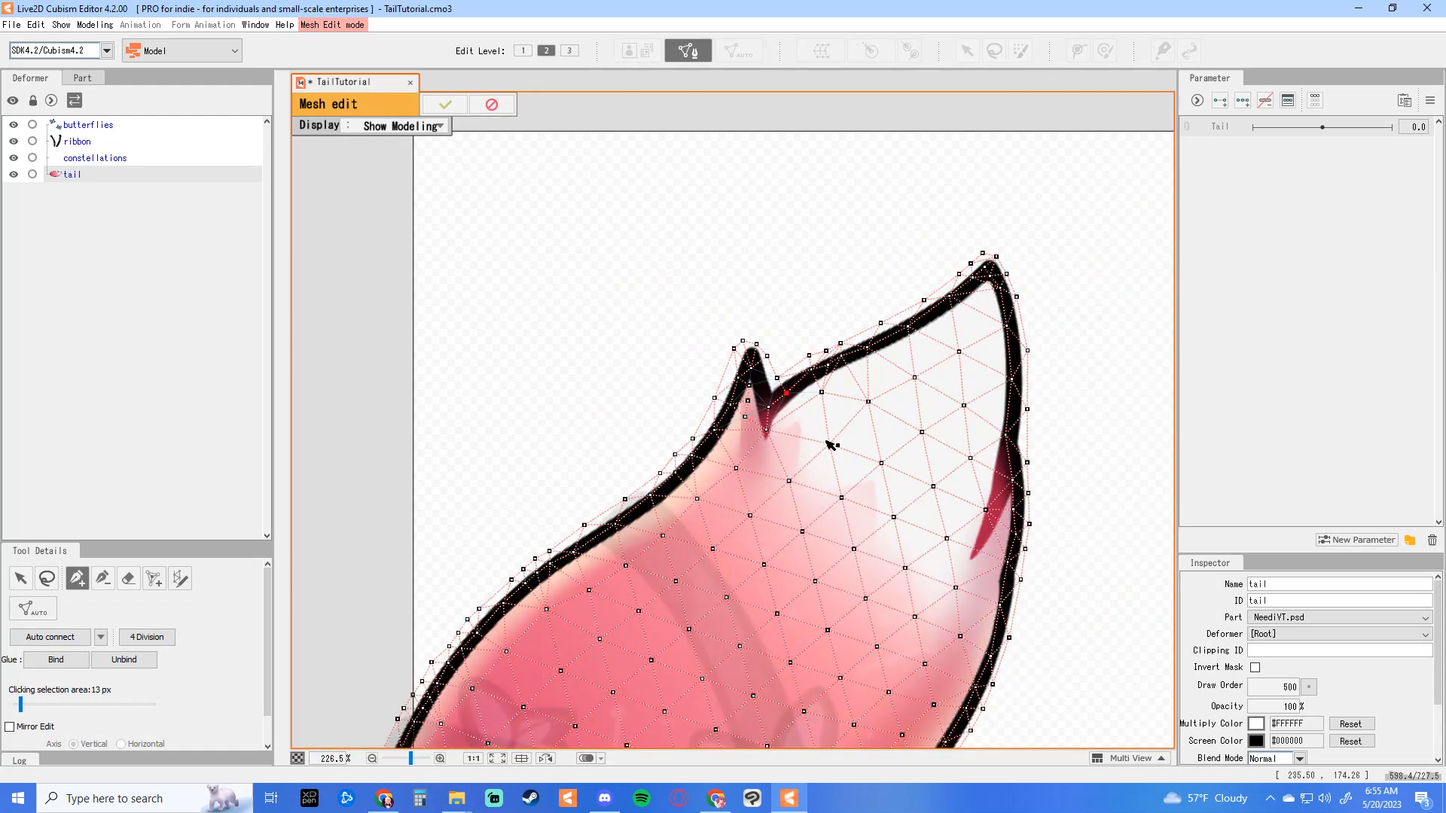
{"action": "left_click", "coordinate": [55, 640]}
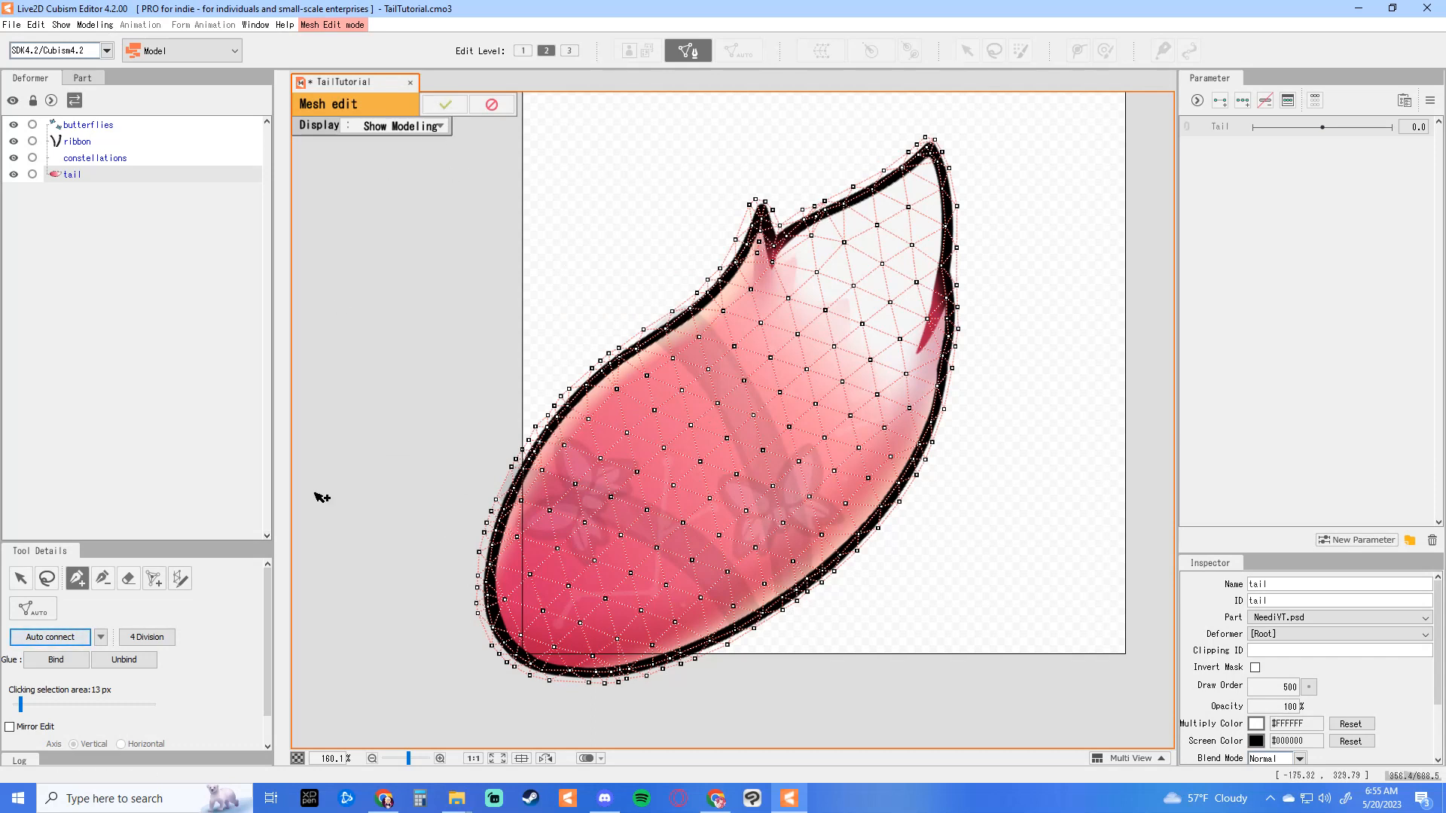
{"action": "left_click", "coordinate": [446, 105]}
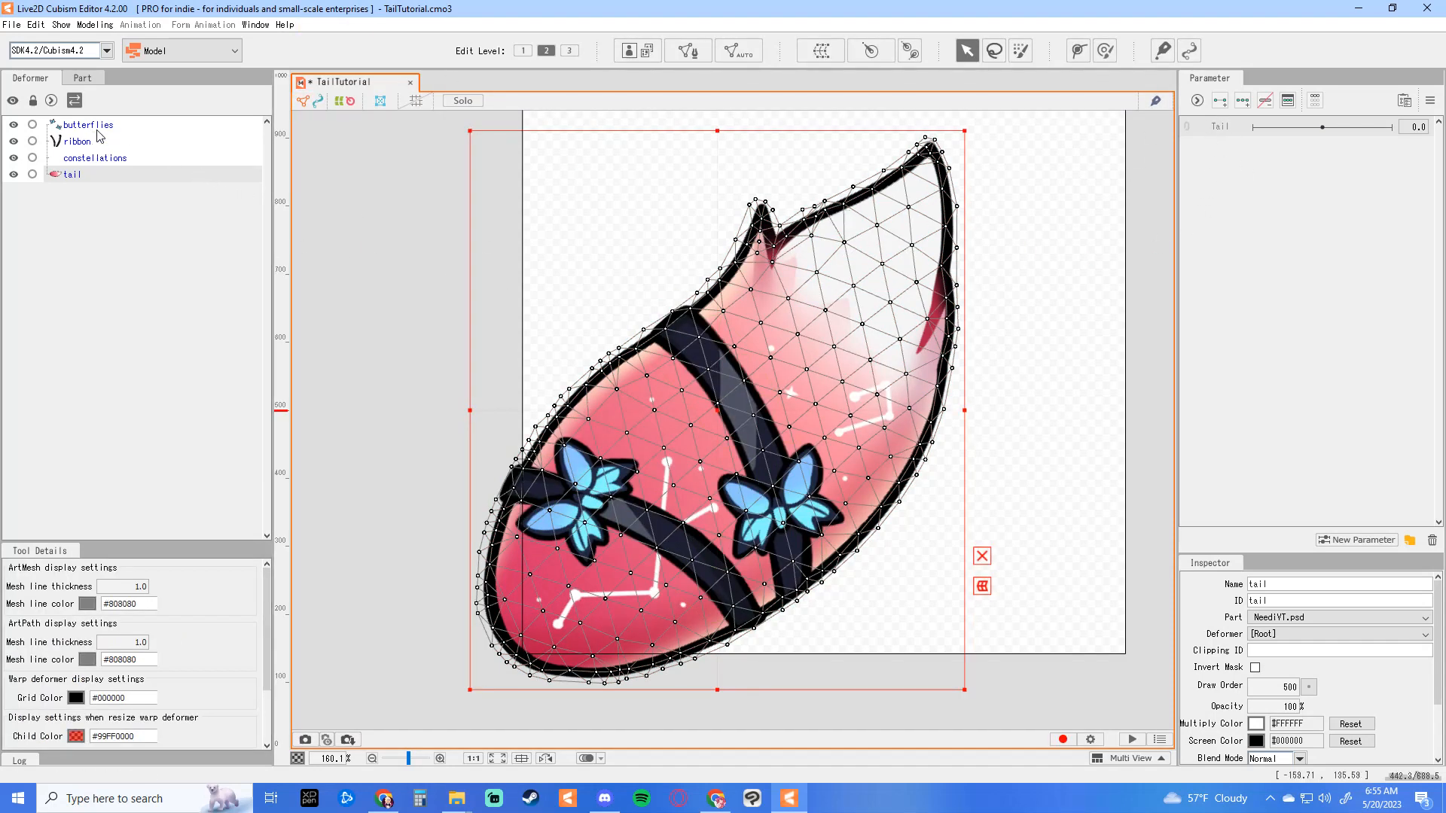
Step: Create a chain of three rotation deformers for all four layers from the tail's base to its tip, and shift the last one slightly toward the base
{"action": "left_click", "coordinate": [85, 128], "text": "shift"}
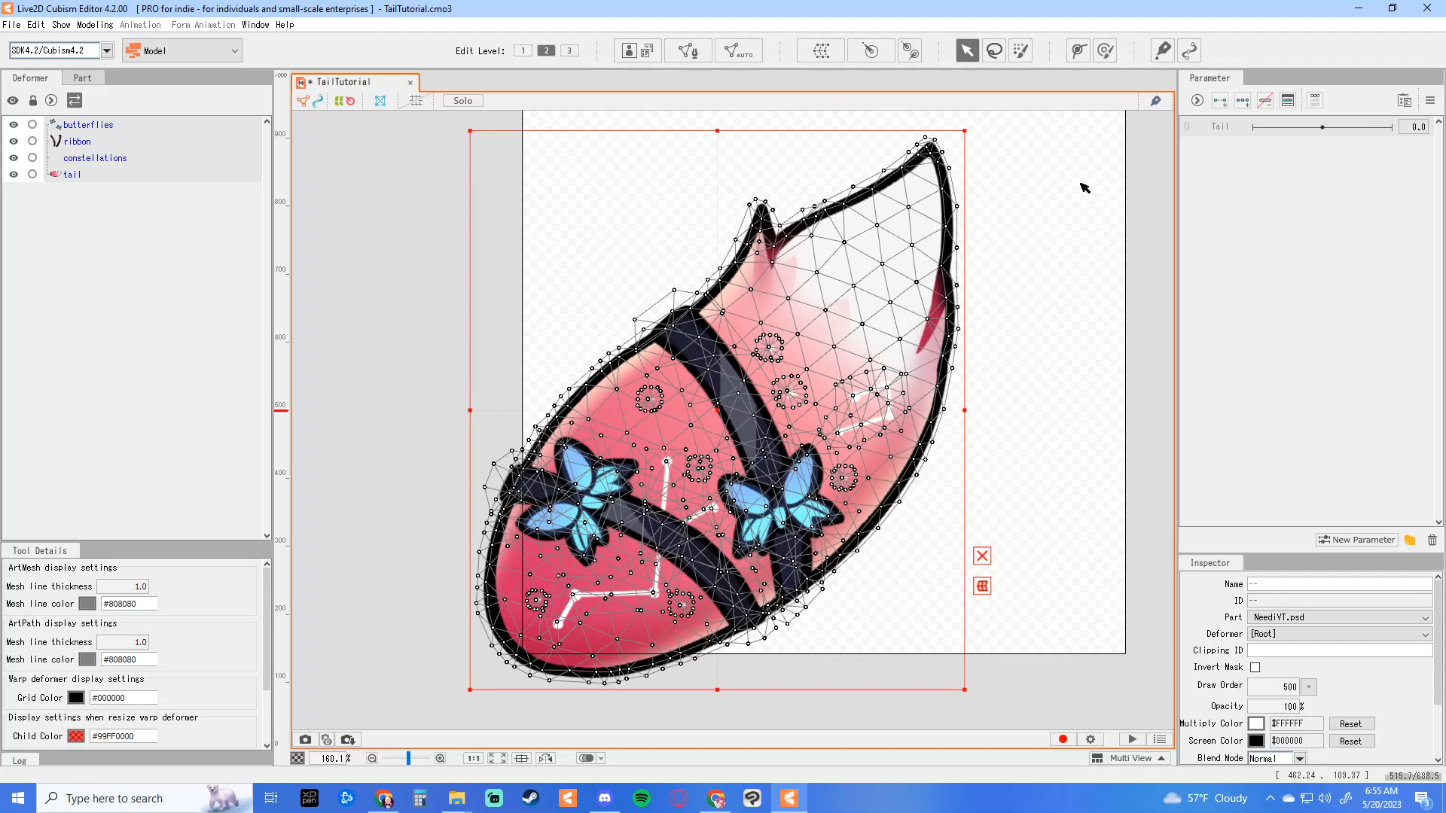
{"action": "left_click", "coordinate": [912, 51]}
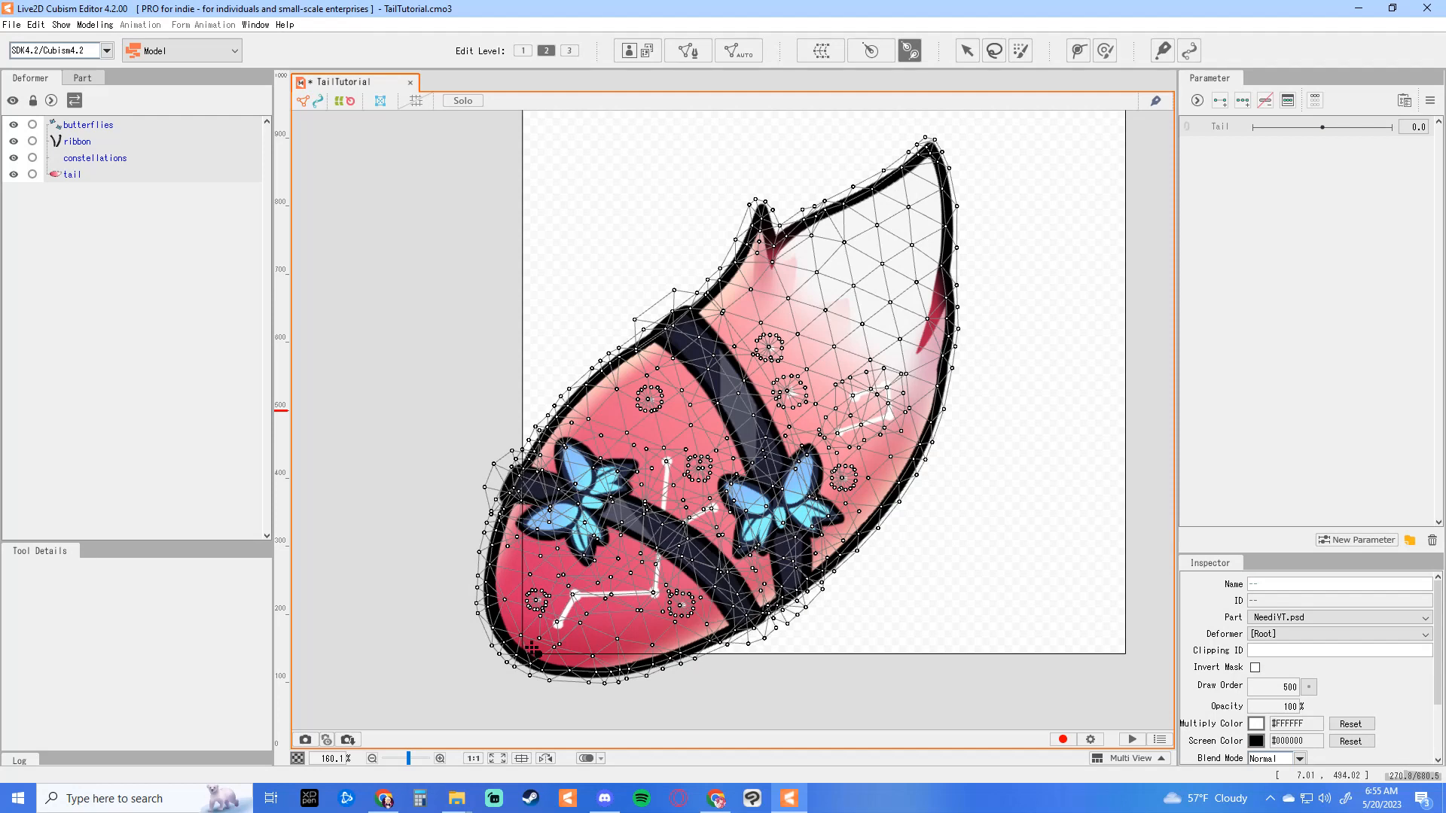
{"action": "left_click_drag", "start_coordinate": [527, 646], "coordinate": [619, 555]}
{"action": "left_click_drag", "start_coordinate": [703, 473], "coordinate": [796, 373]}
{"action": "left_click_drag", "start_coordinate": [878, 265], "coordinate": [943, 151]}
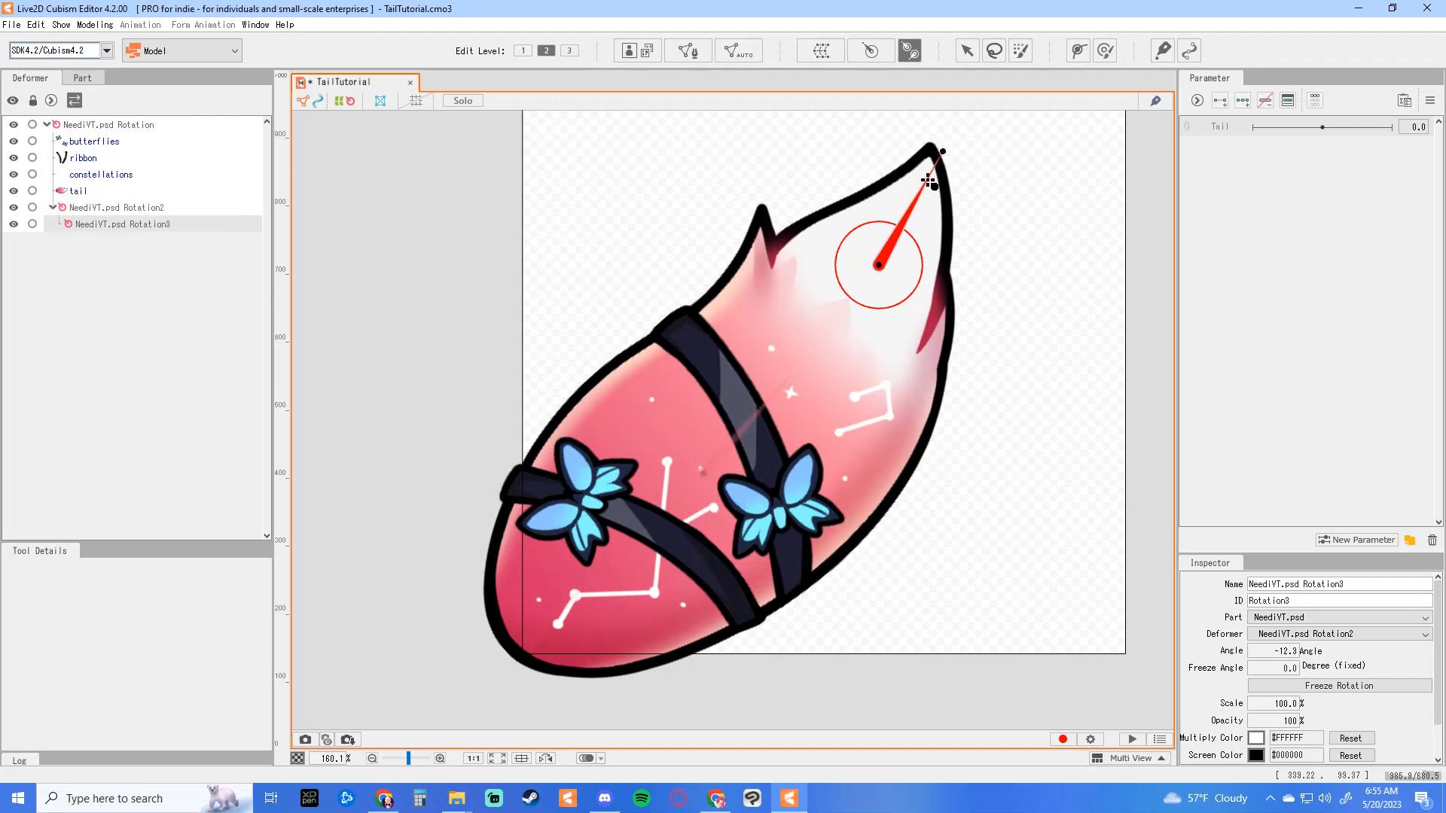
{"action": "left_click", "coordinate": [967, 50]}
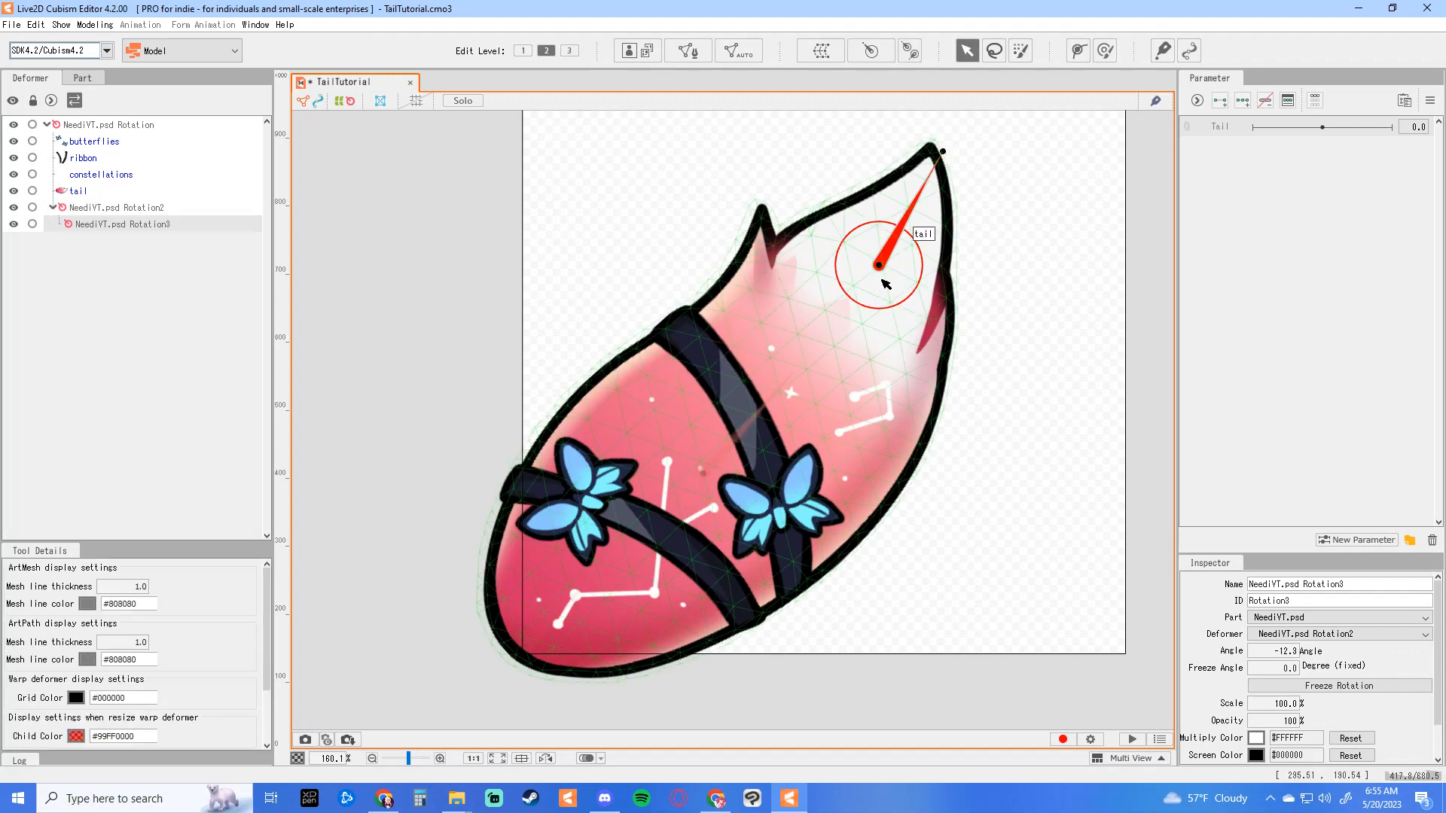
{"action": "left_click_drag", "start_coordinate": [862, 286], "coordinate": [859, 294]}
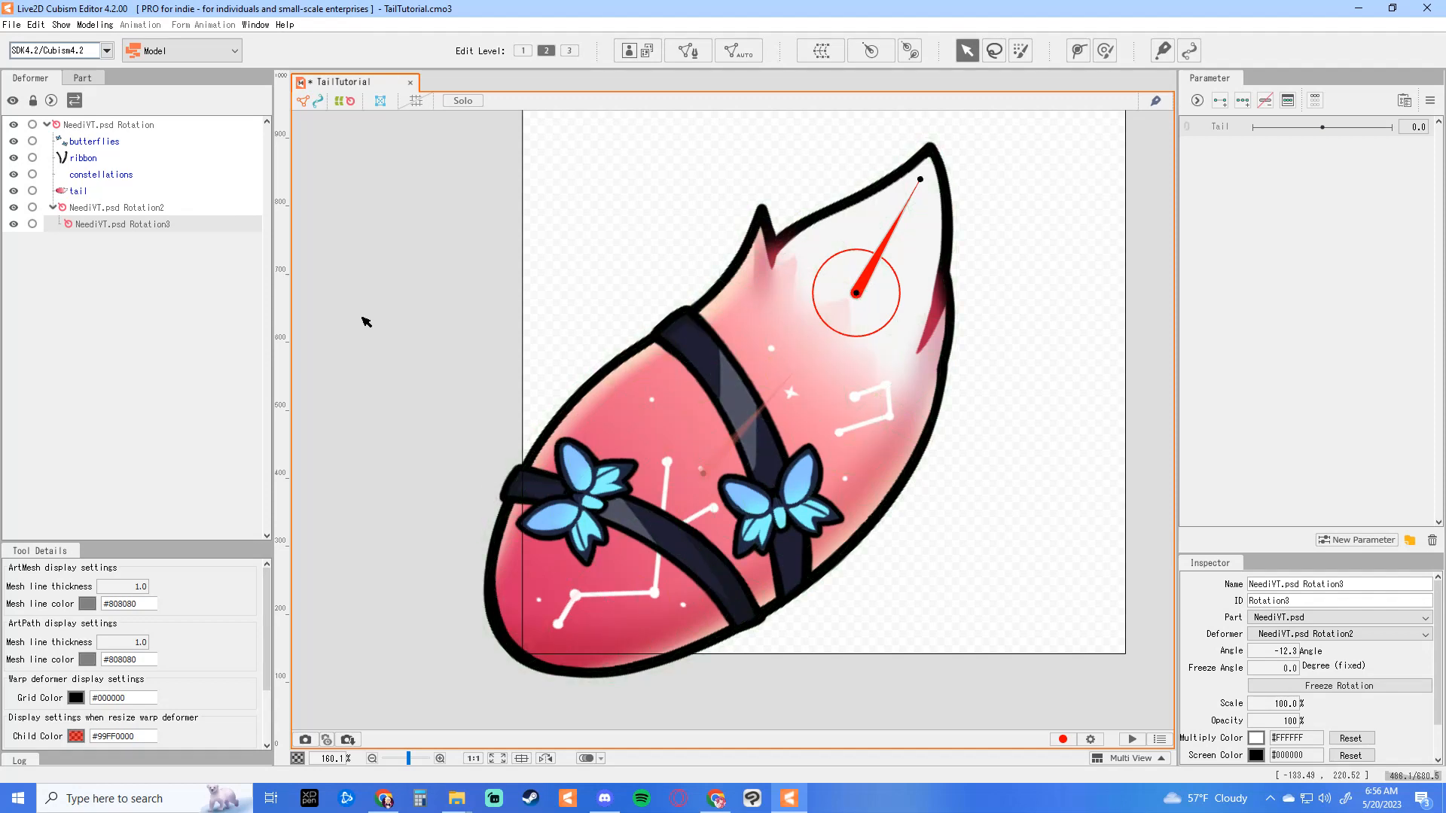
Step: Skin all four tail layers to the chain of three rotation deformers and select the whole hierarchy to check the glued pieces
{"action": "left_click", "coordinate": [103, 128], "text": "shift"}
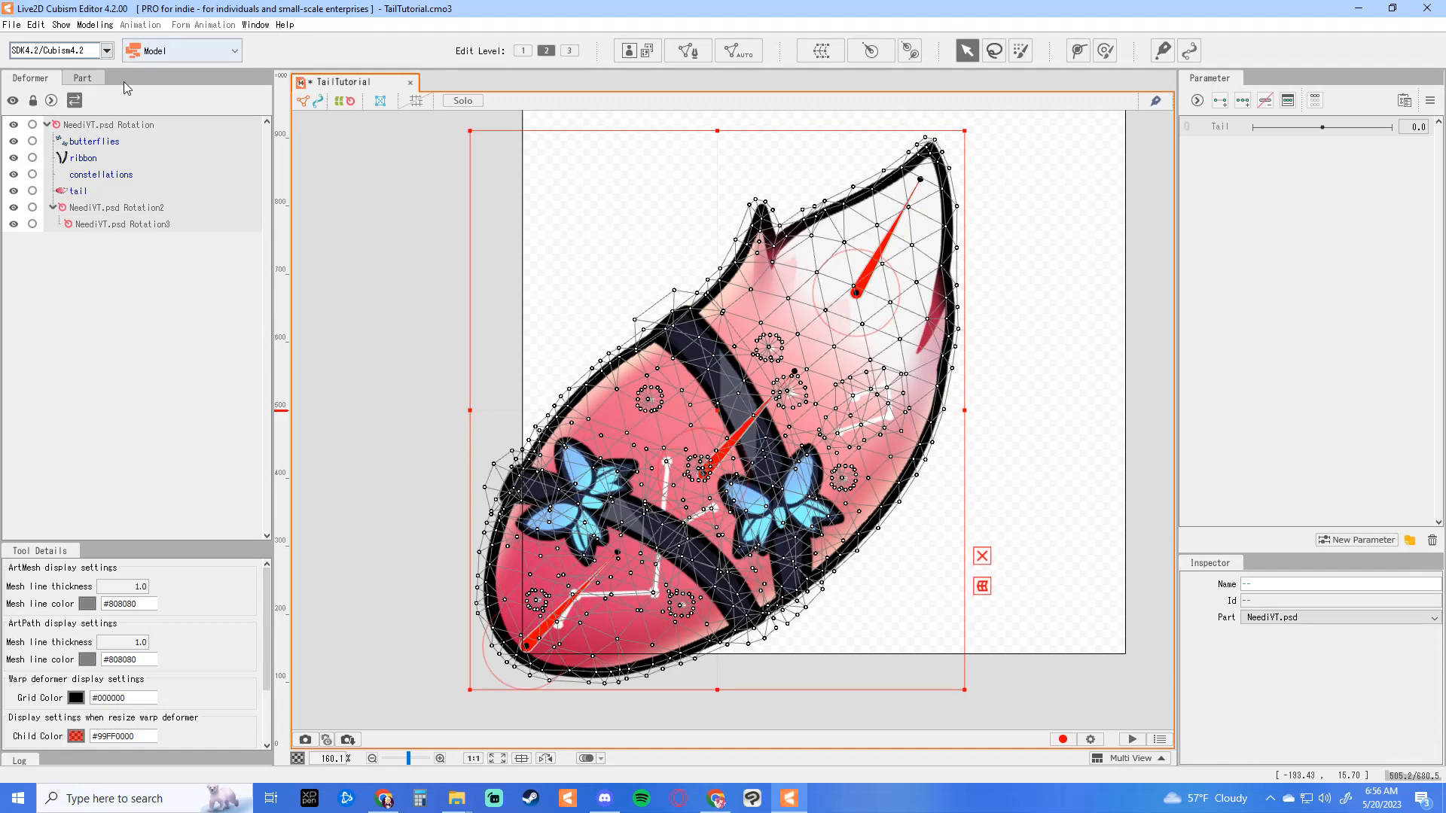
{"action": "left_click", "coordinate": [95, 24]}
{"action": "mouse_move", "coordinate": [122, 149]}
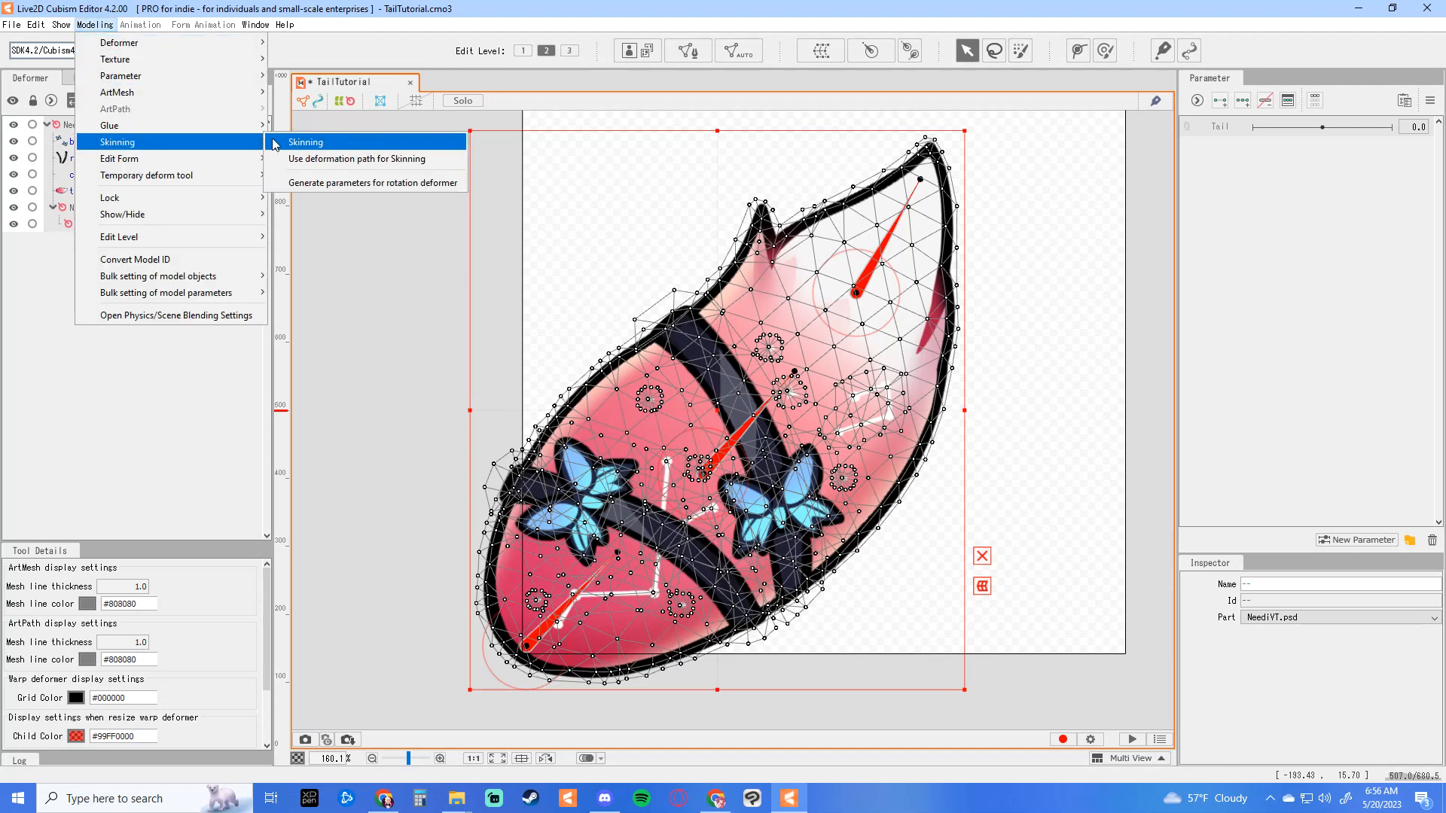
{"action": "left_click", "coordinate": [305, 143]}
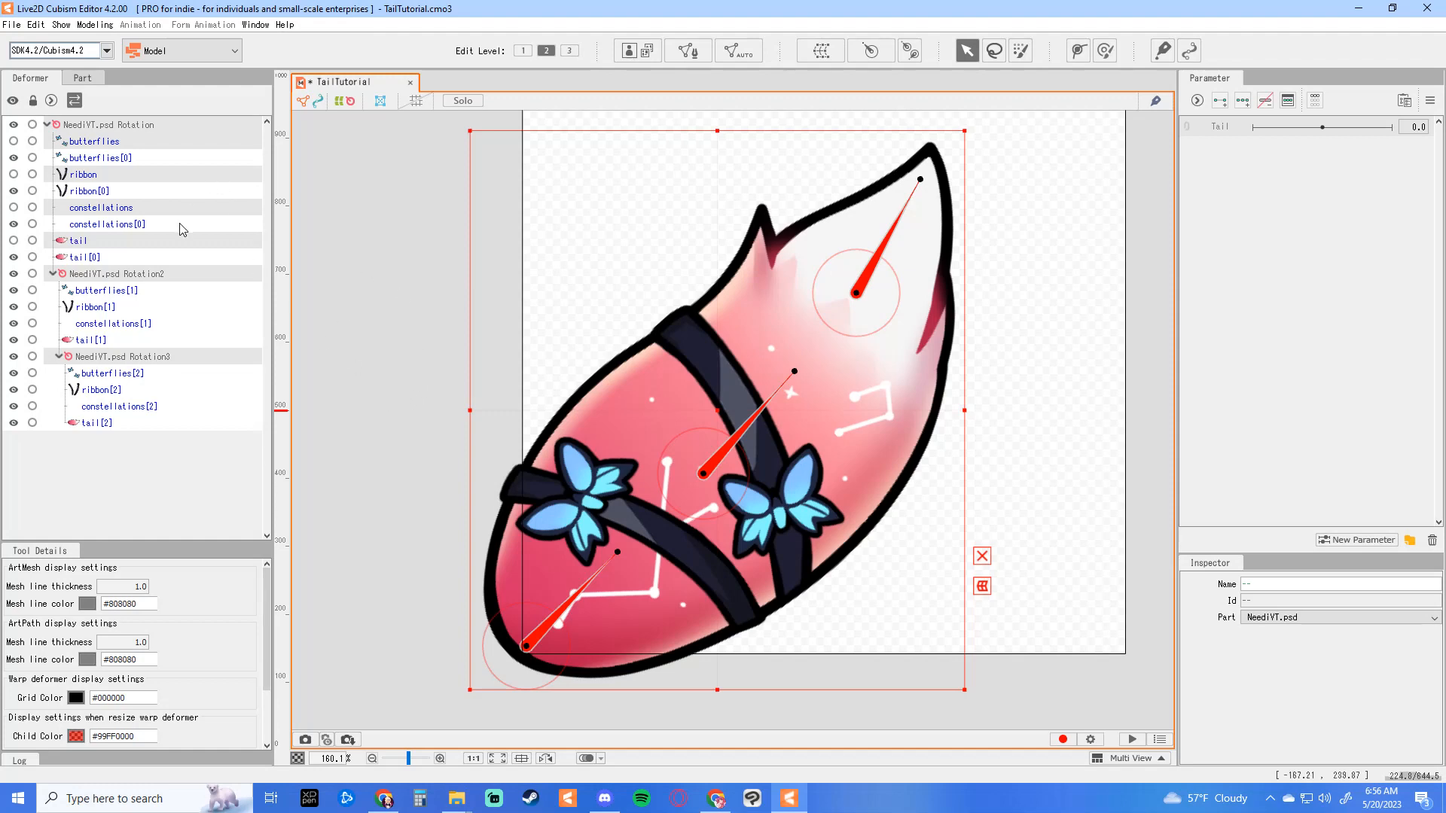
{"action": "left_click", "coordinate": [115, 424]}
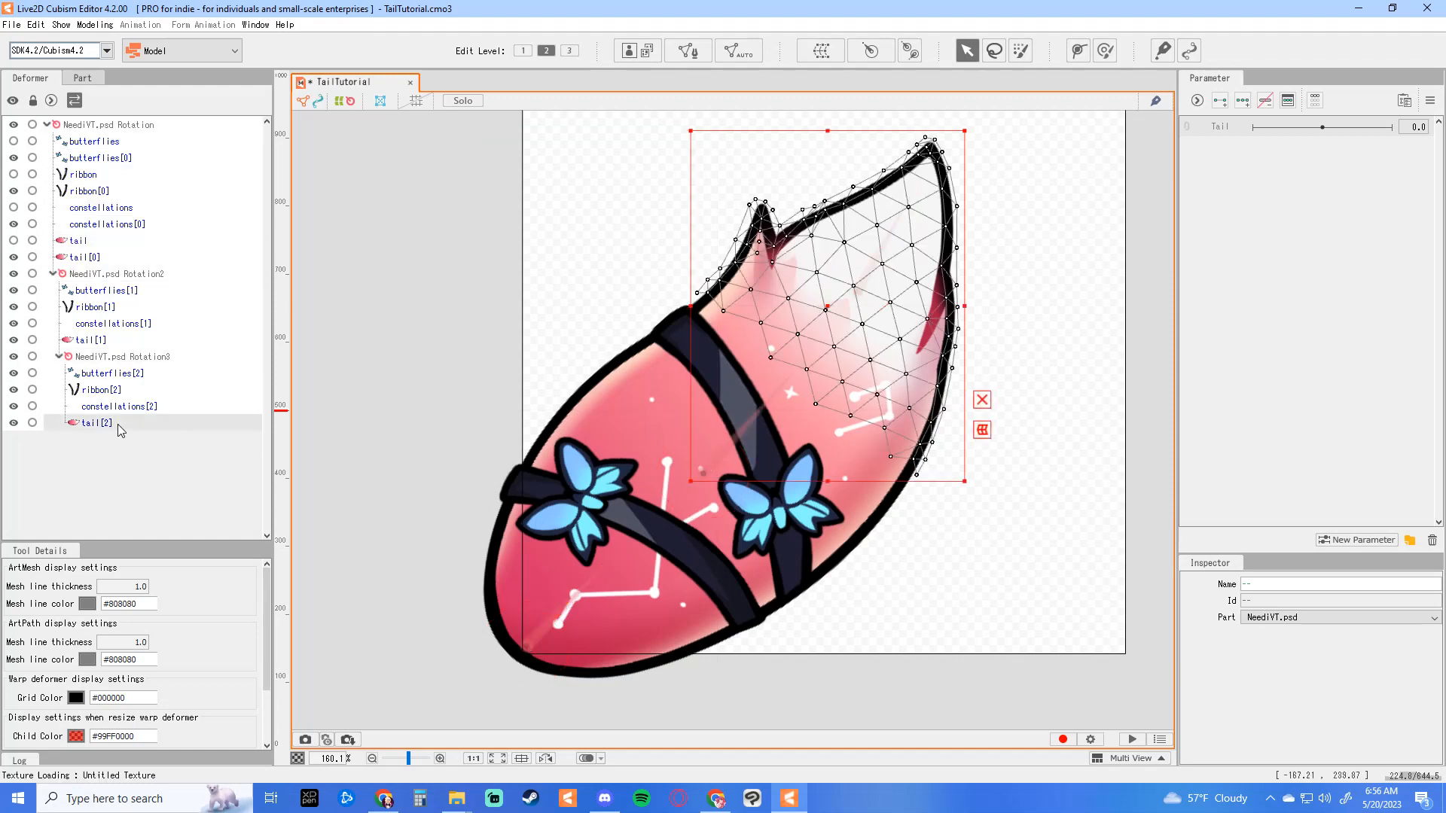
{"action": "left_click", "coordinate": [105, 131], "text": "shift"}
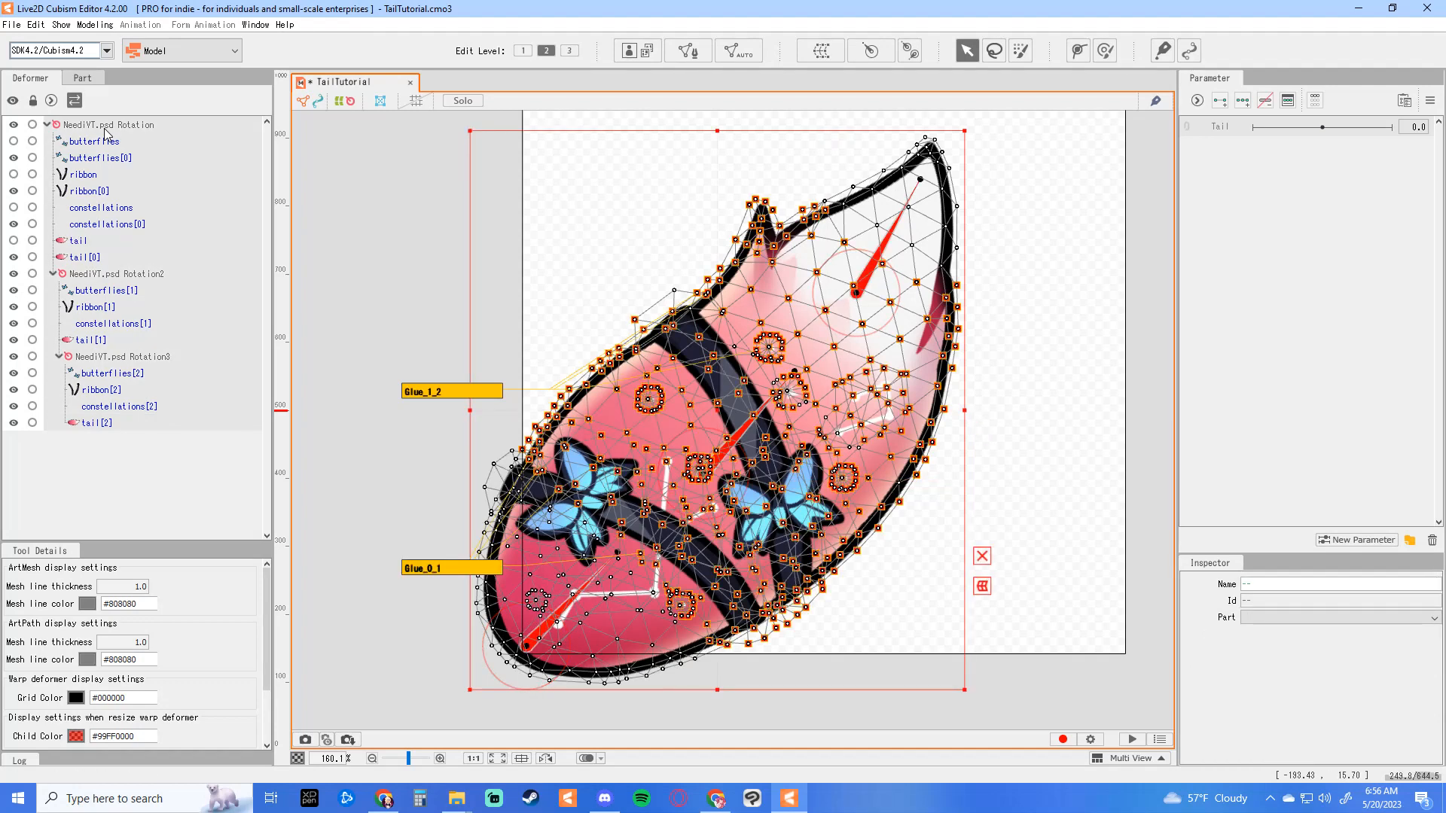
Step: Add three keys on the Tail parameter for all three rotation deformers together
{"action": "left_click", "coordinate": [105, 128]}
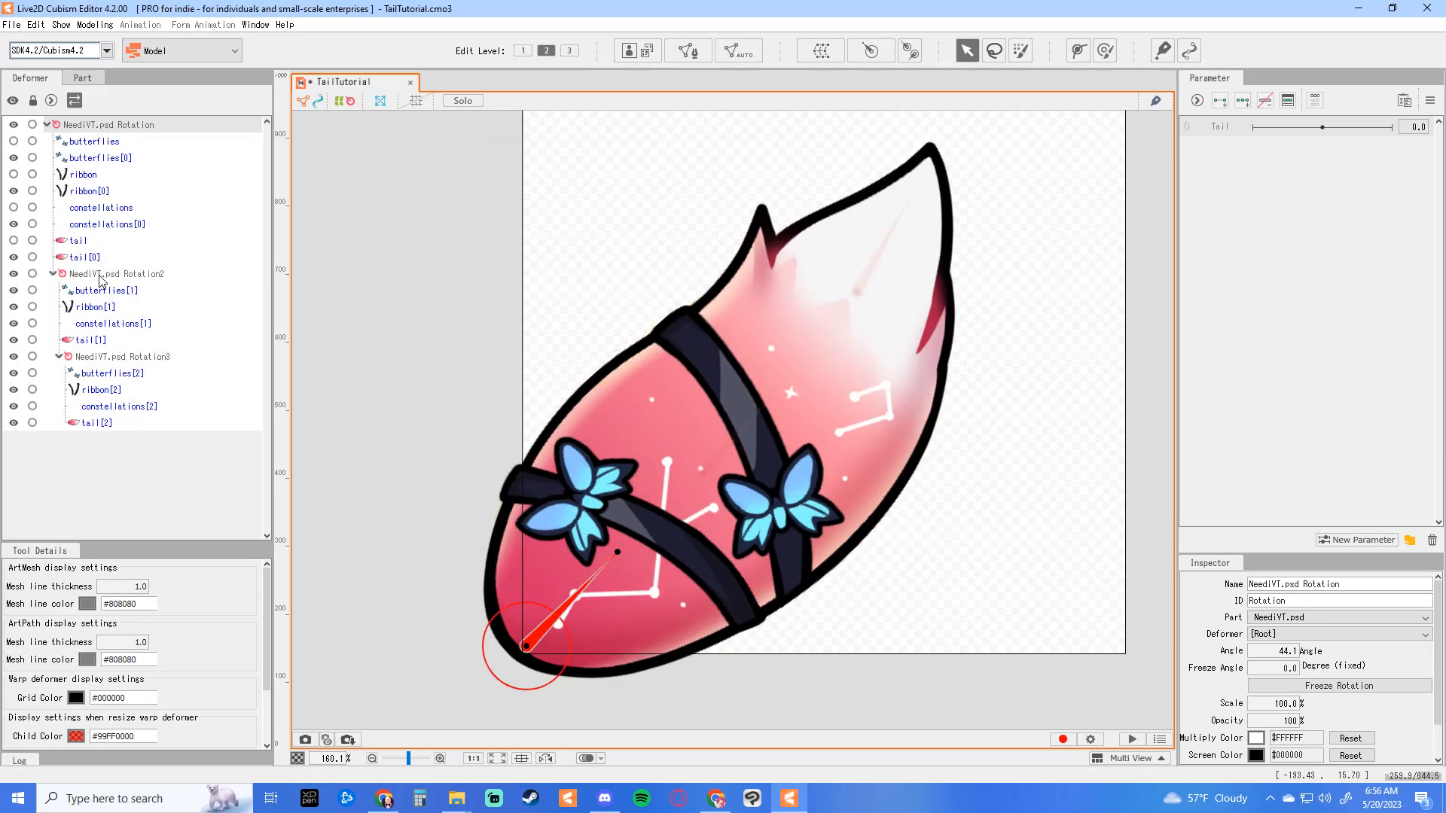
{"action": "left_click", "coordinate": [102, 275]}
{"action": "left_click", "coordinate": [103, 129], "text": "ctrl"}
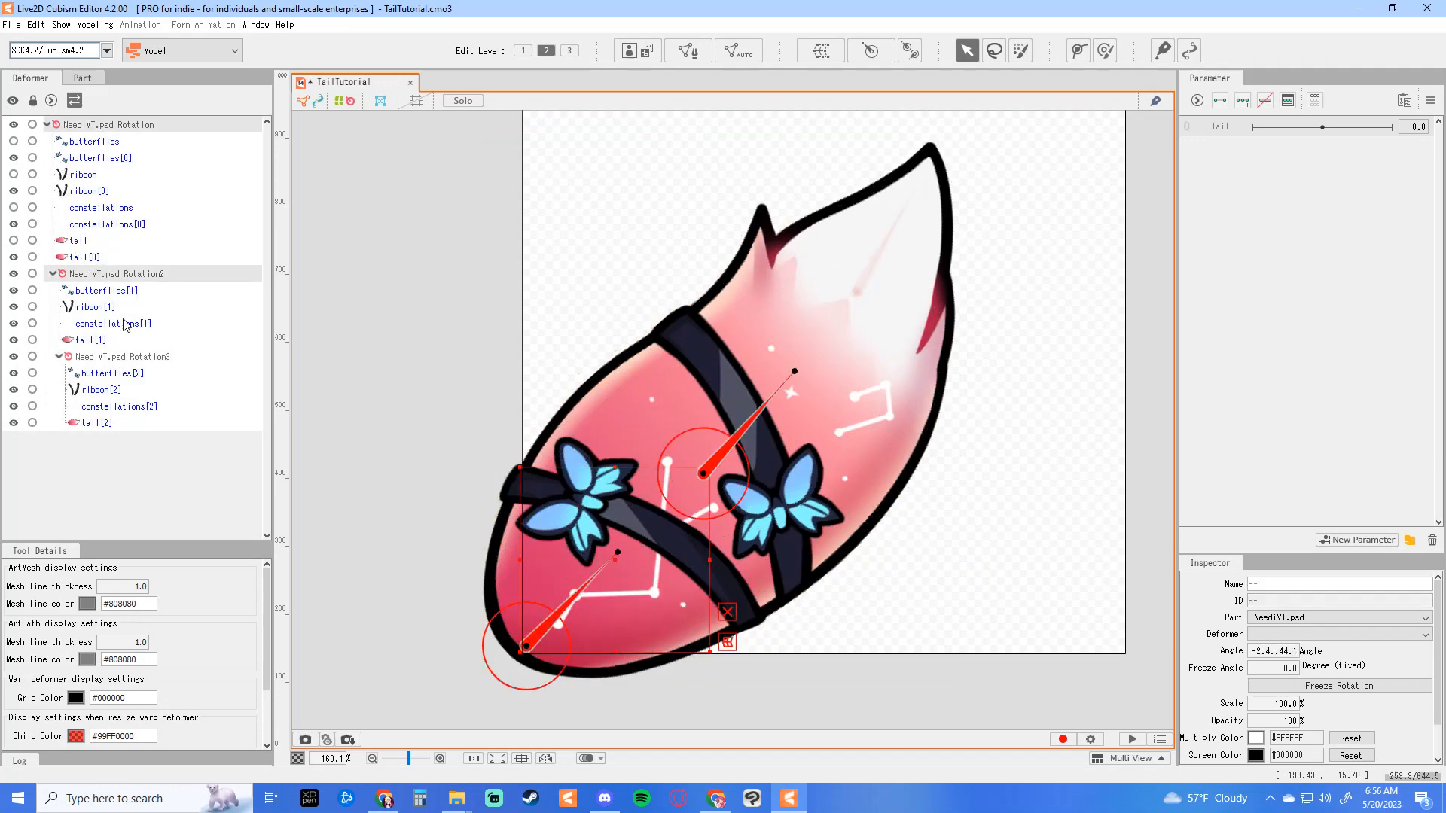
{"action": "left_click", "coordinate": [110, 359], "text": "ctrl"}
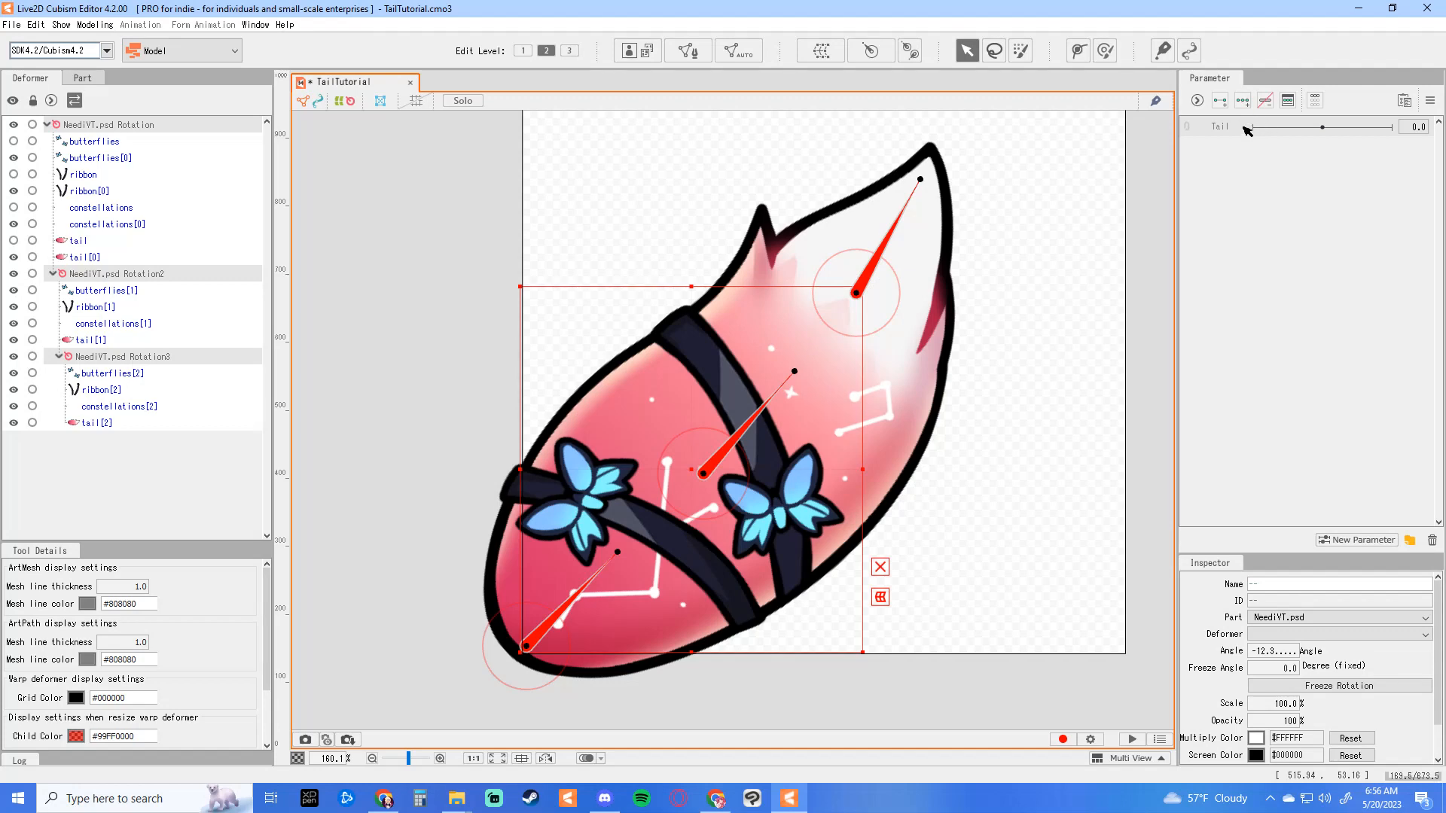
{"action": "left_click", "coordinate": [1243, 100]}
Step: Rotate the base rotation deformer to 64.5° at Tail 1.0 and 23.5° at Tail -1.0, and return Tail to 0
{"action": "left_click_drag", "start_coordinate": [1324, 130], "coordinate": [1391, 130]}
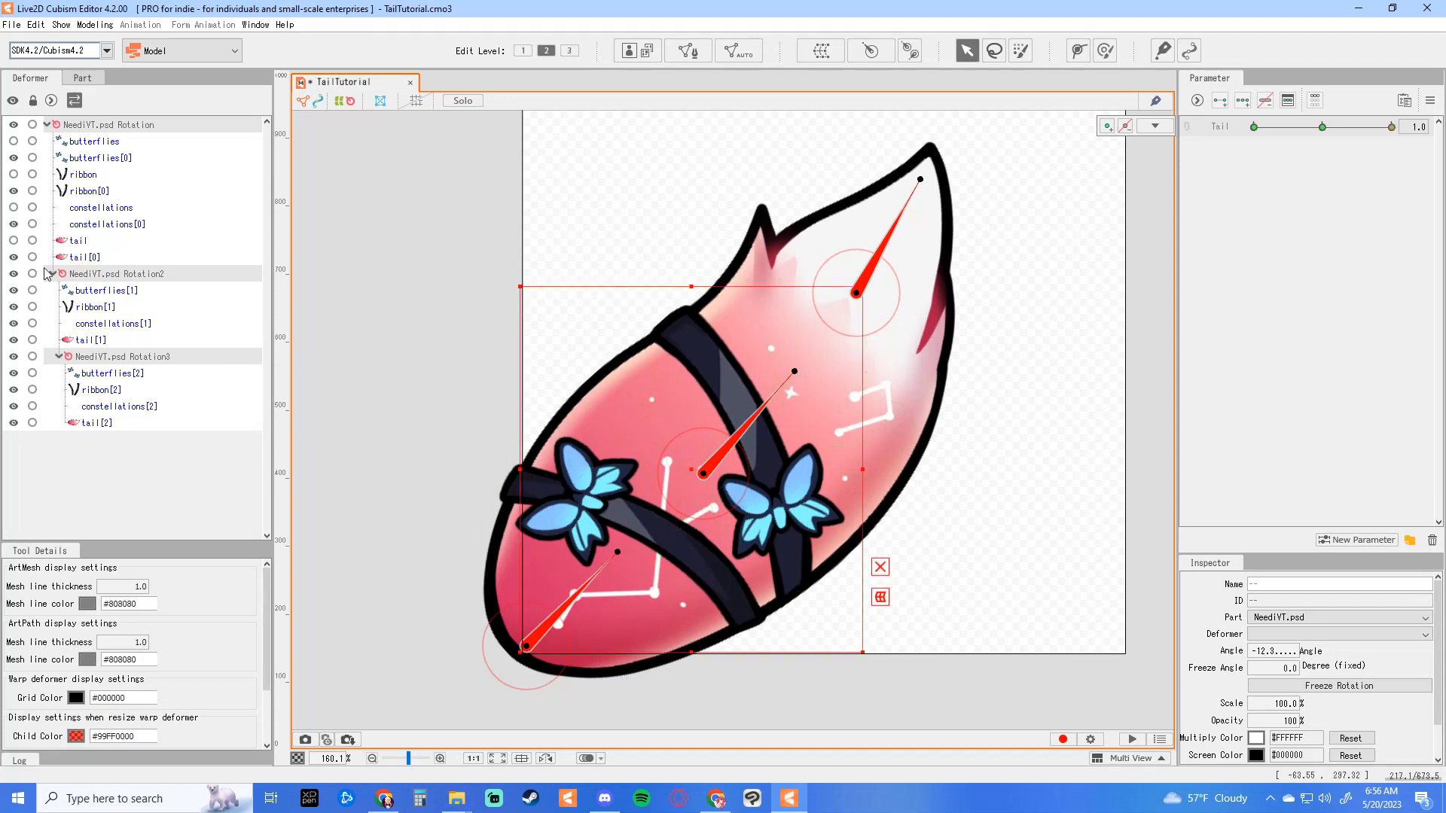
{"action": "left_click", "coordinate": [105, 125]}
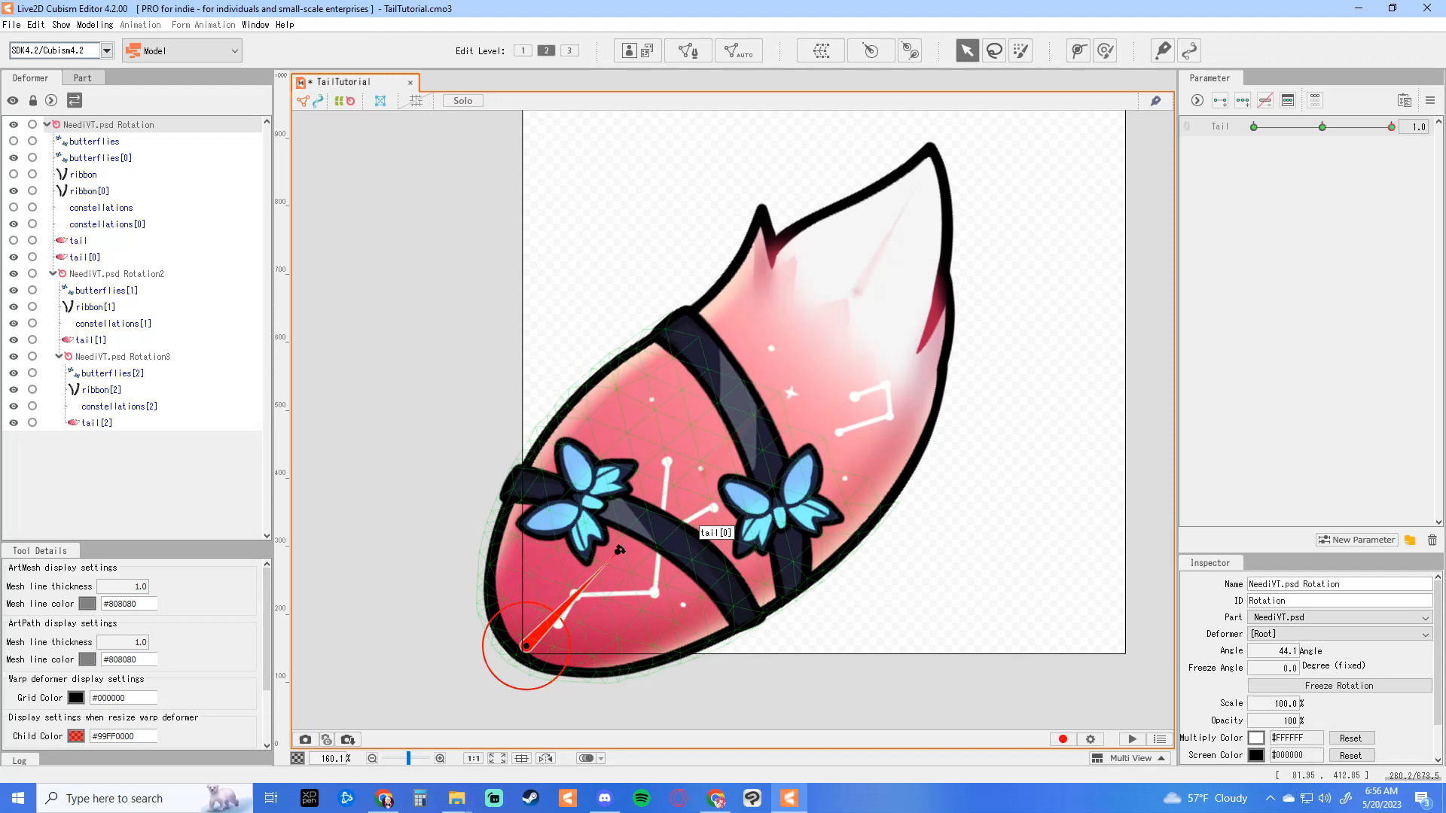
{"action": "left_click_drag", "start_coordinate": [619, 550], "coordinate": [646, 589]}
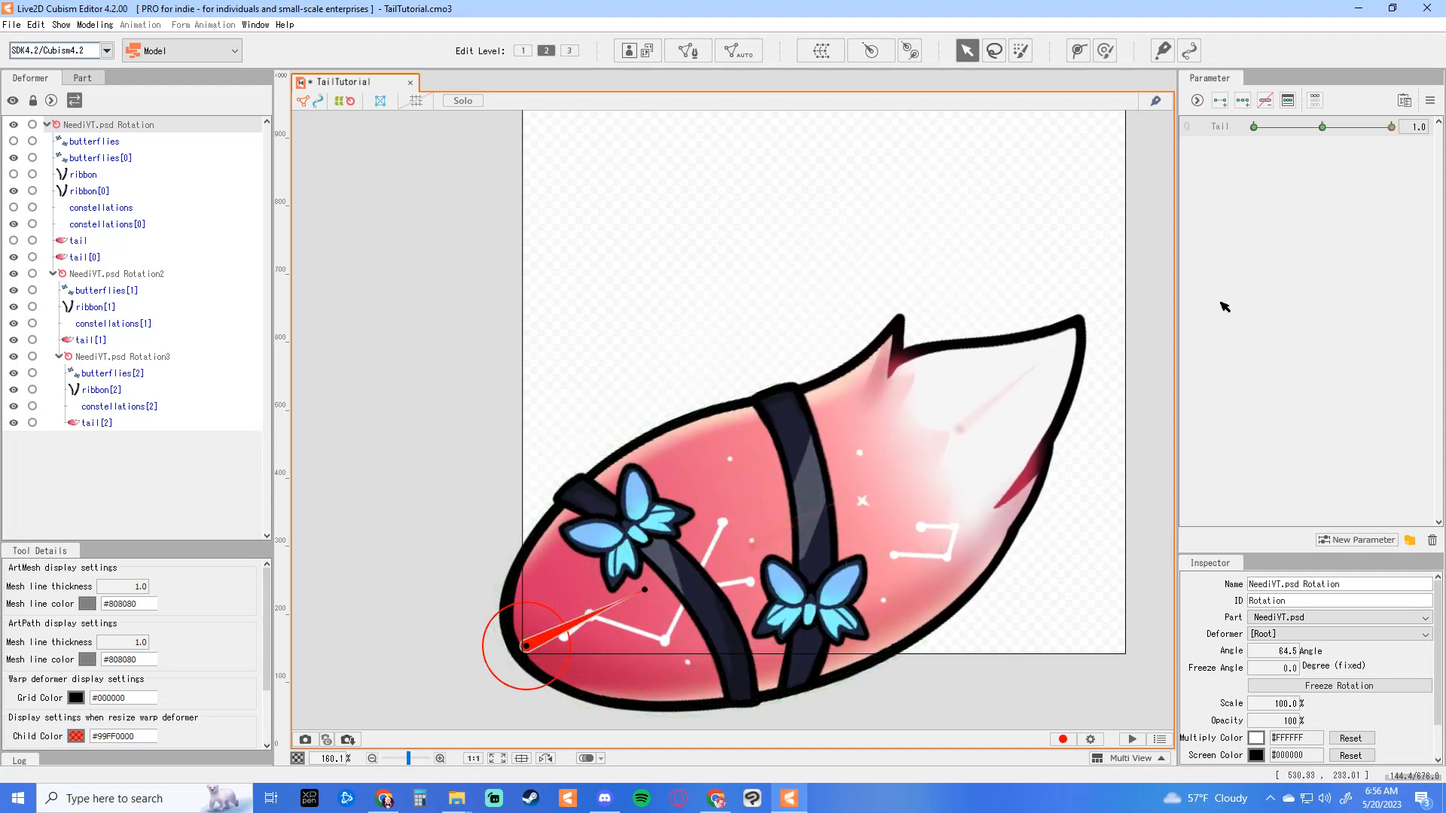
{"action": "left_click_drag", "start_coordinate": [1386, 135], "coordinate": [1254, 129]}
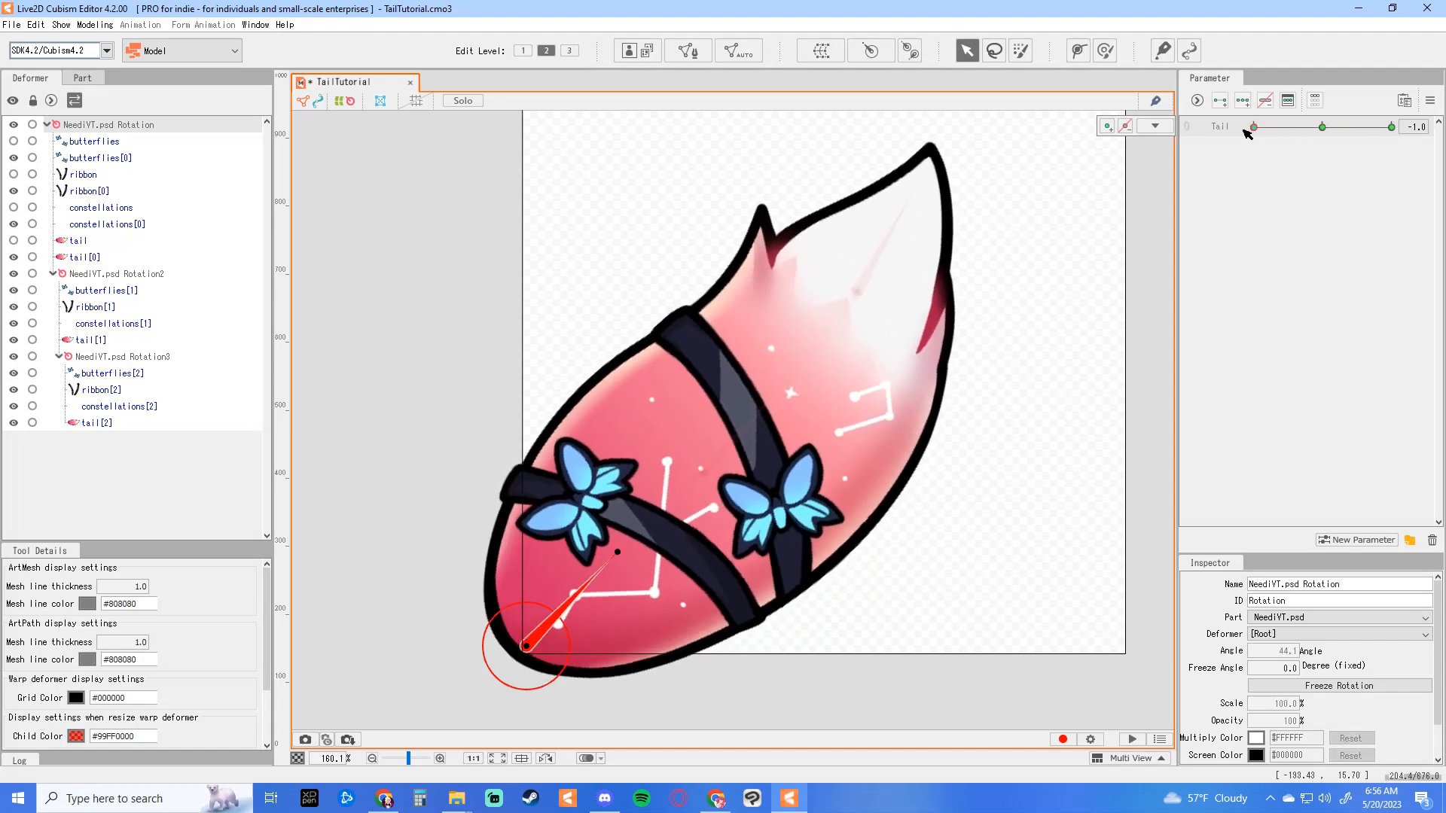
{"action": "left_click_drag", "start_coordinate": [619, 549], "coordinate": [586, 509]}
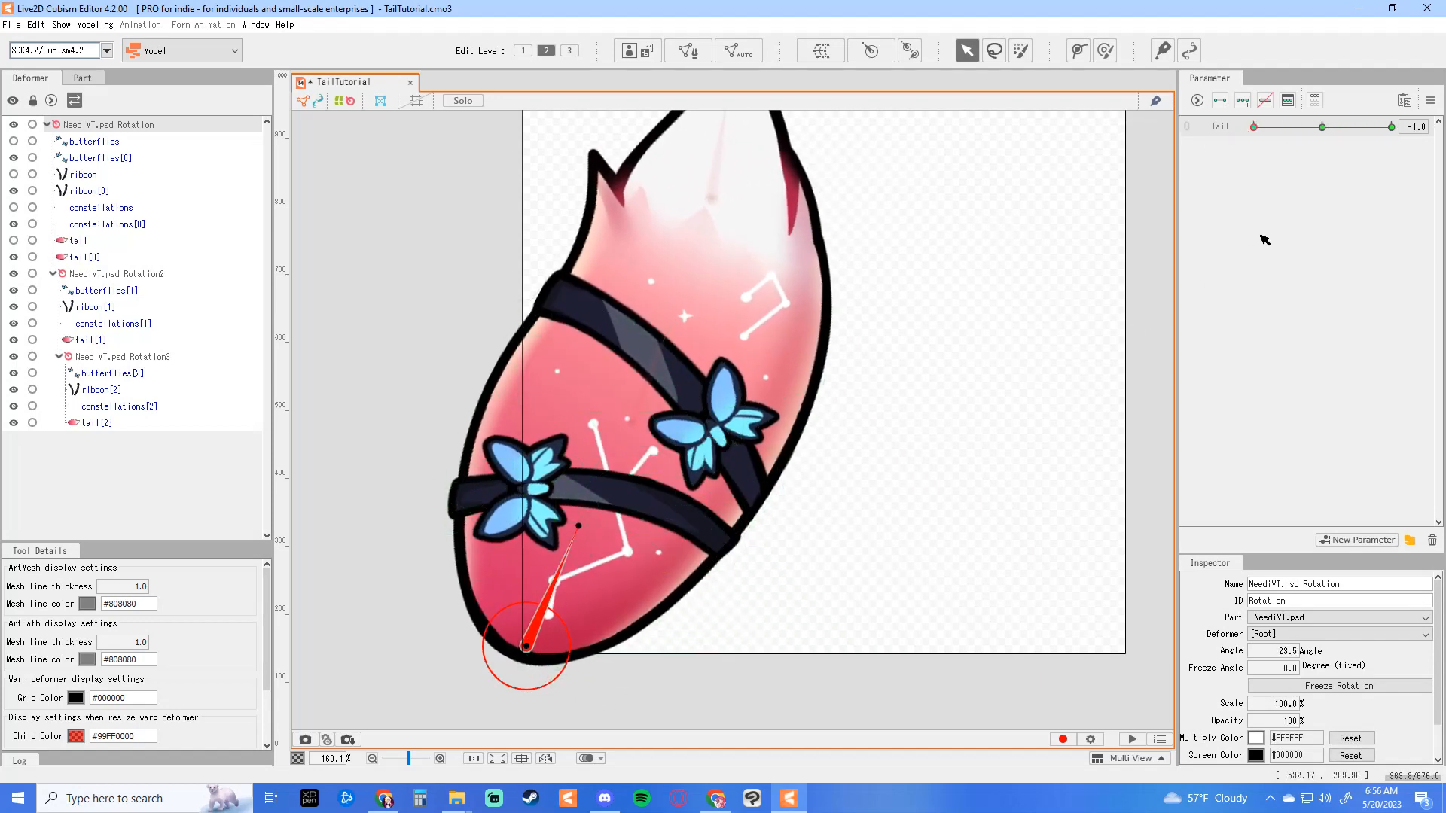
{"action": "left_click", "coordinate": [1322, 128]}
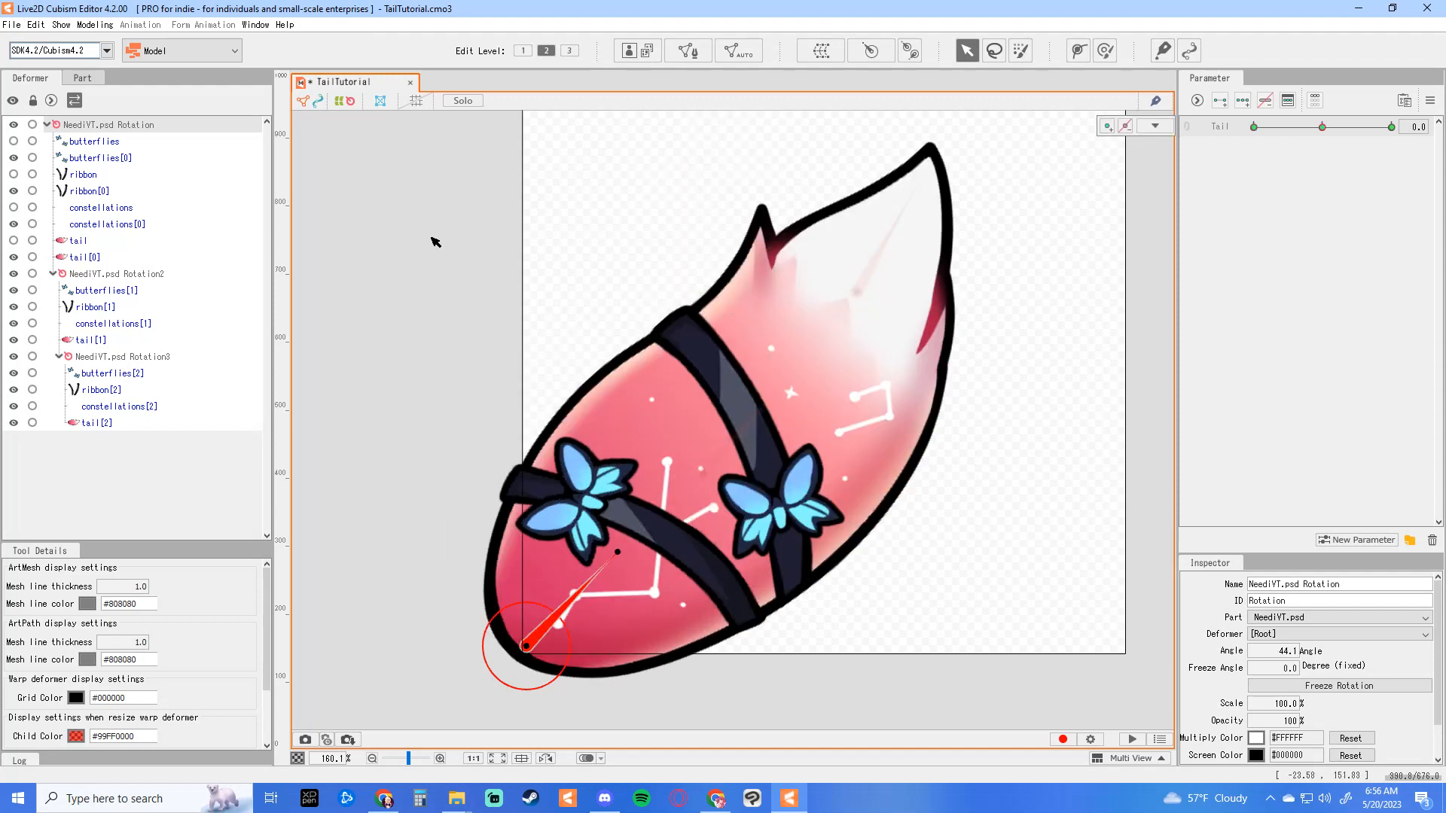
Step: Rotate the middle rotation deformer slightly clockwise at Tail 1.0 and counterclockwise at Tail -1.0, and return Tail to 0
{"action": "left_click", "coordinate": [108, 276]}
{"action": "left_click", "coordinate": [1365, 128]}
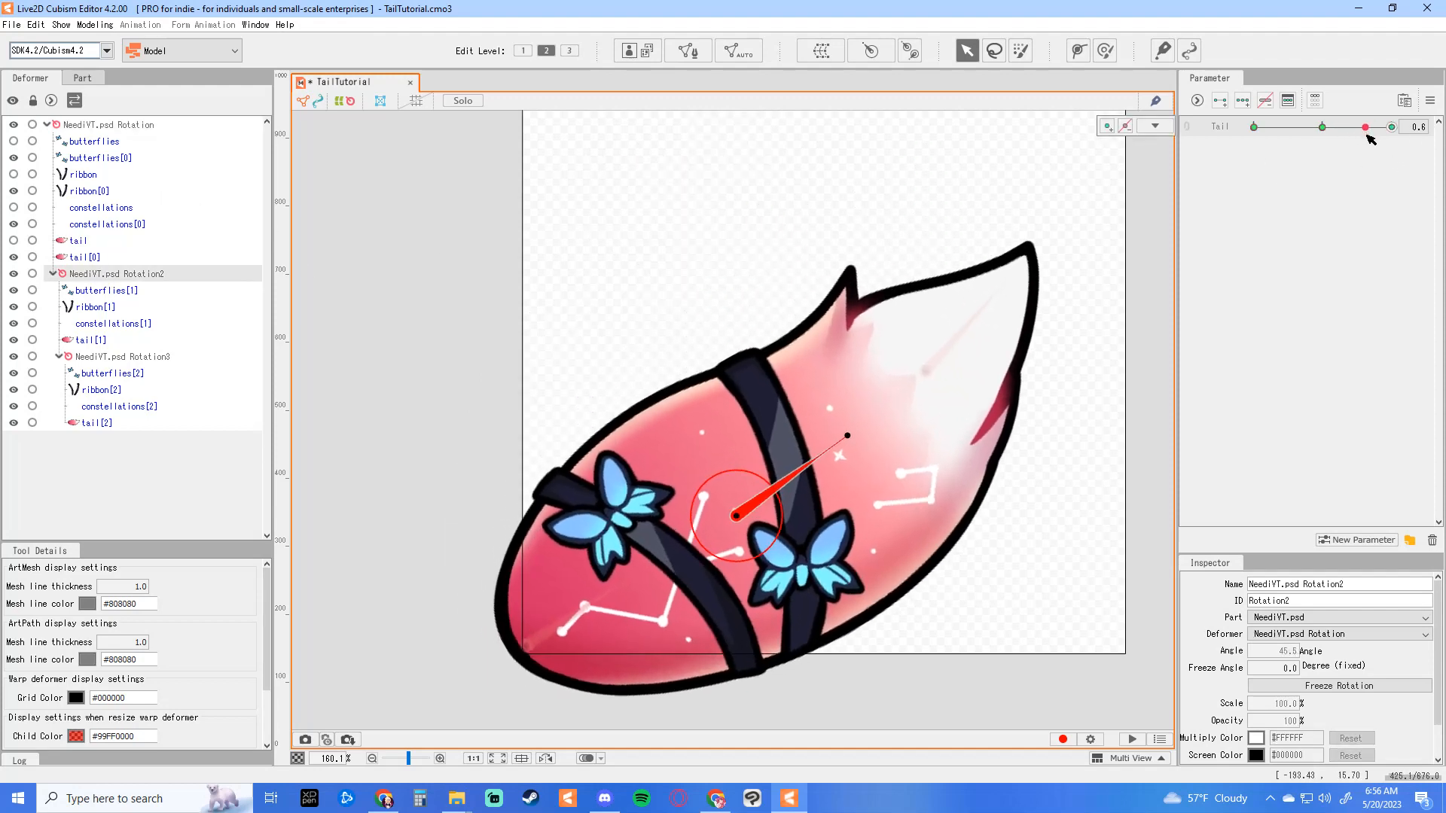
{"action": "left_click", "coordinate": [1391, 127]}
{"action": "left_click_drag", "start_coordinate": [878, 480], "coordinate": [895, 502]}
{"action": "left_click", "coordinate": [1365, 128]}
{"action": "left_click_drag", "start_coordinate": [1365, 128], "coordinate": [1236, 128]}
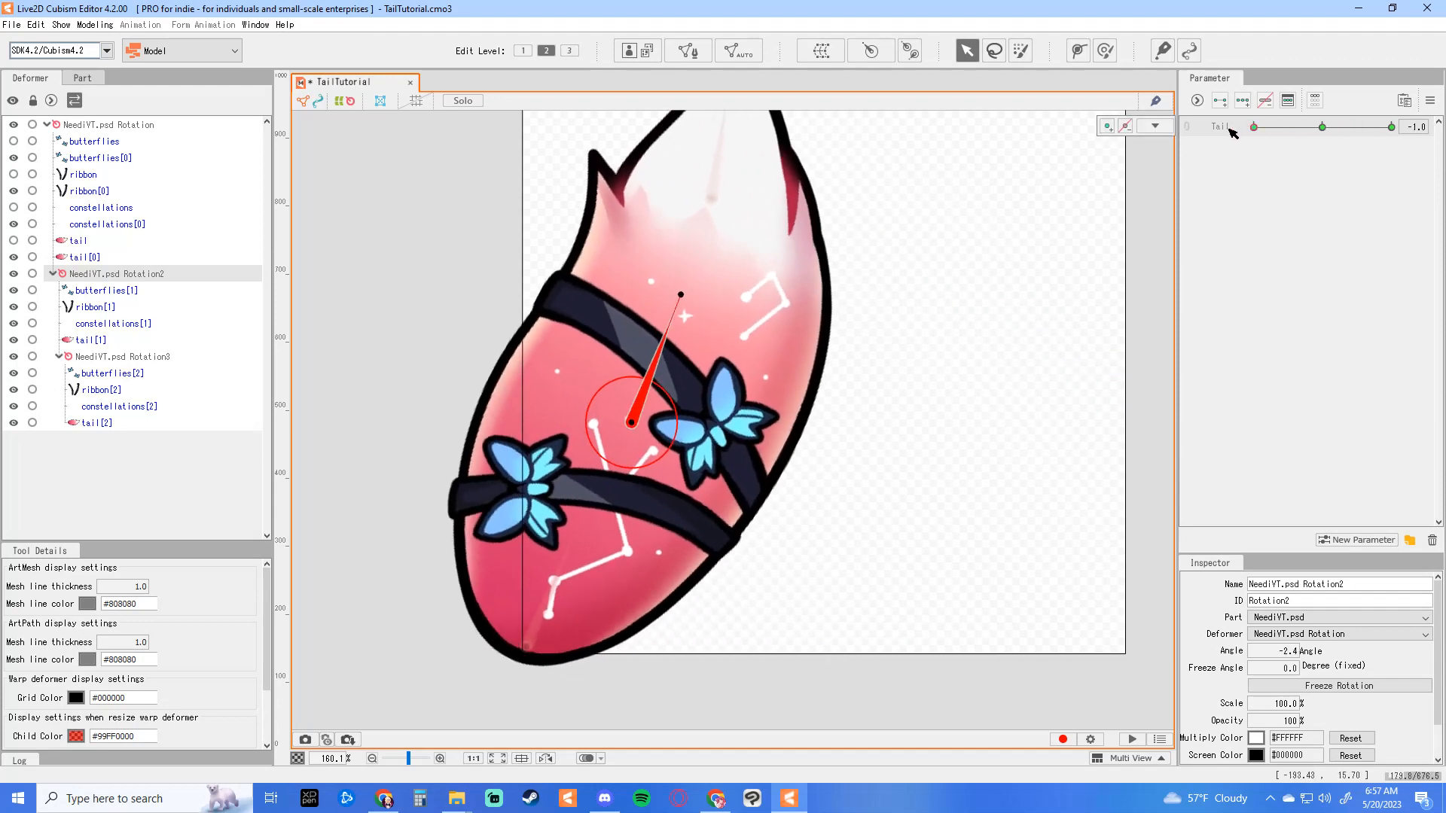
{"action": "left_click", "coordinate": [687, 290]}
{"action": "left_click", "coordinate": [104, 278]}
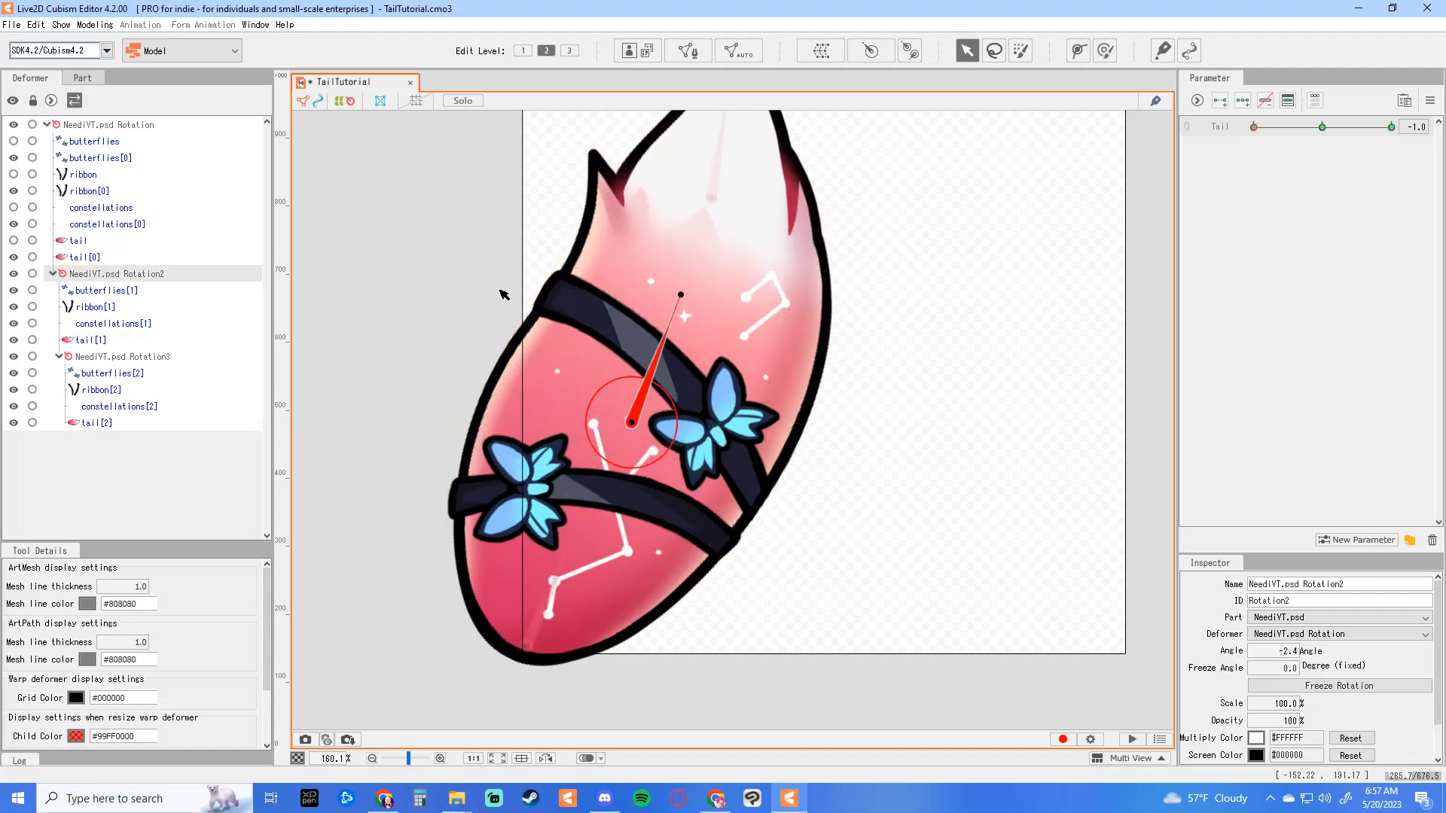
{"action": "left_click_drag", "start_coordinate": [682, 290], "coordinate": [663, 273]}
{"action": "left_click", "coordinate": [1322, 128]}
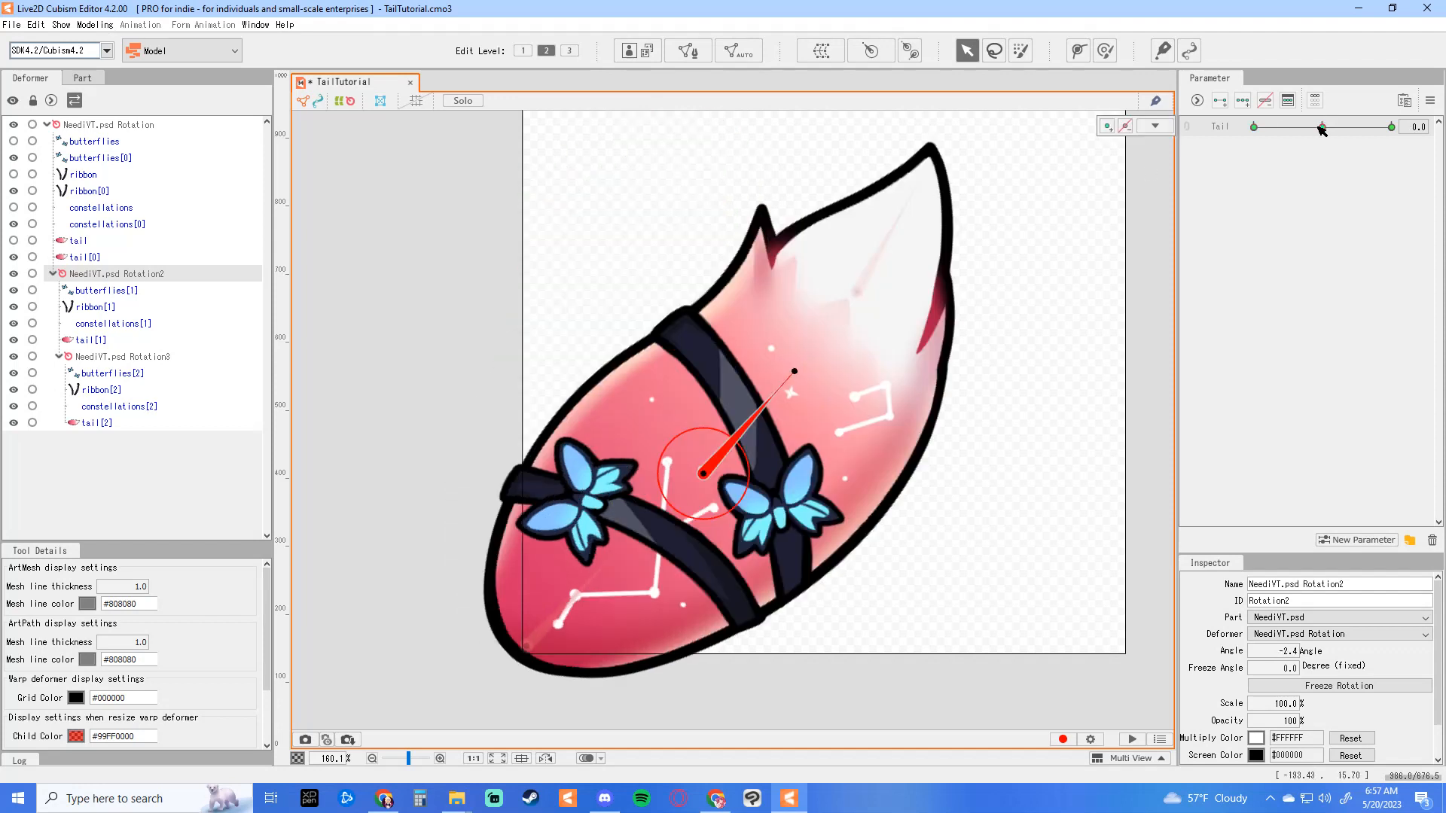
Step: Rotate the tip's rotation deformer to 2.8° at Tail 1.0 and -27.3° at Tail -1.0
{"action": "left_click", "coordinate": [153, 362]}
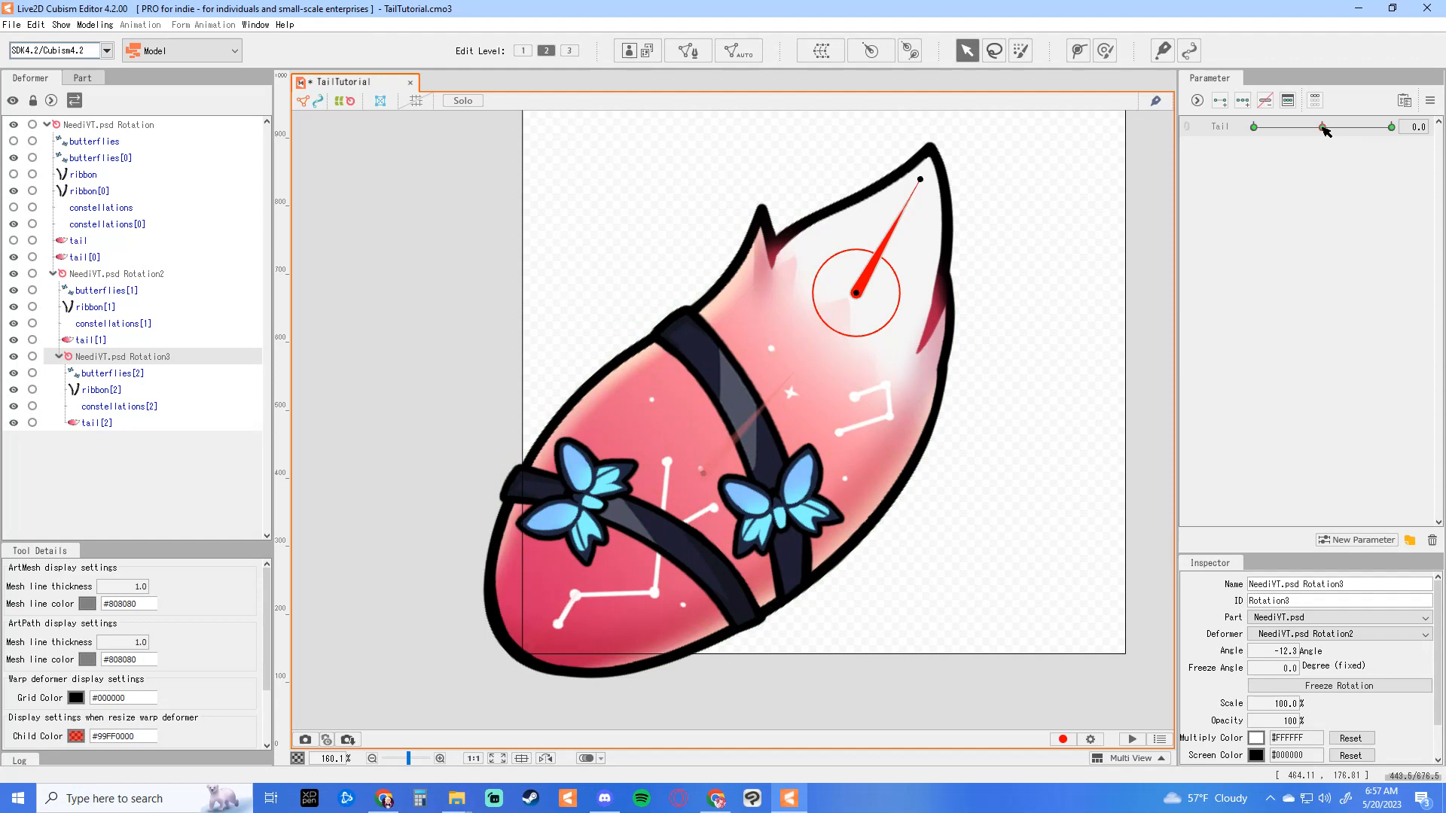
{"action": "left_click_drag", "start_coordinate": [1324, 127], "coordinate": [1391, 128]}
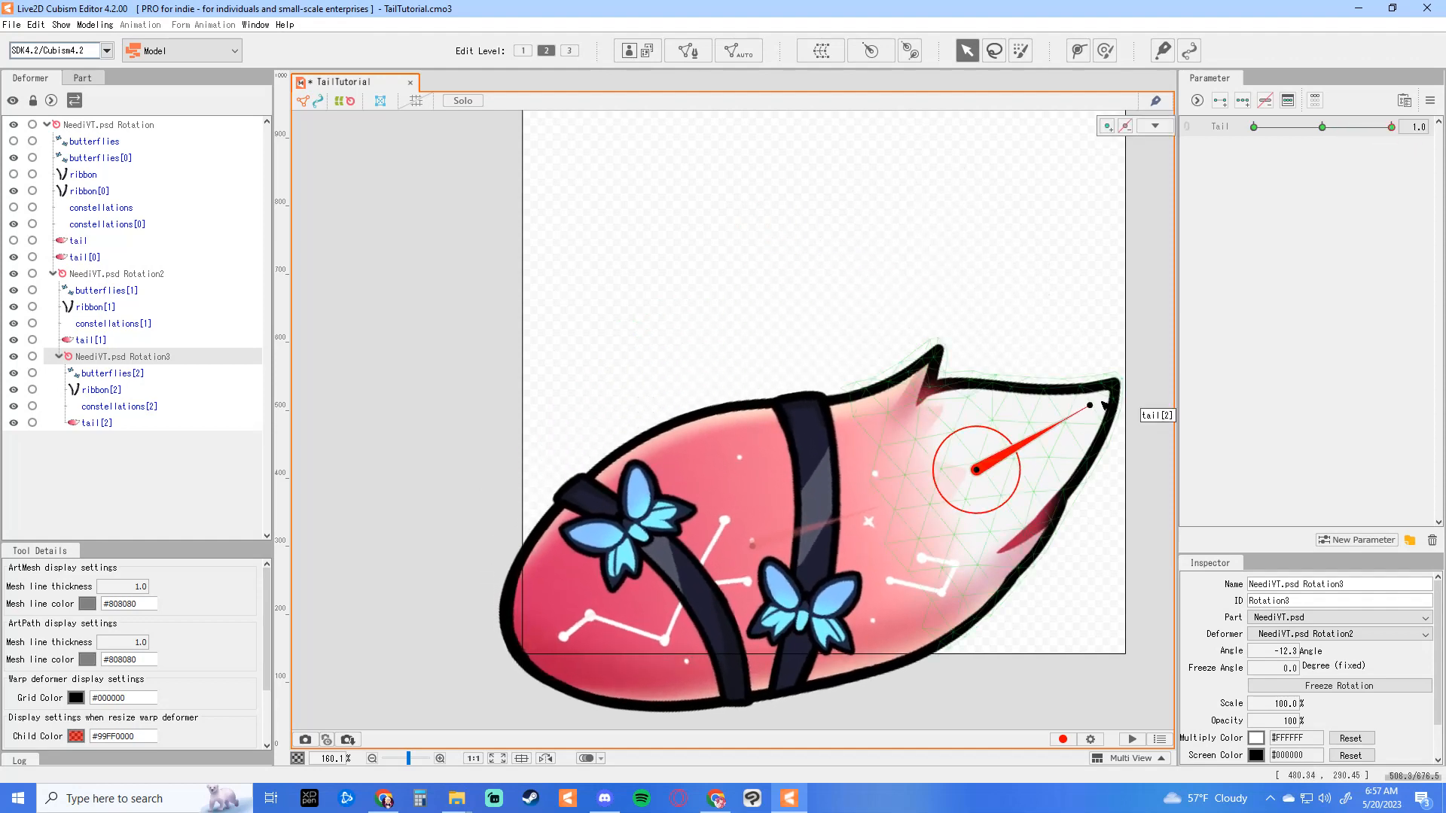
{"action": "left_click_drag", "start_coordinate": [1104, 406], "coordinate": [1108, 435]}
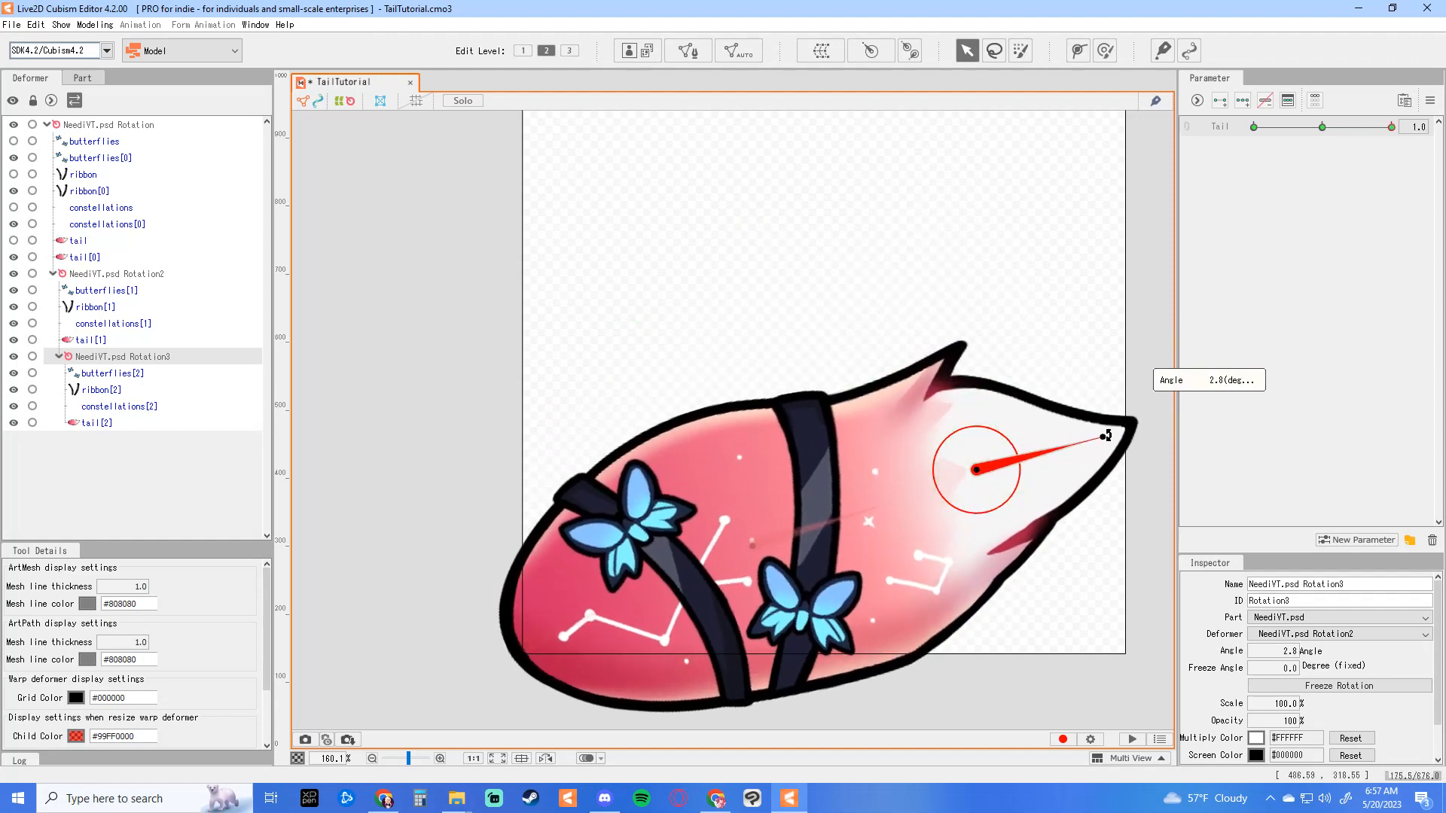
{"action": "left_click_drag", "start_coordinate": [1390, 127], "coordinate": [1254, 128]}
{"action": "left_click_drag", "start_coordinate": [980, 351], "coordinate": [924, 384]}
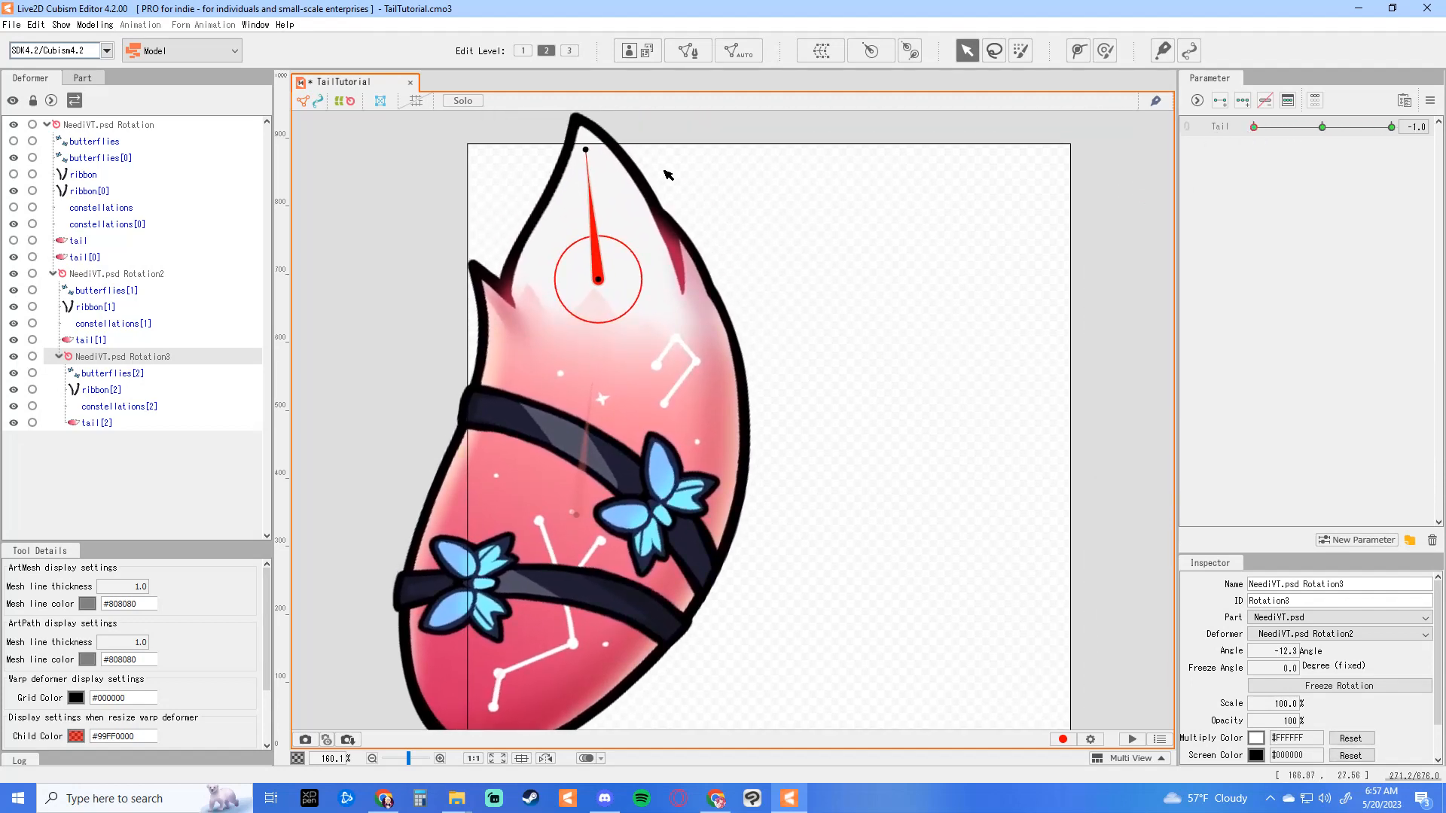
{"action": "left_click_drag", "start_coordinate": [583, 144], "coordinate": [550, 146]}
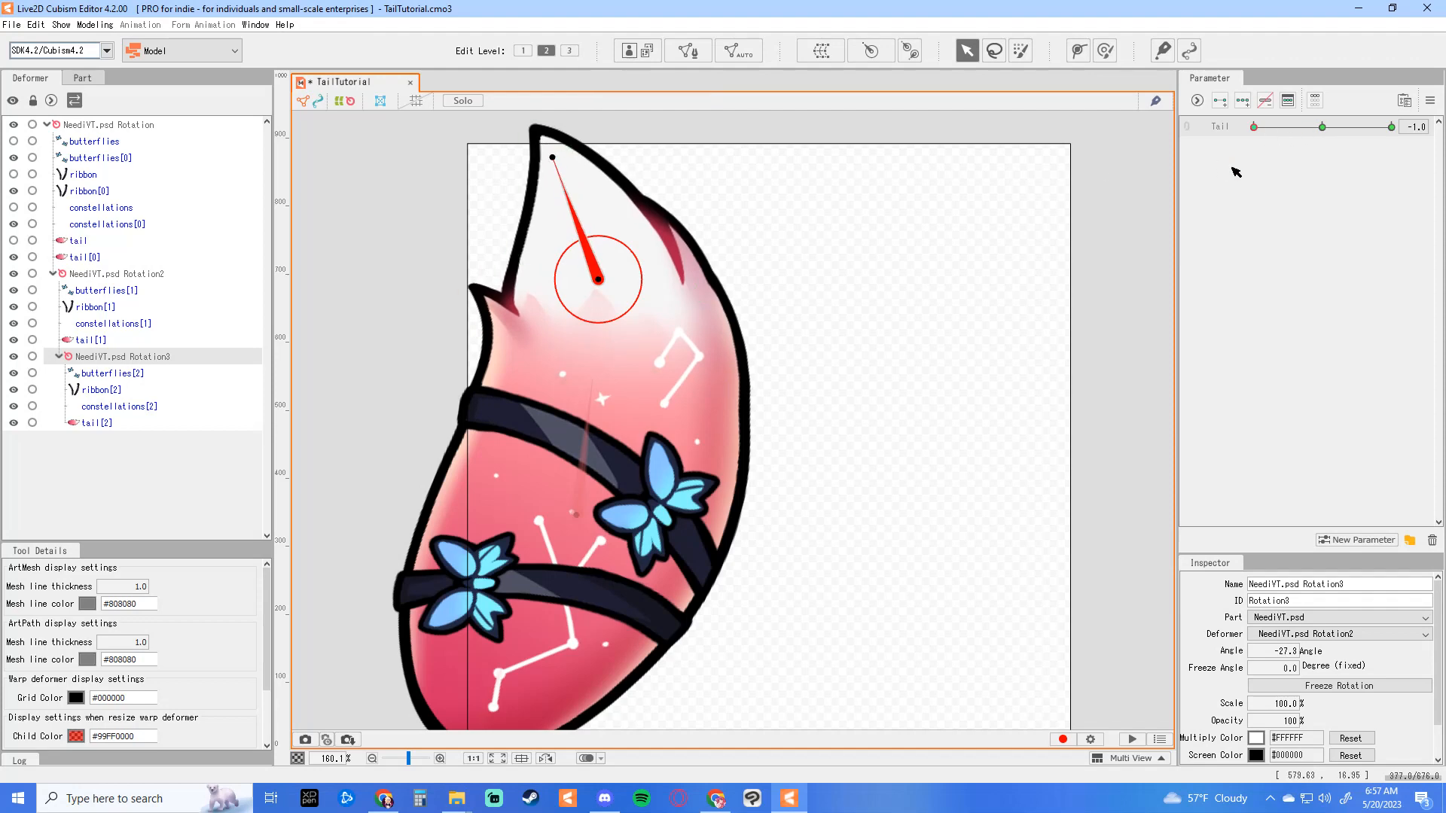
Step: Deselect the deformer, sweep the Tail parameter to check the bend, reset it to 0, and save the model
{"action": "left_click_drag", "start_coordinate": [1082, 421], "coordinate": [1033, 345]}
{"action": "left_click", "coordinate": [739, 233]}
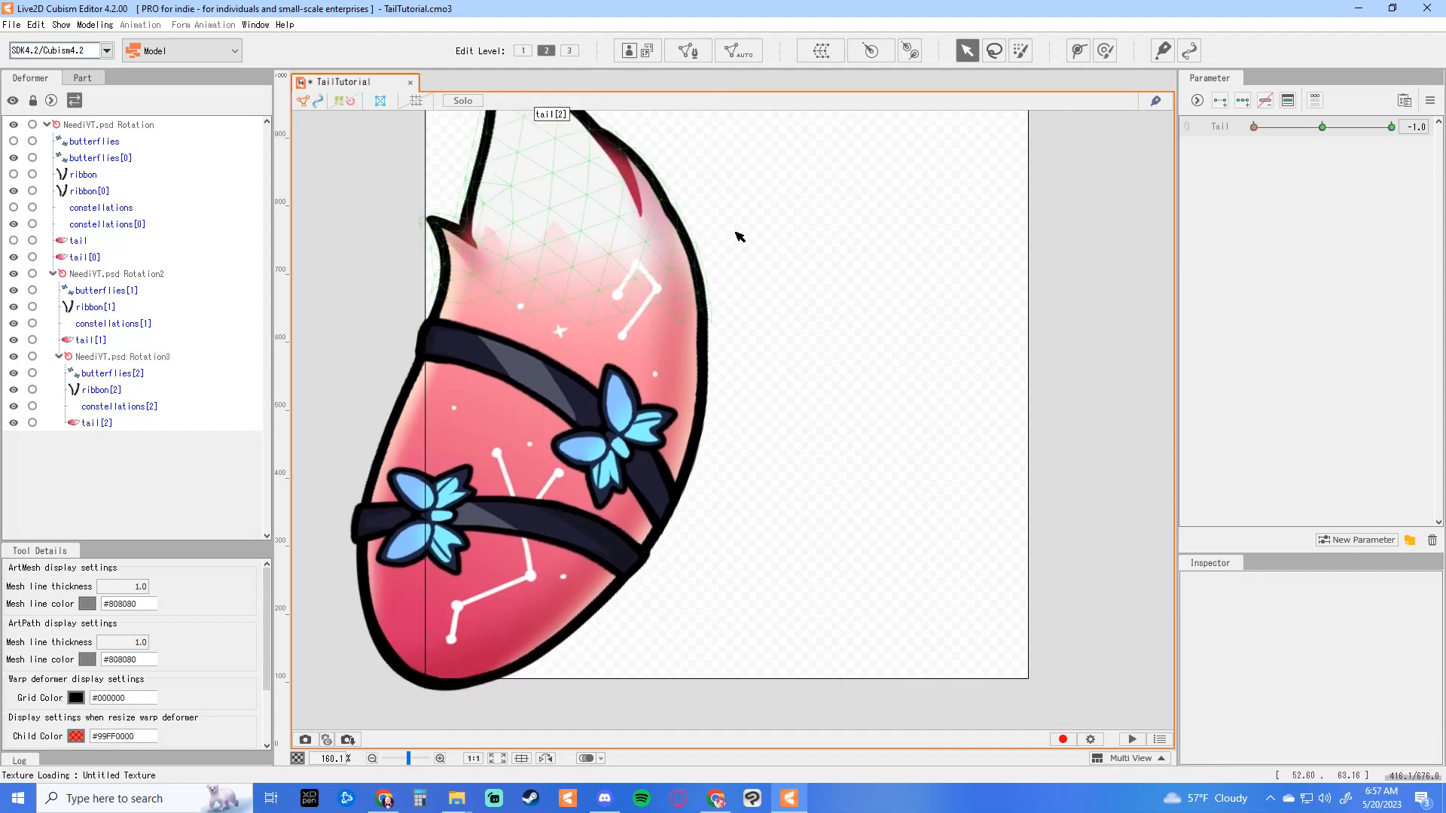
{"action": "scroll", "coordinate": [1087, 366], "scroll_direction": "down", "scroll_amount": 3}
{"action": "left_click_drag", "start_coordinate": [1025, 393], "coordinate": [1024, 394]}
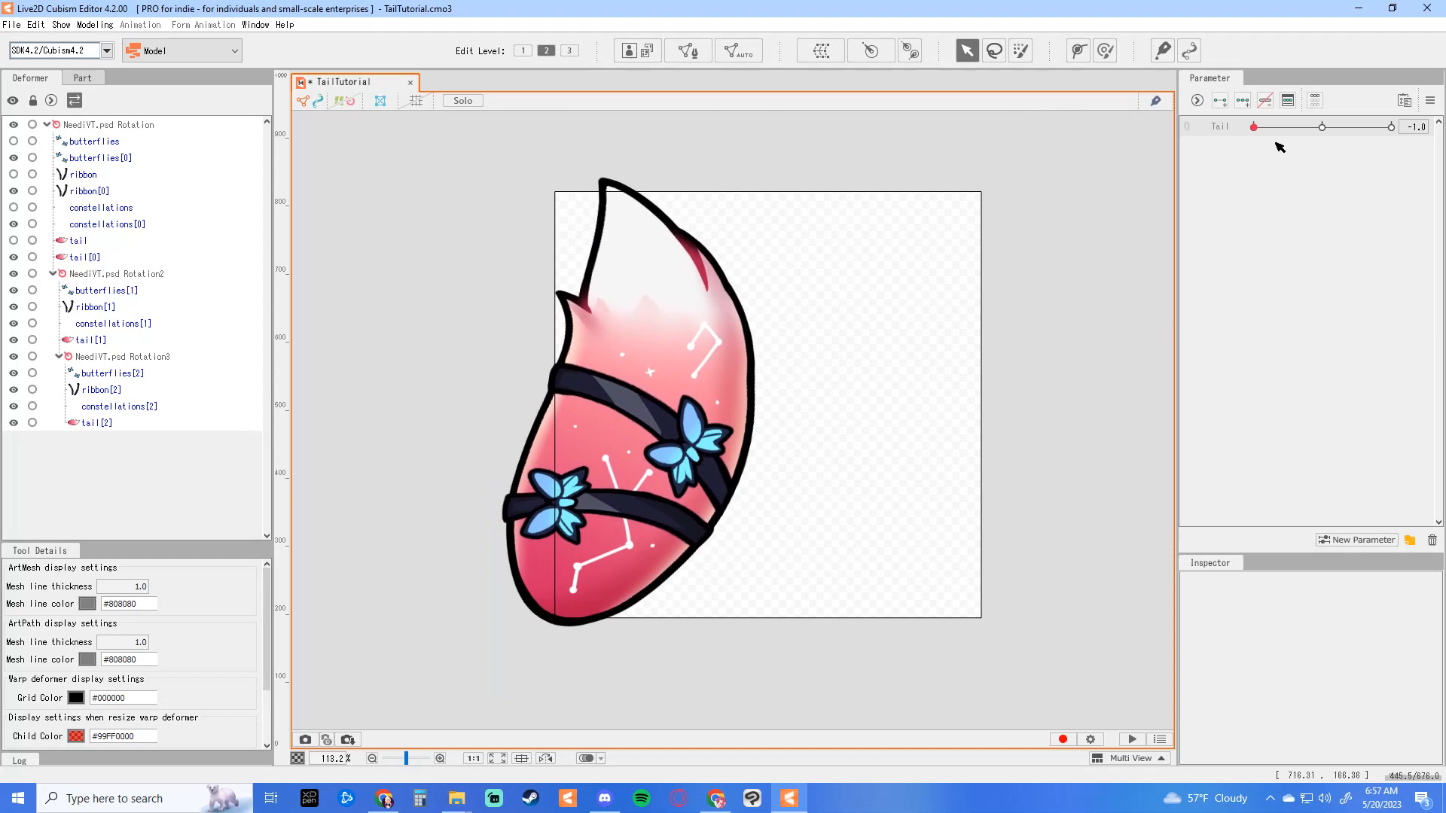
{"action": "left_click_drag", "start_coordinate": [1254, 127], "coordinate": [1322, 147]}
{"action": "left_click", "coordinate": [1322, 127]}
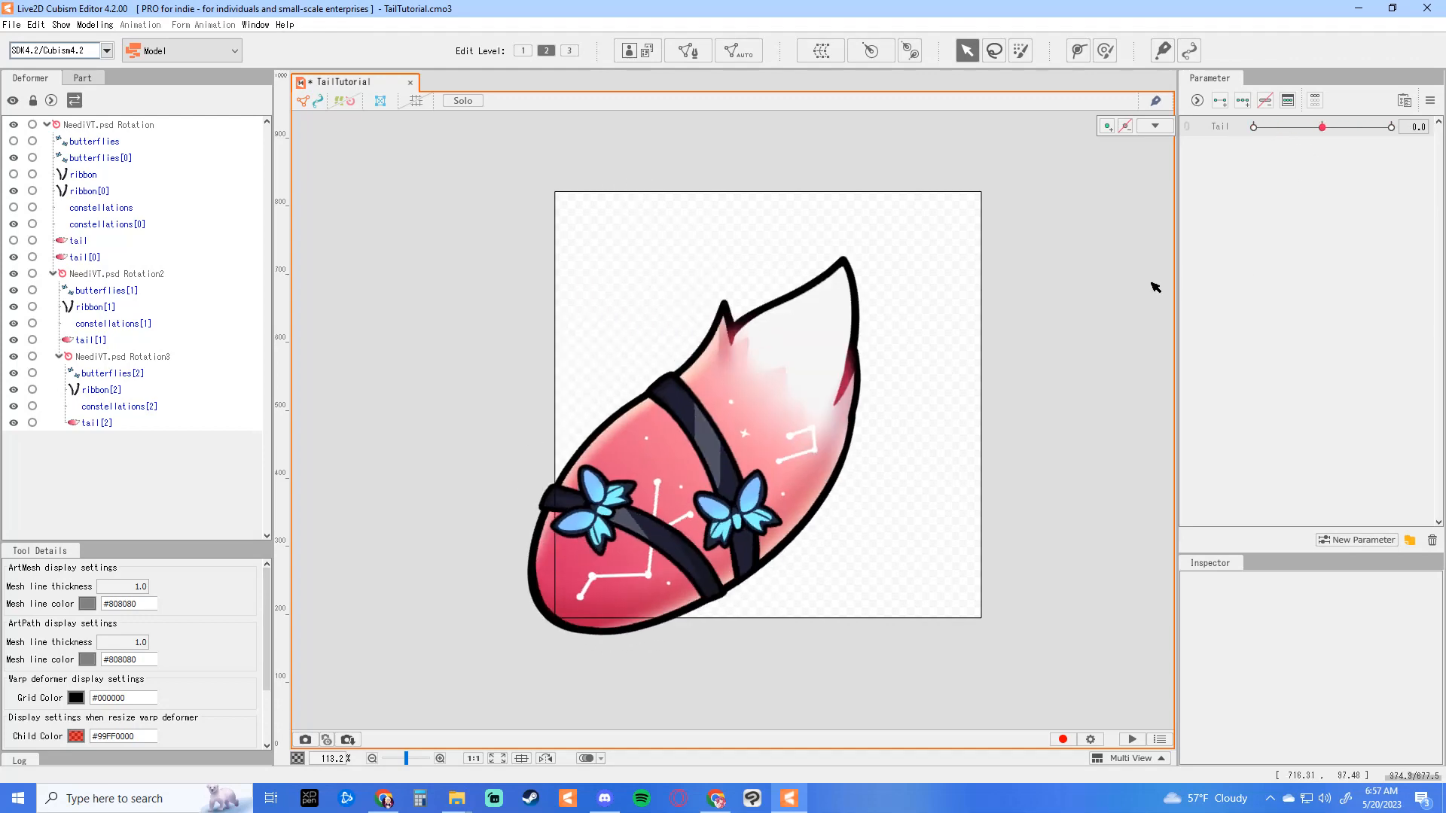
{"action": "left_click", "coordinate": [13, 24]}
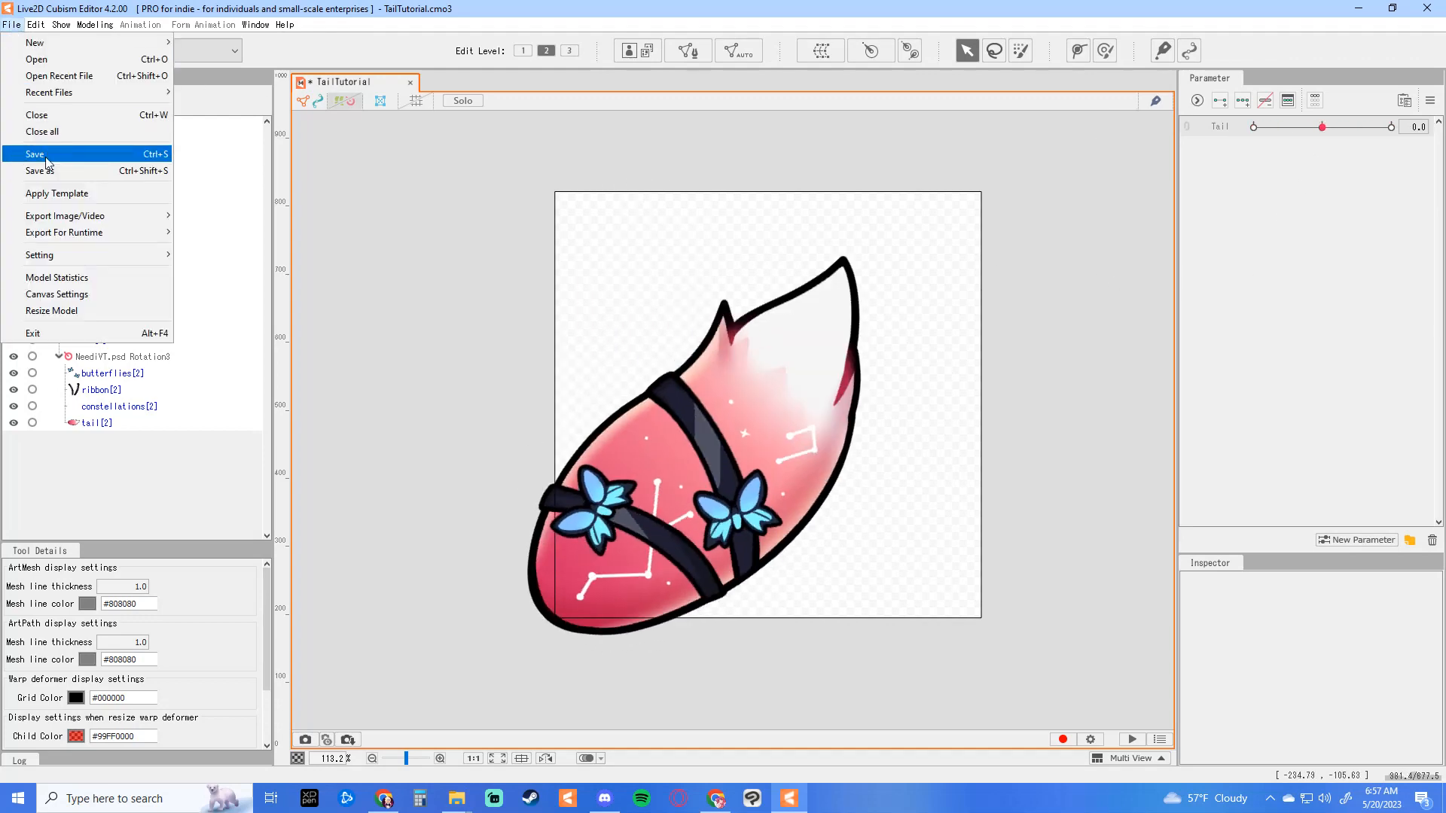
{"action": "left_click", "coordinate": [34, 151]}
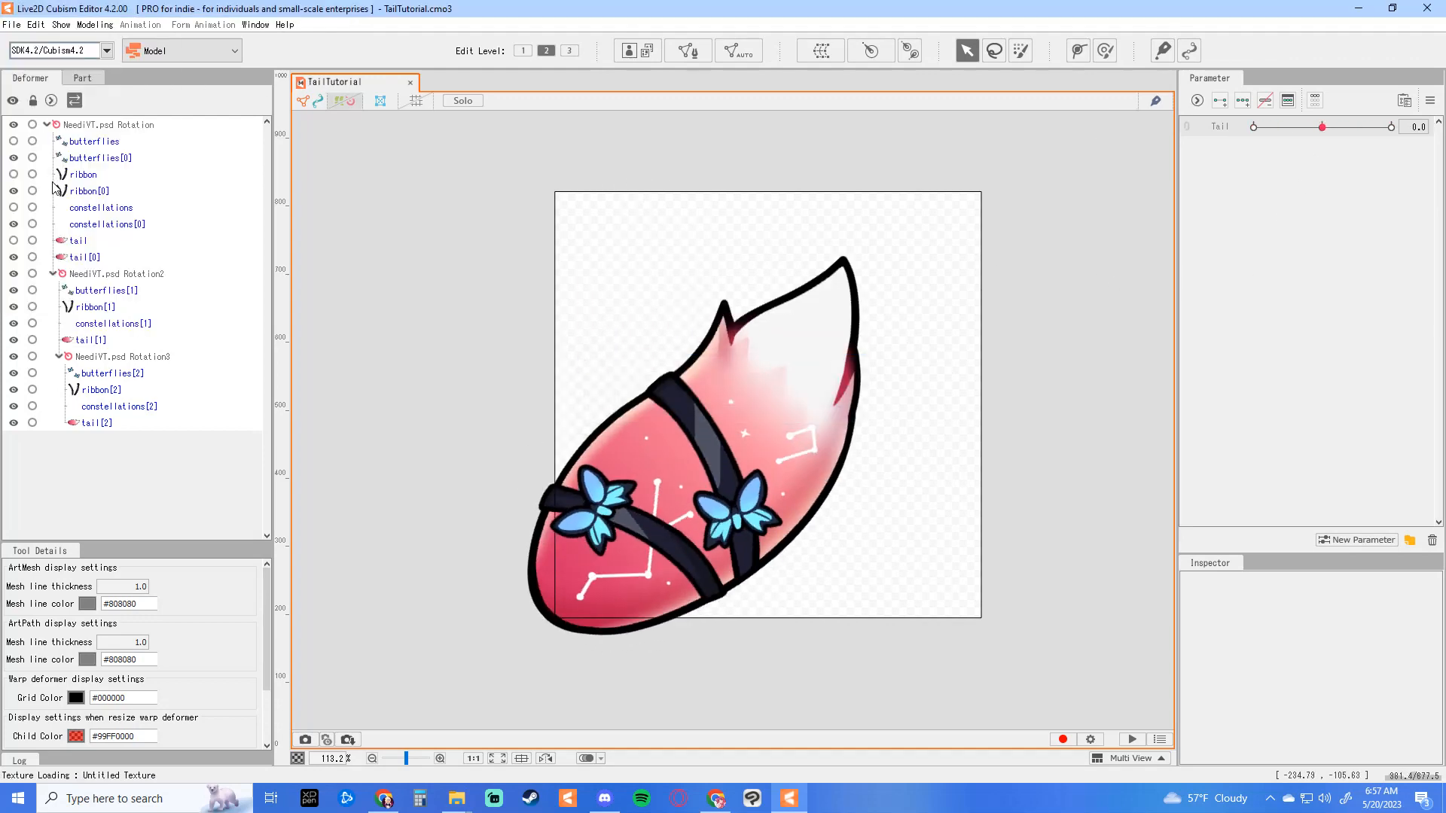
Step: Switch to the Animation workspace and create a new scene with Video as the target version
{"action": "left_click", "coordinate": [165, 50]}
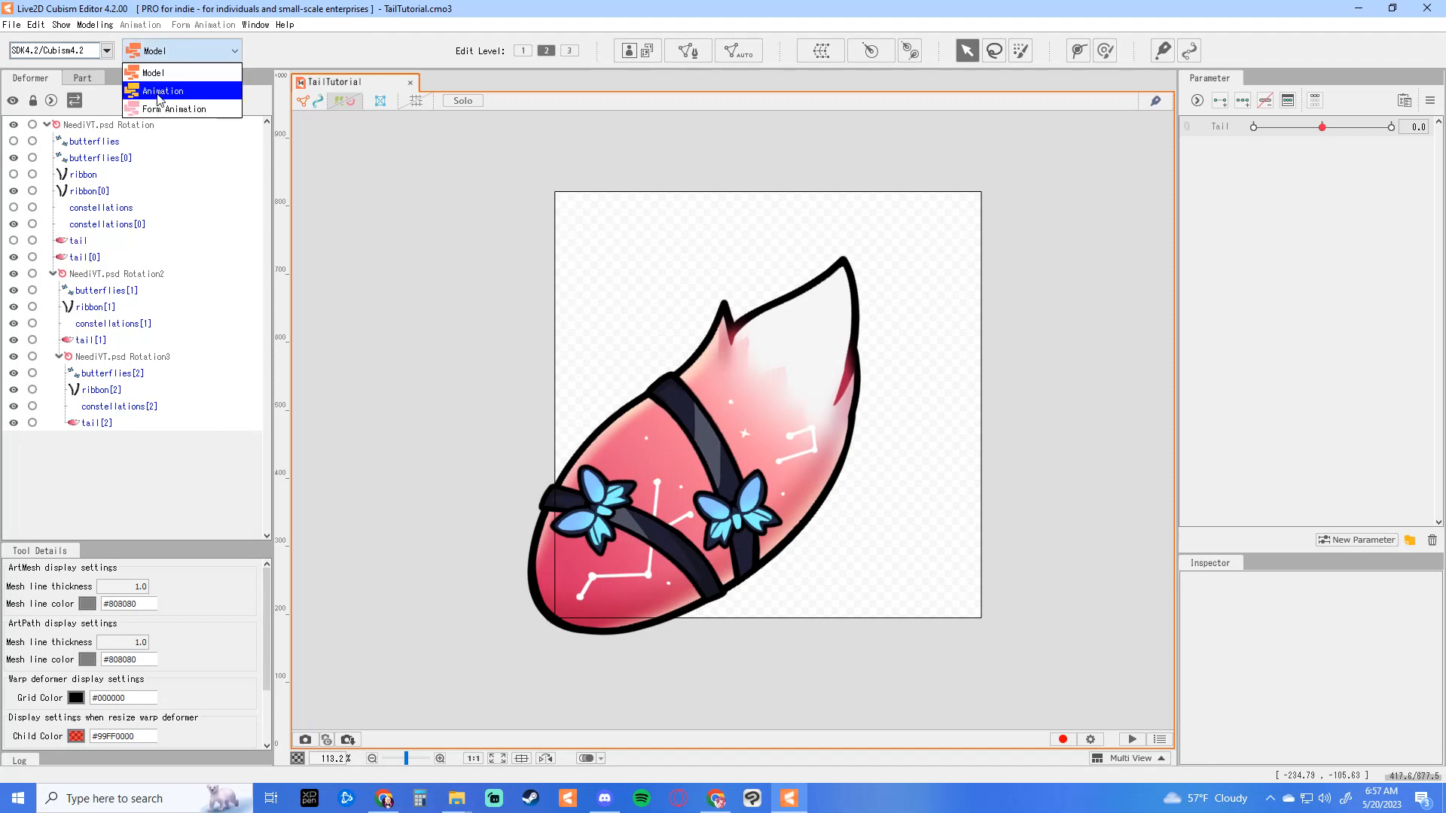
{"action": "left_click", "coordinate": [160, 91]}
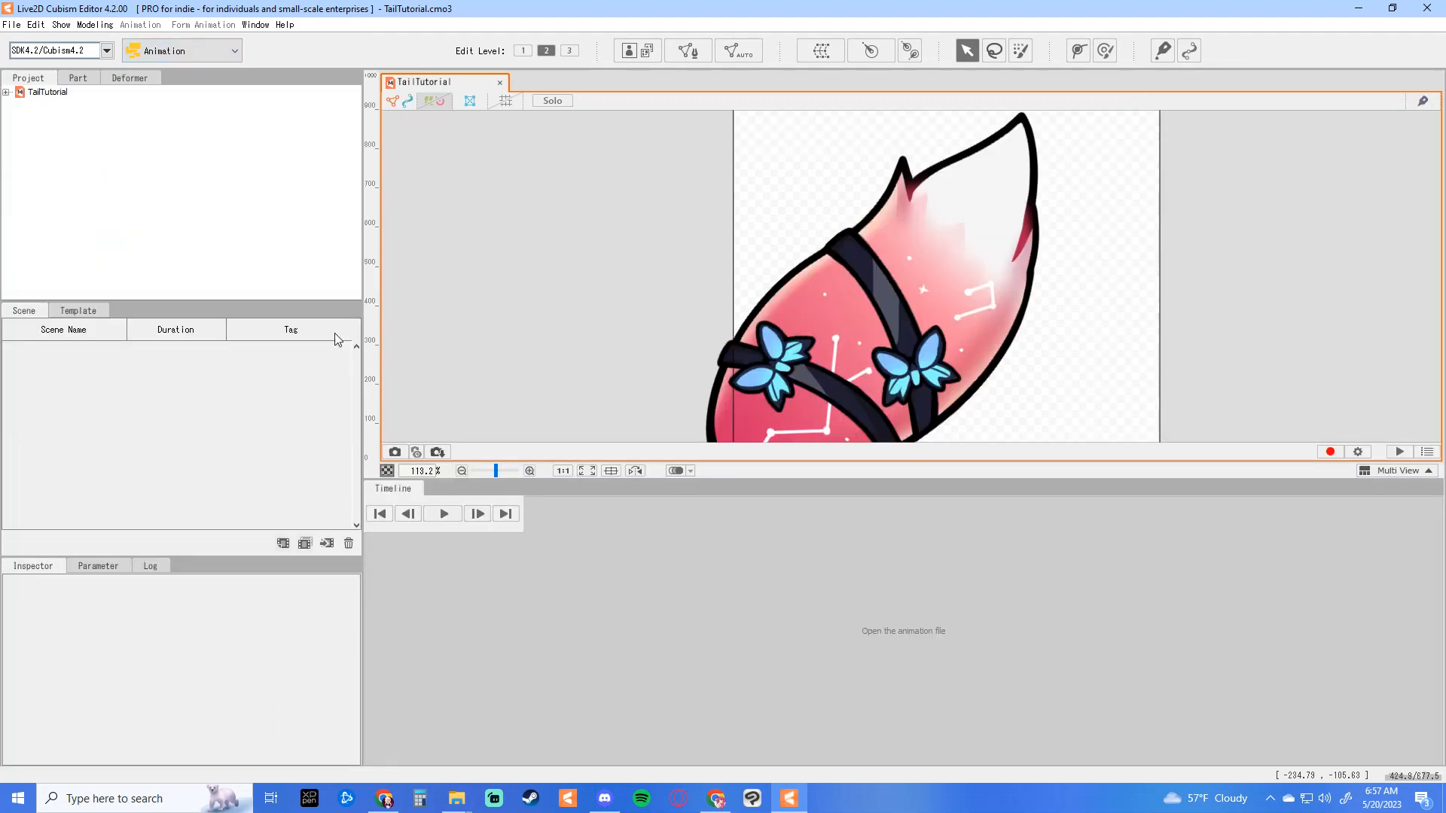
{"action": "left_click", "coordinate": [282, 545]}
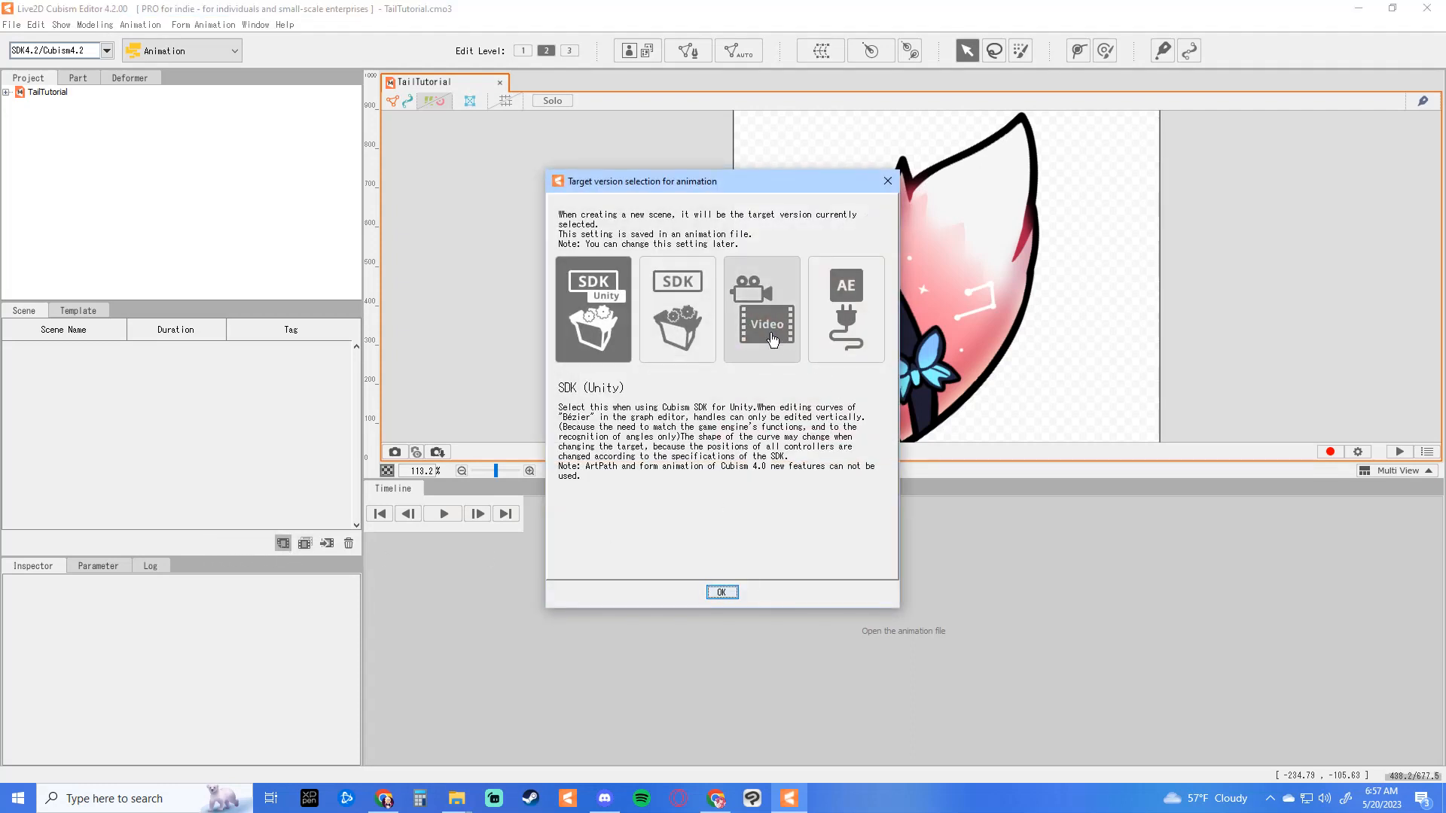
{"action": "left_click", "coordinate": [783, 340]}
{"action": "left_click", "coordinate": [719, 593]}
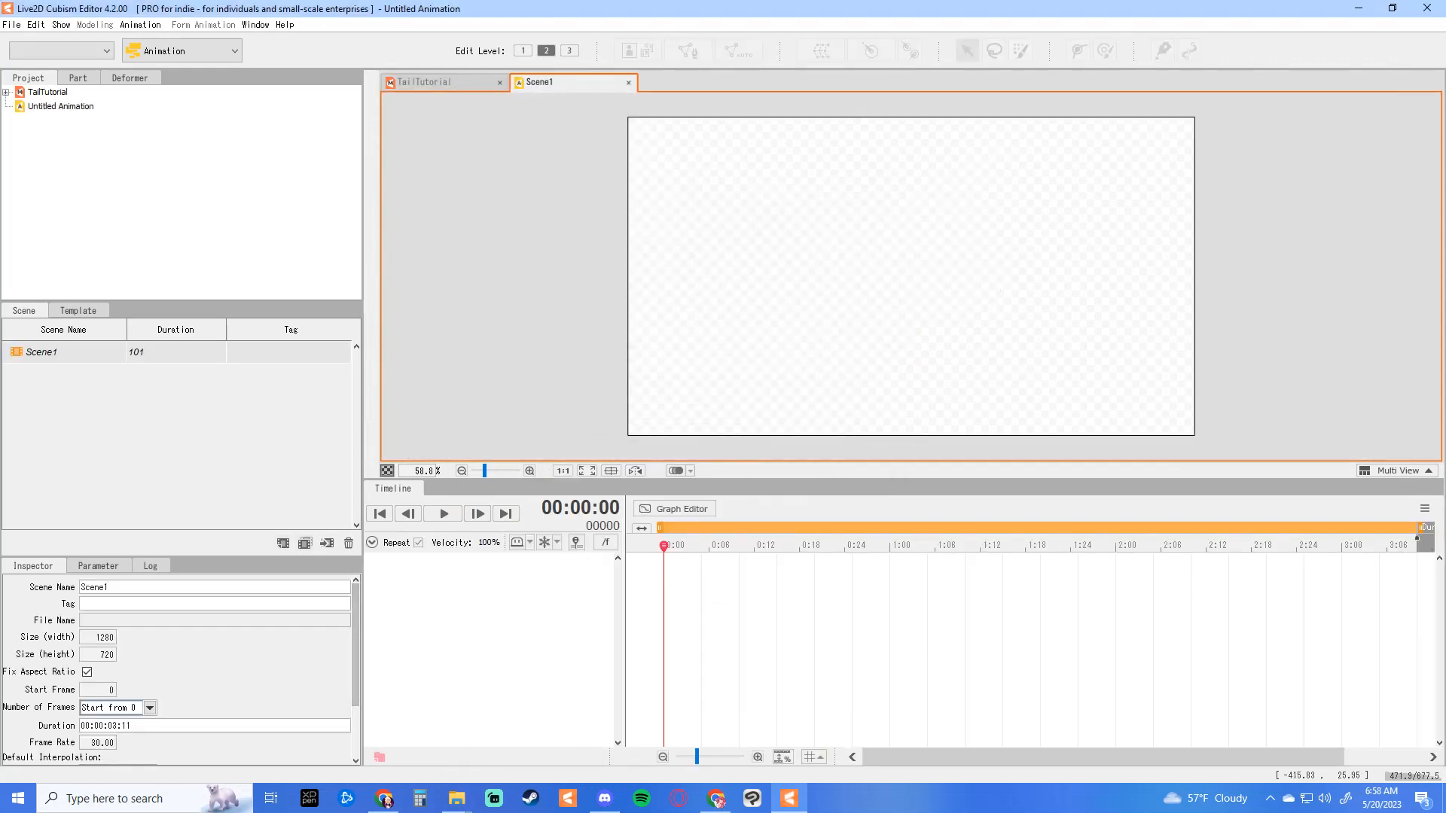
Step: Bring TailTutorial.cmo3 from the Cubism Models folder into the scene as a model track and dismiss the frame-rate warning
{"action": "key", "text": "alt+Tab"}
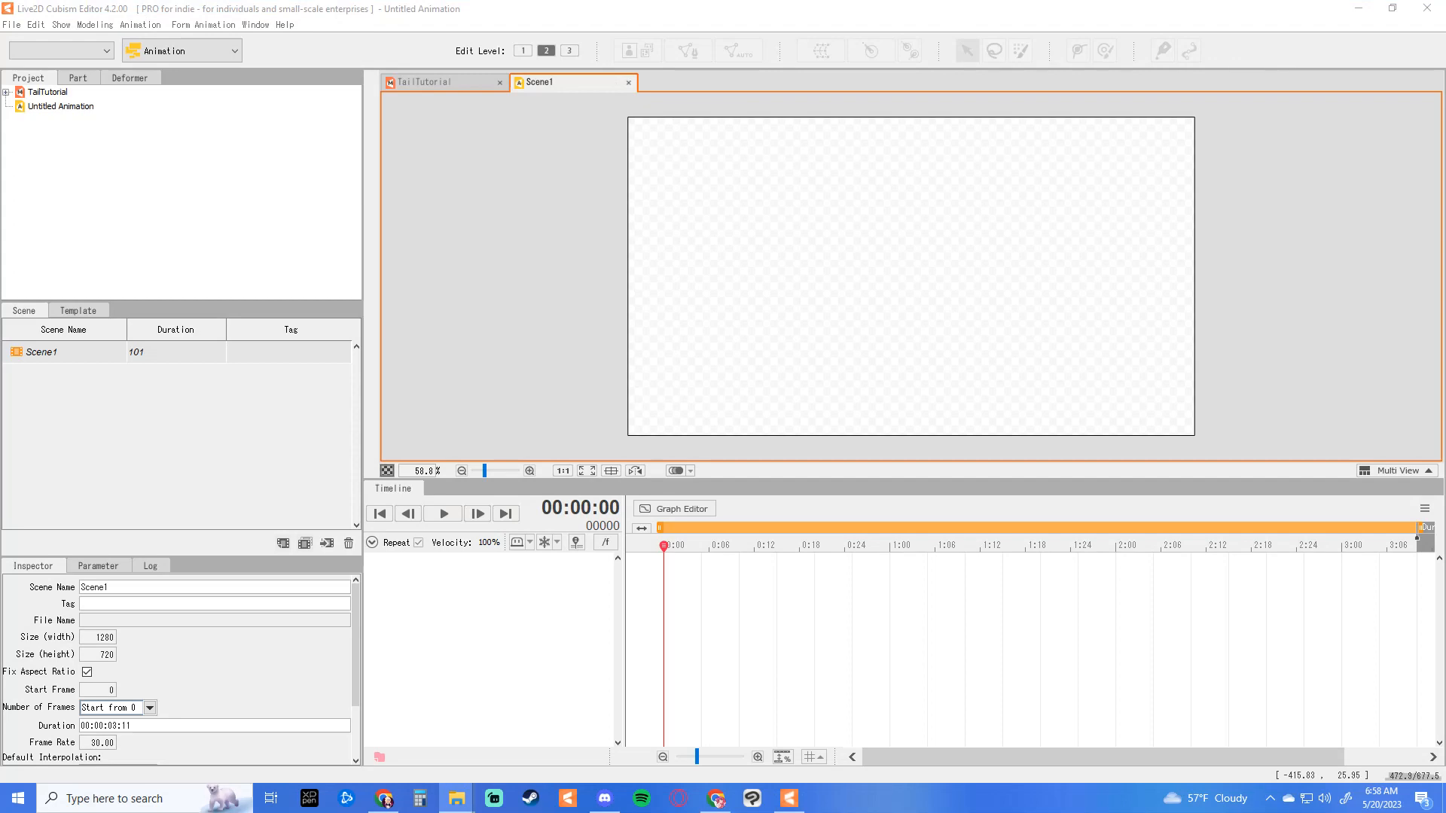
{"action": "left_click_drag", "start_coordinate": [0, 167], "coordinate": [779, 61]}
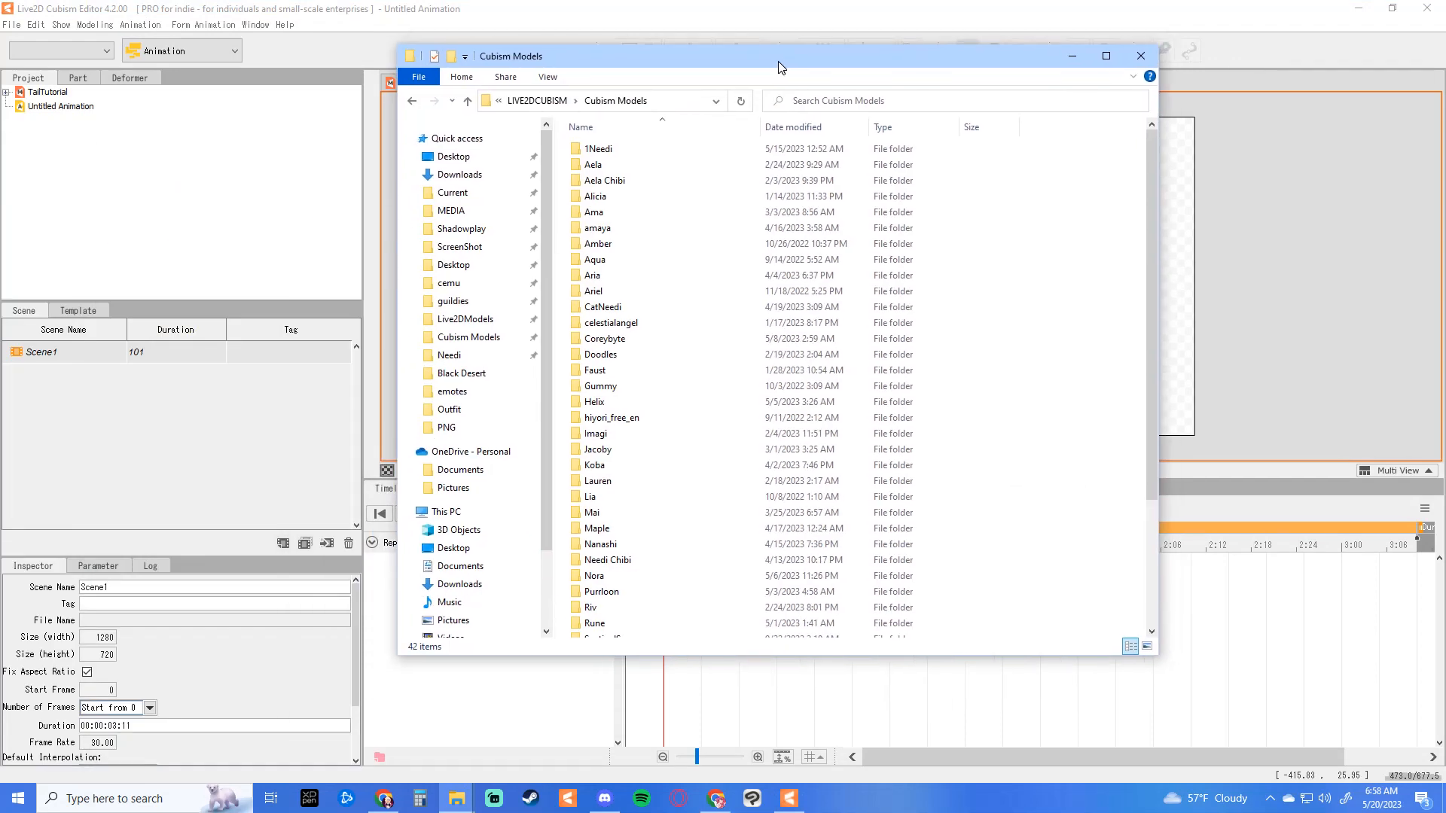
{"action": "scroll", "coordinate": [720, 482], "scroll_direction": "down", "scroll_amount": 4}
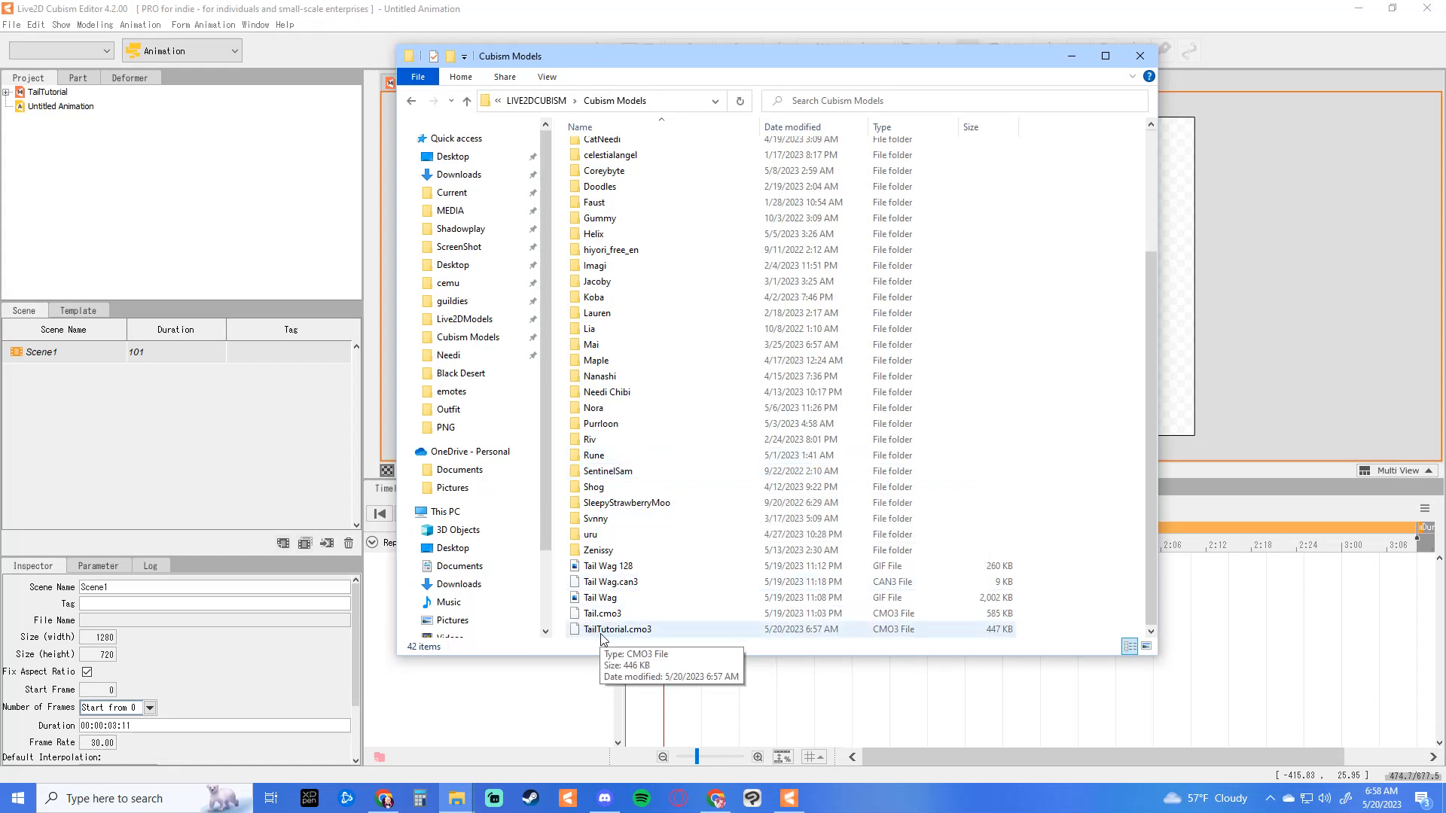
{"action": "left_click_drag", "start_coordinate": [818, 65], "coordinate": [521, 57]}
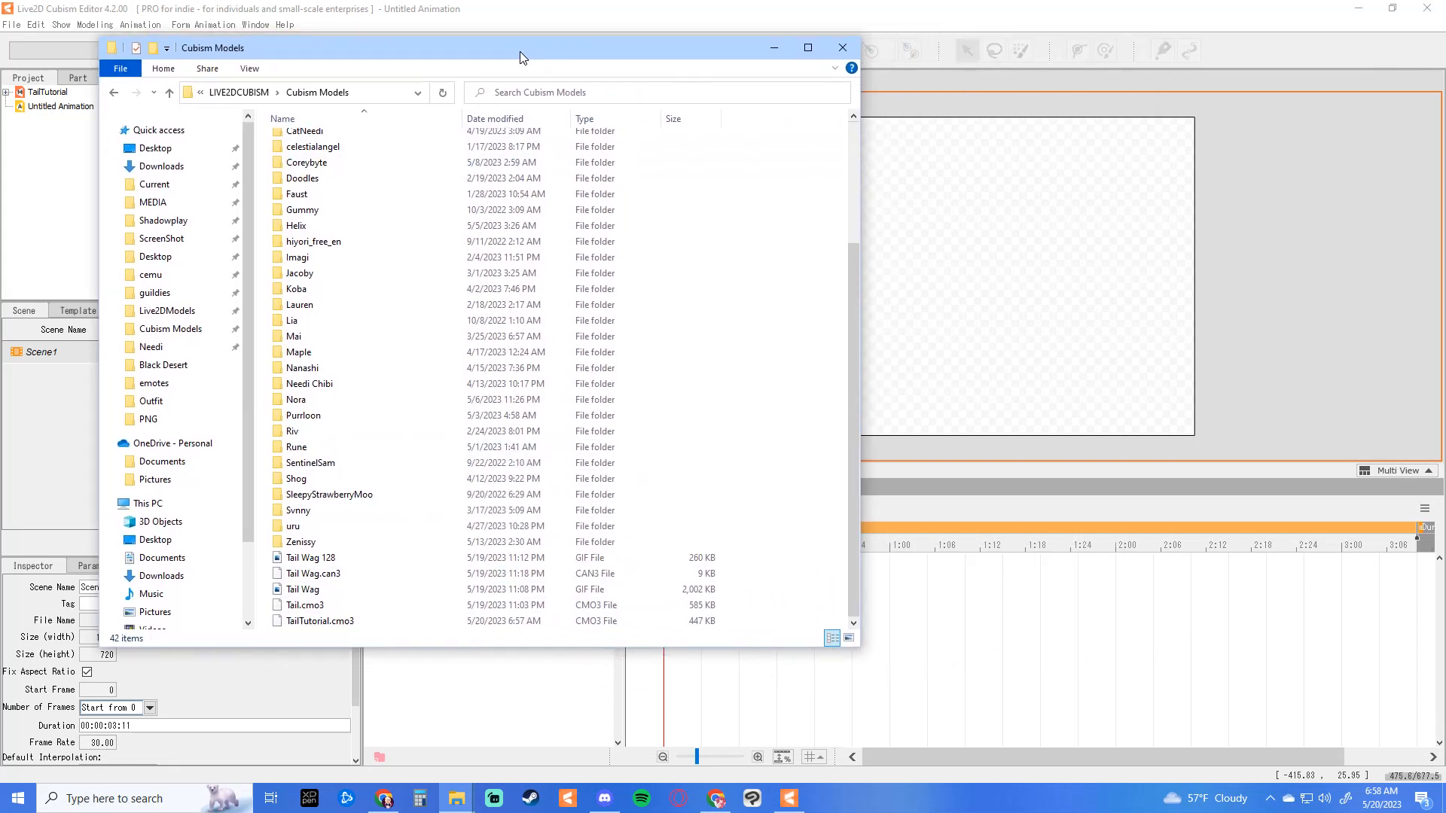
{"action": "left_click_drag", "start_coordinate": [308, 622], "coordinate": [1055, 331]}
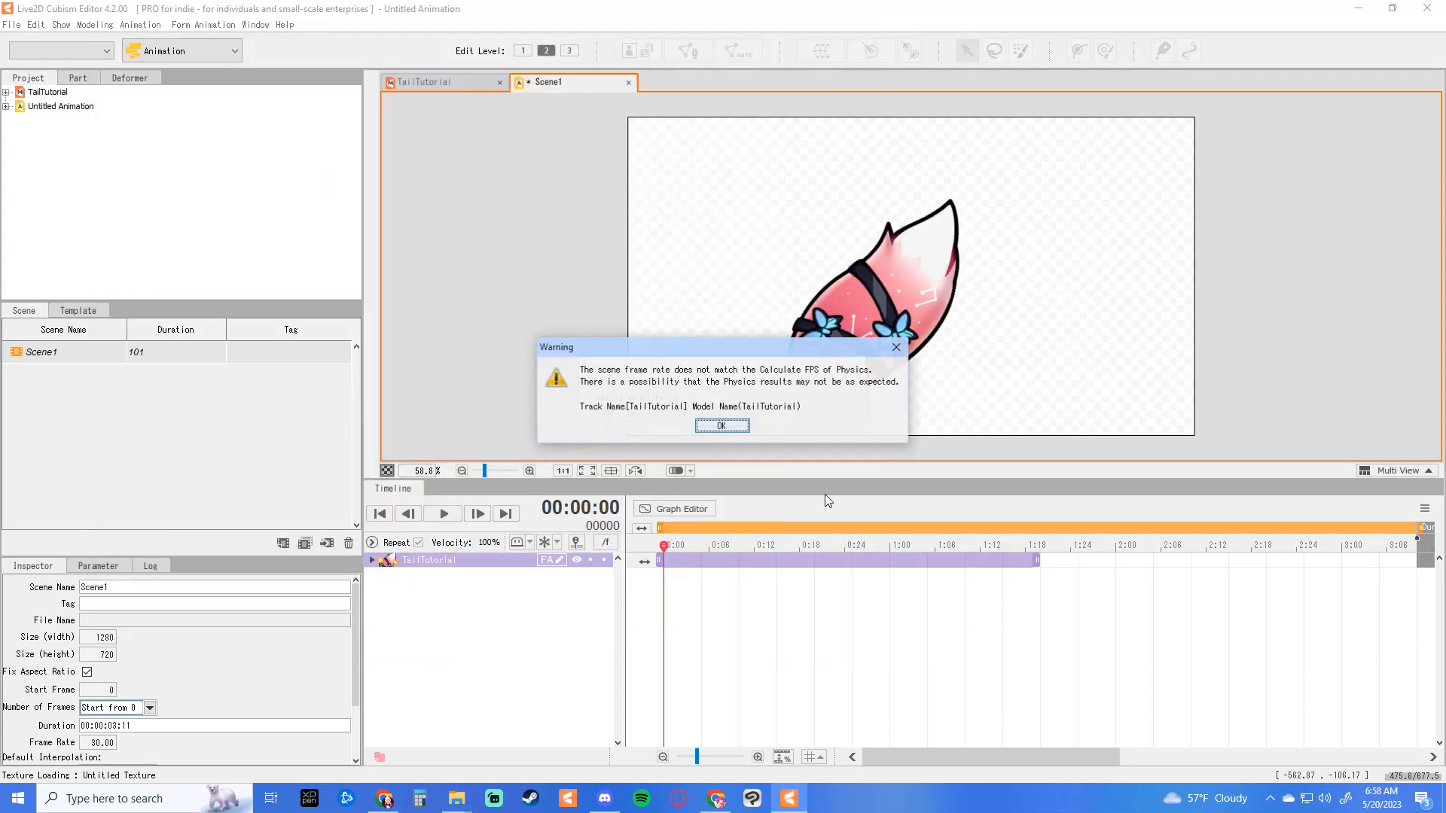
{"action": "left_click", "coordinate": [721, 426]}
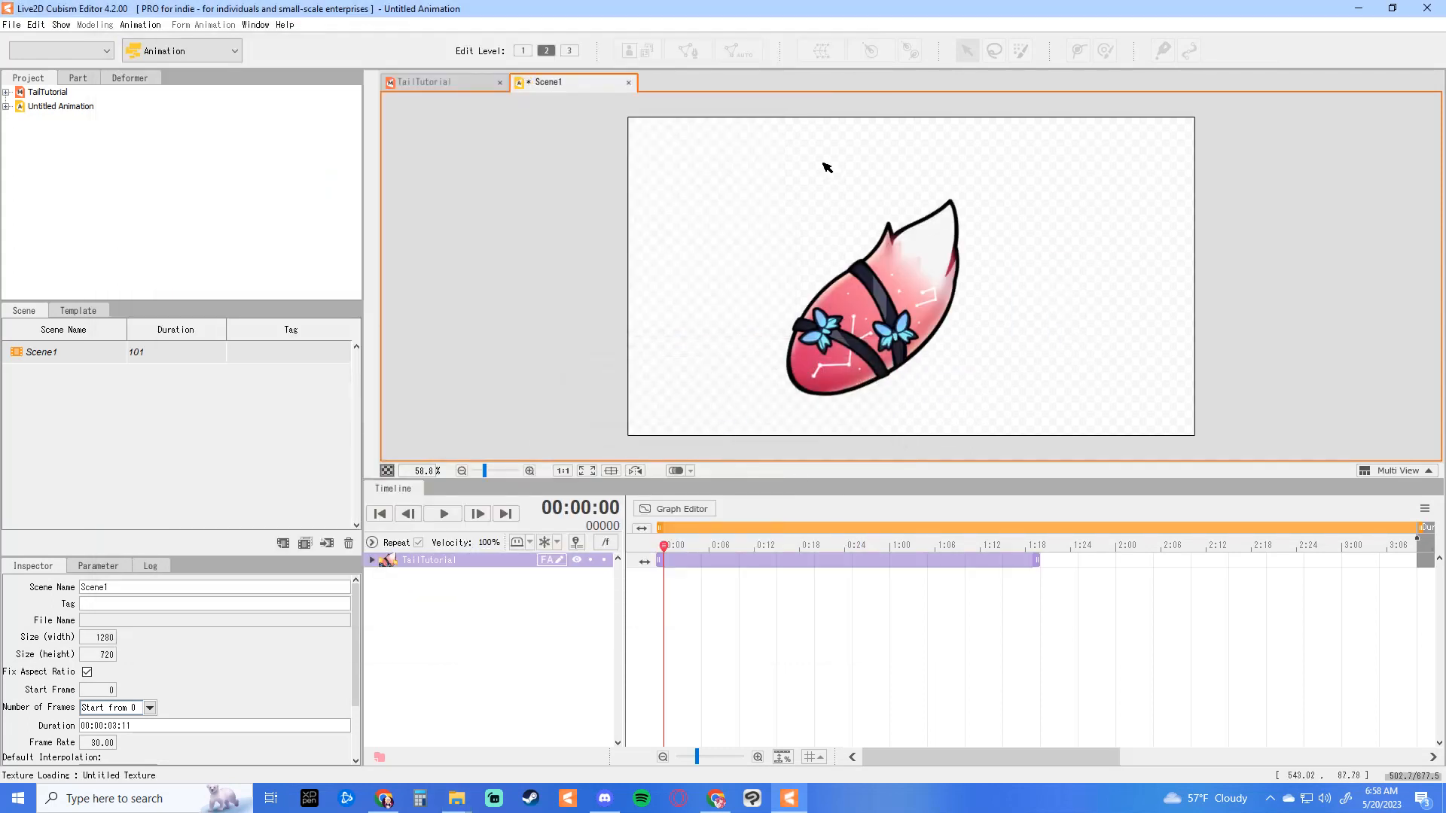
Step: Resize the scene to 500 × 500 with Fix Aspect Ratio off and move the tail back onto the canvas's lower-left area
{"action": "left_click", "coordinate": [87, 674]}
{"action": "double_click", "coordinate": [105, 638]}
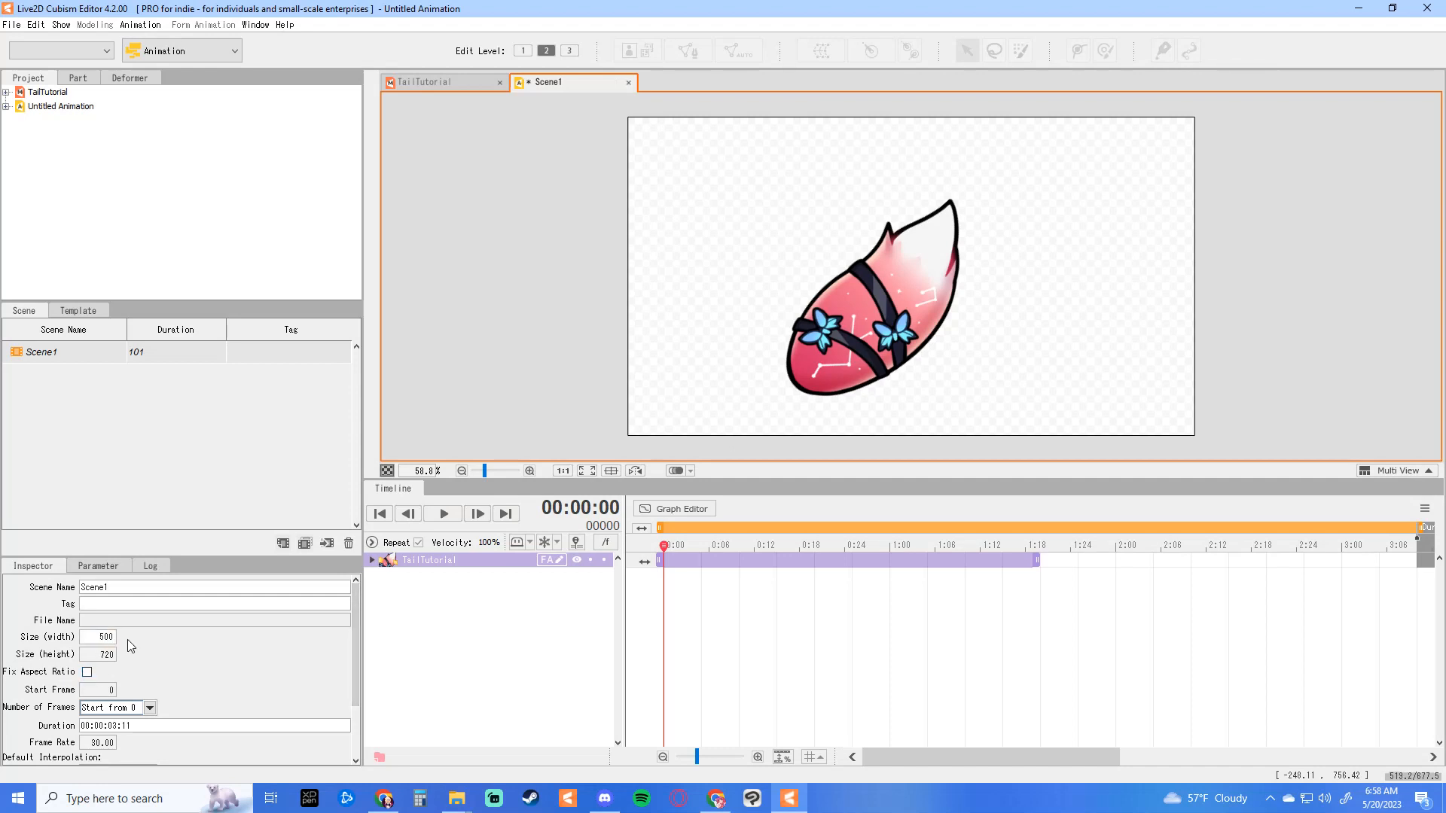
{"action": "double_click", "coordinate": [105, 654]}
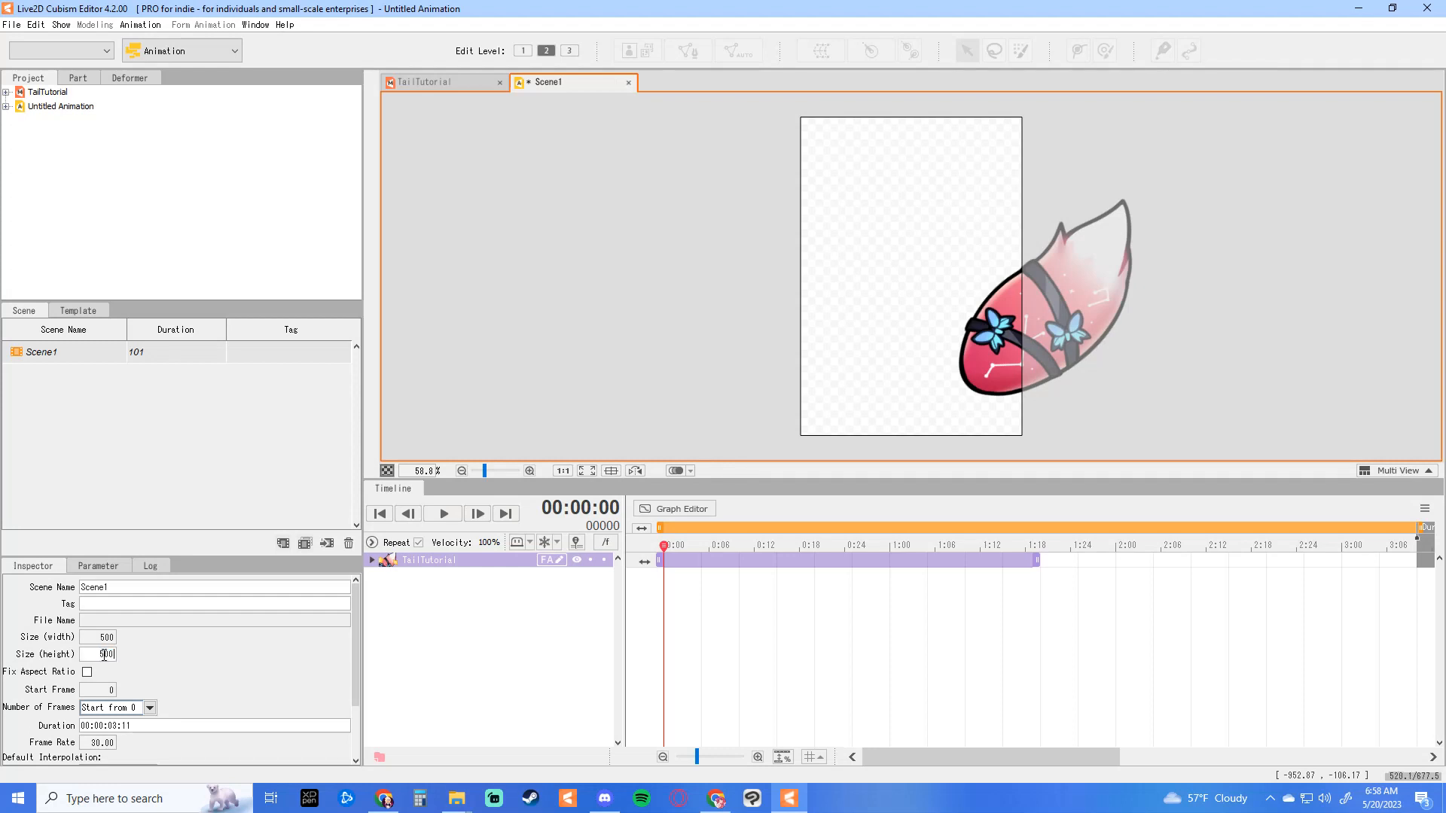
{"action": "type", "text": "500"}
{"action": "key", "text": "Return"}
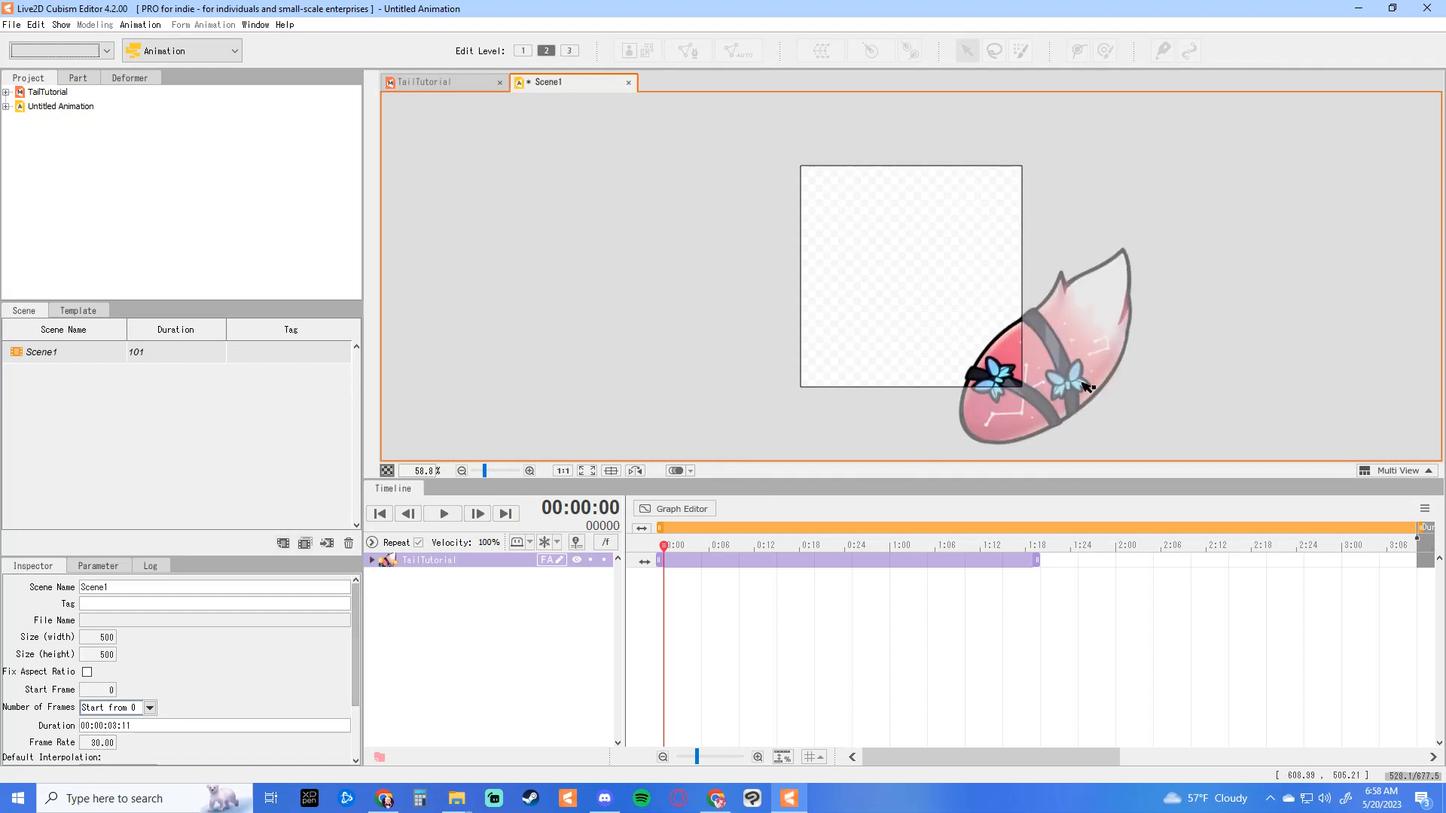
{"action": "left_click", "coordinate": [1107, 310]}
{"action": "left_click_drag", "start_coordinate": [1084, 326], "coordinate": [913, 281]}
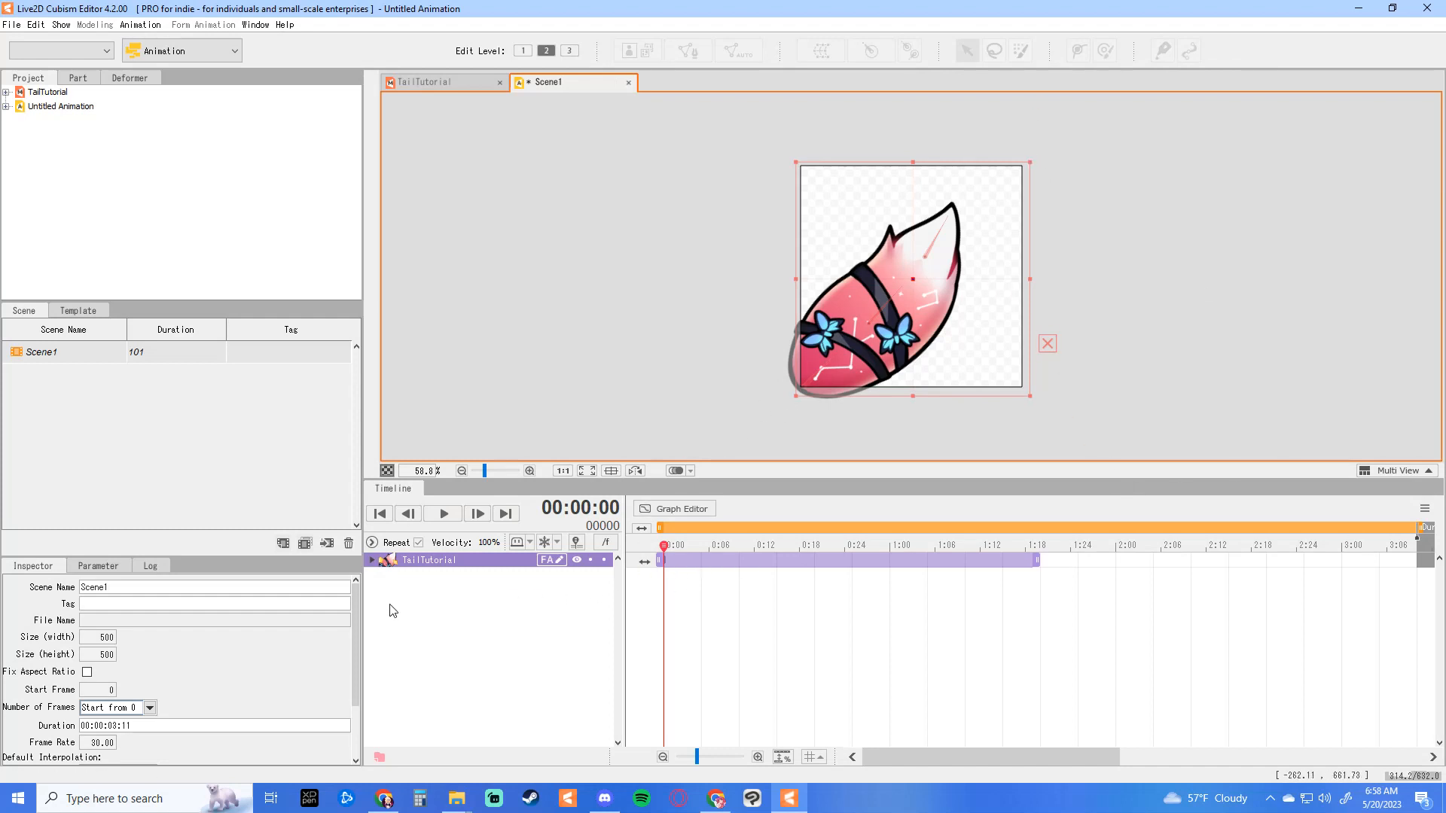
Step: Rename the scene as Tail Tutorial and shorten the model track and scene duration to 31 frames
{"action": "double_click", "coordinate": [123, 588]}
{"action": "type", "text": "Tail Tutorial"}
{"action": "left_click_drag", "start_coordinate": [1037, 563], "coordinate": [896, 564]}
{"action": "left_click_drag", "start_coordinate": [1420, 533], "coordinate": [892, 525]}
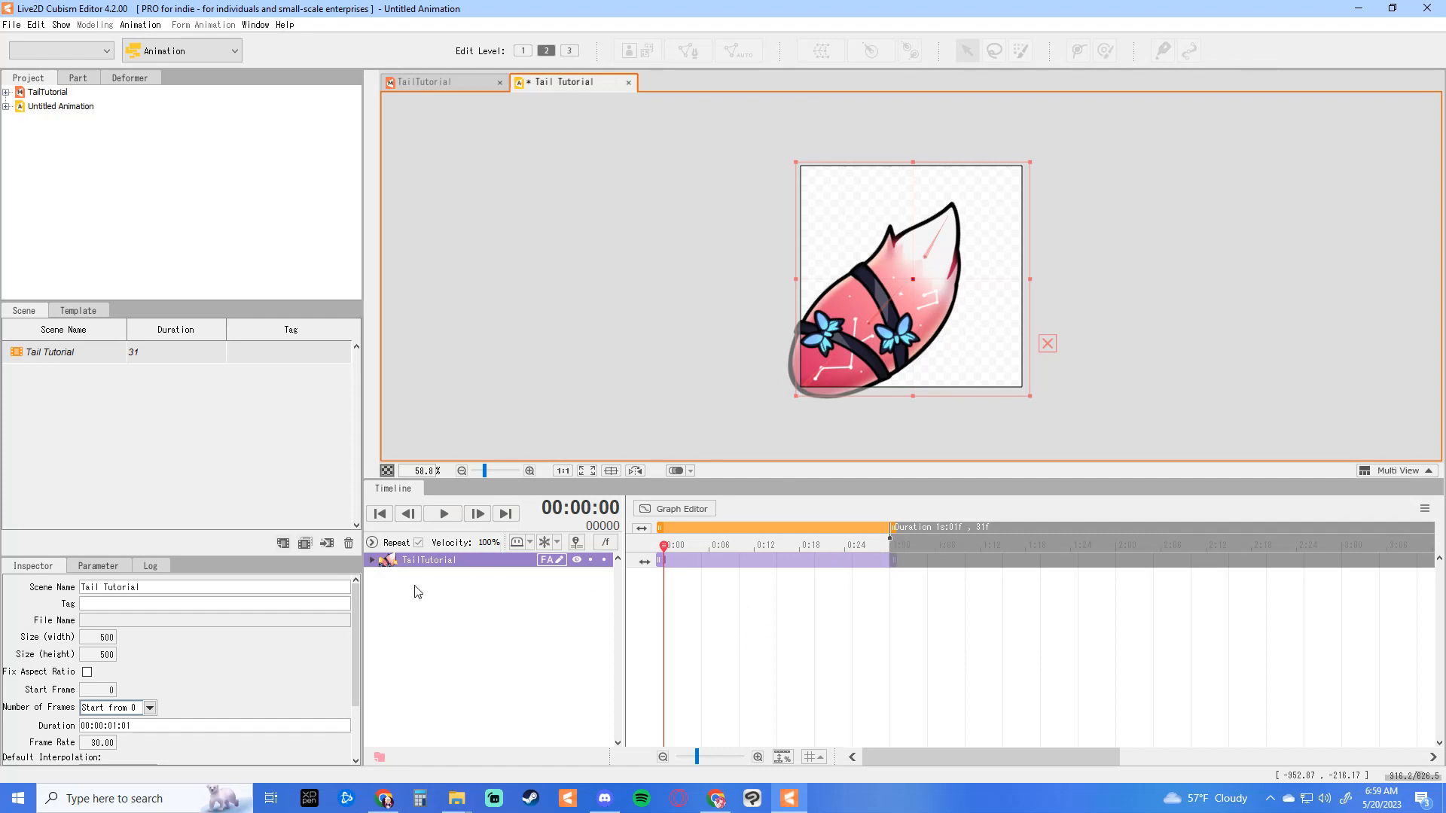
Step: Reveal the model's Tail parameter track and key it at 0 on frame 0 and 1.0 on frame 5
{"action": "left_click", "coordinate": [372, 561]}
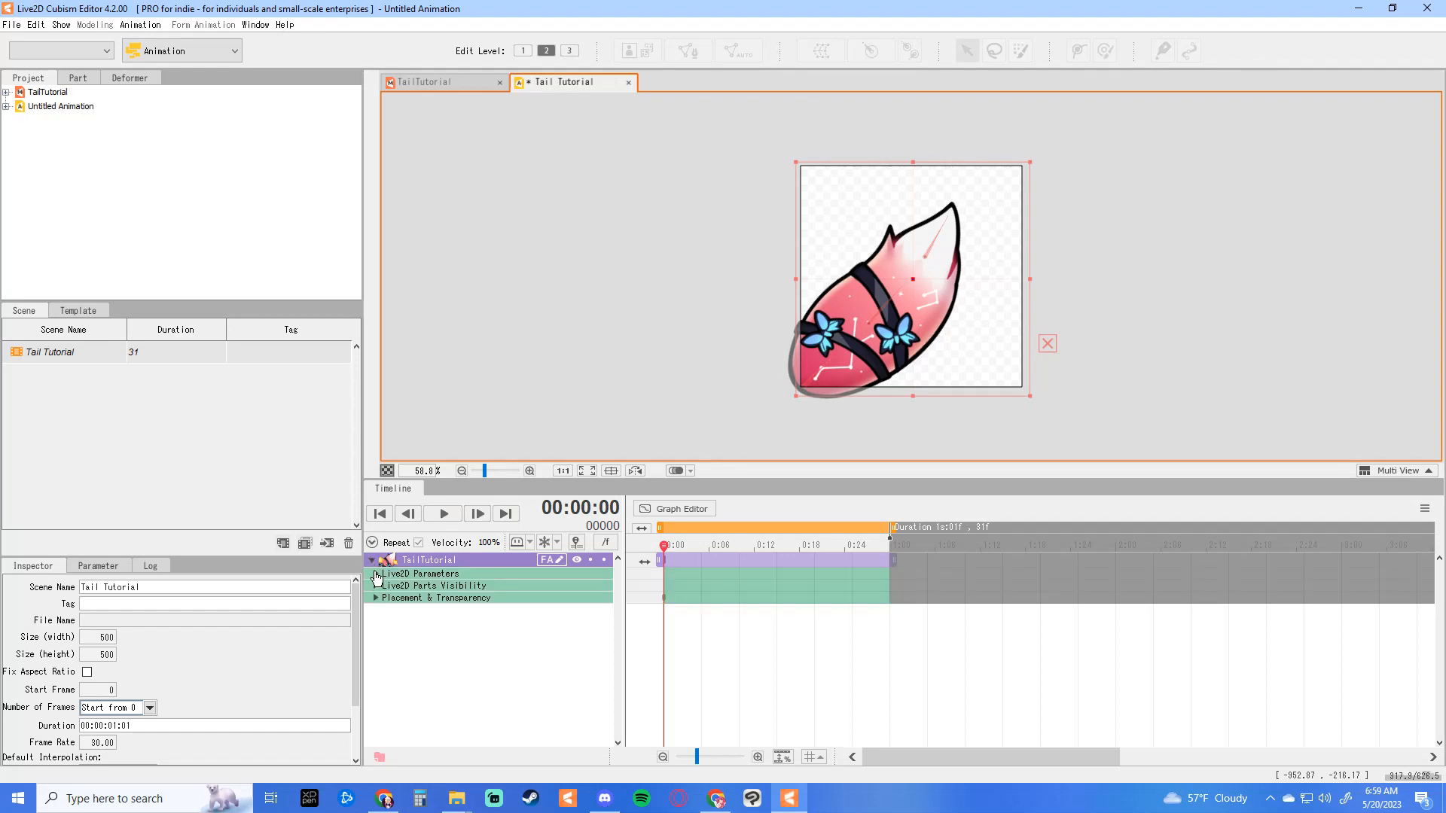
{"action": "left_click", "coordinate": [376, 575]}
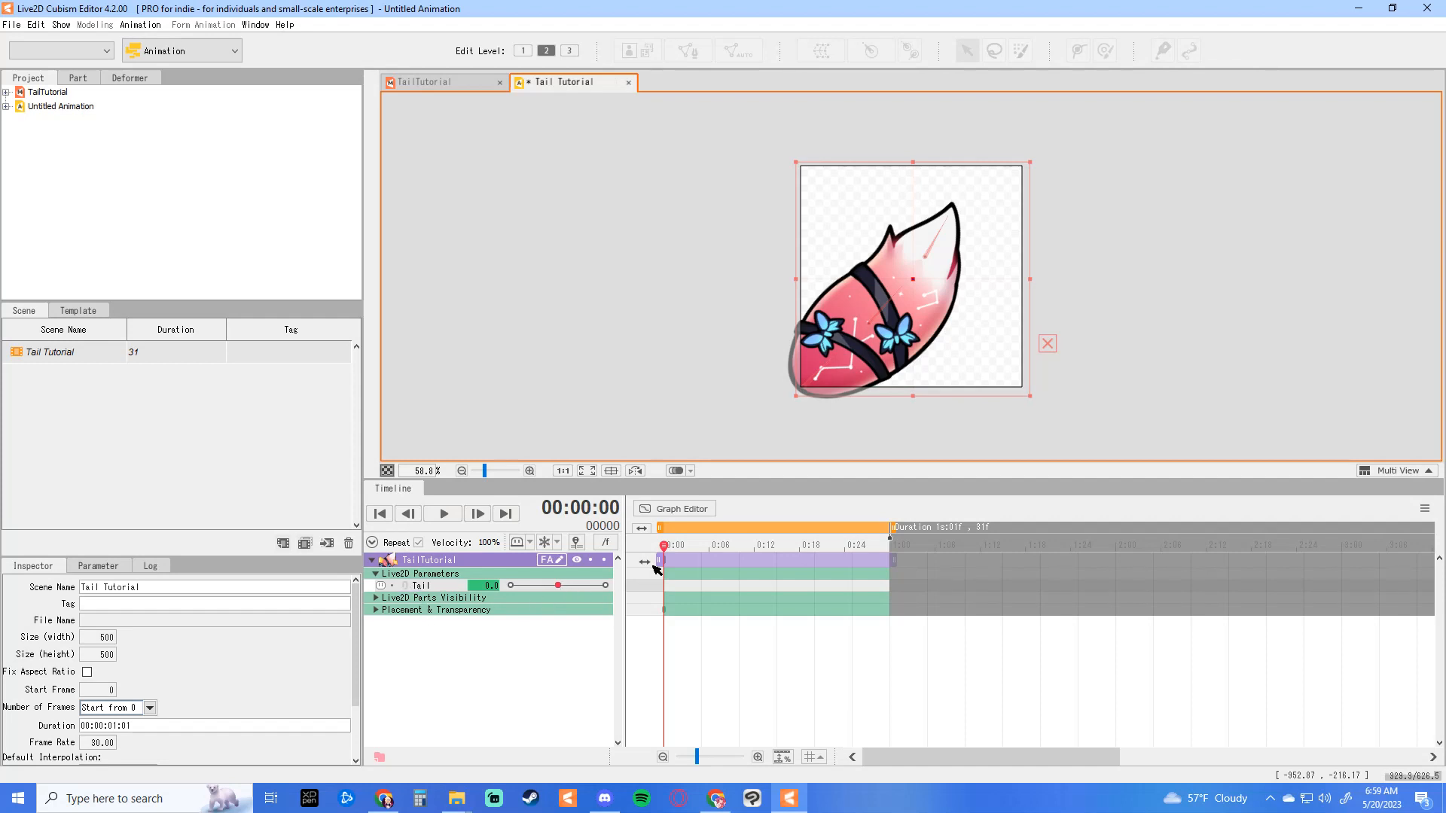
{"action": "mouse_move", "coordinate": [666, 550]}
{"action": "left_mouse_down"}
{"action": "mouse_move", "coordinate": [866, 553]}
{"action": "mouse_move", "coordinate": [666, 555]}
{"action": "left_mouse_up"}
{"action": "left_click_drag", "start_coordinate": [667, 550], "coordinate": [703, 549]}
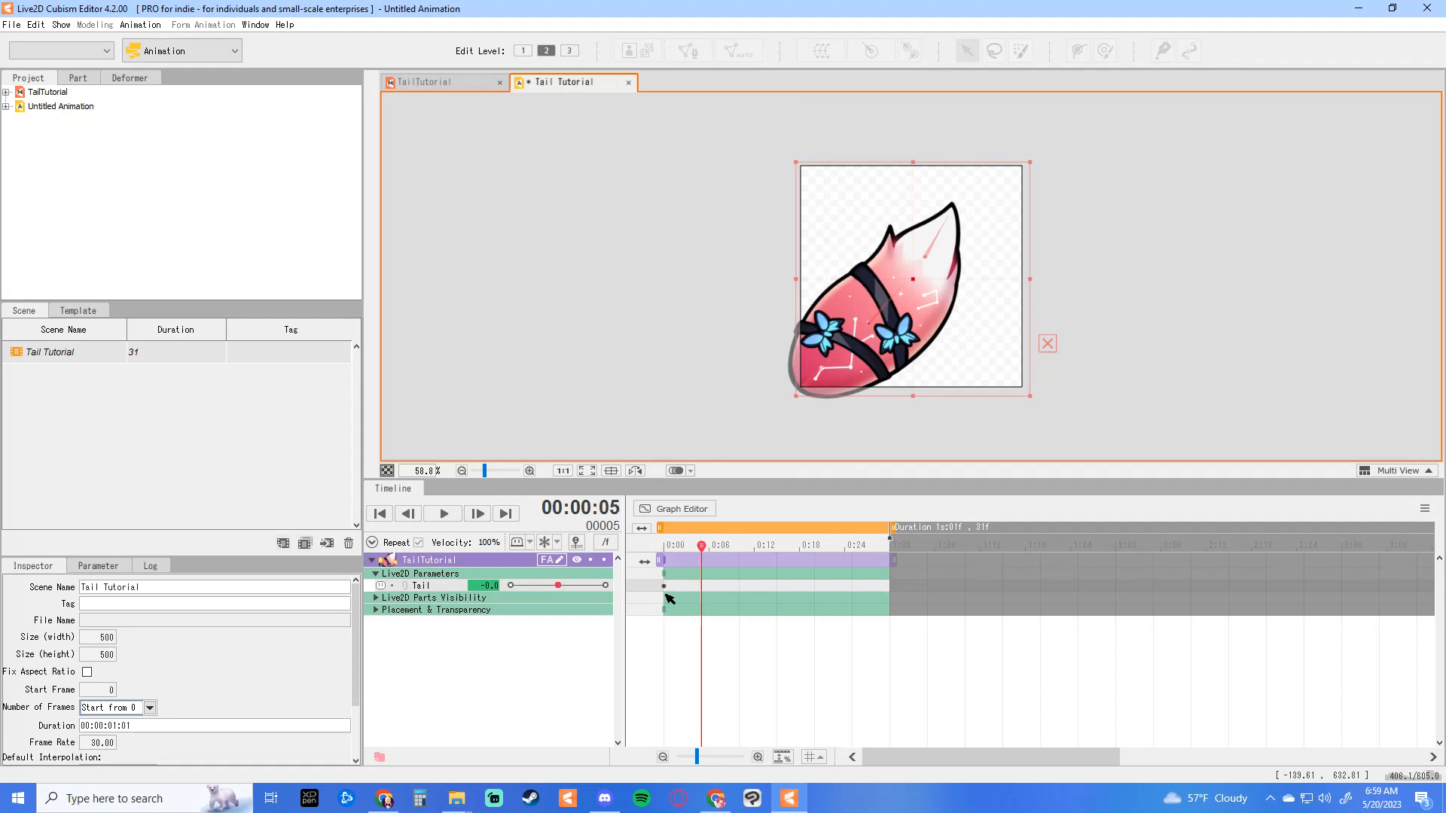
{"action": "left_click", "coordinate": [607, 585]}
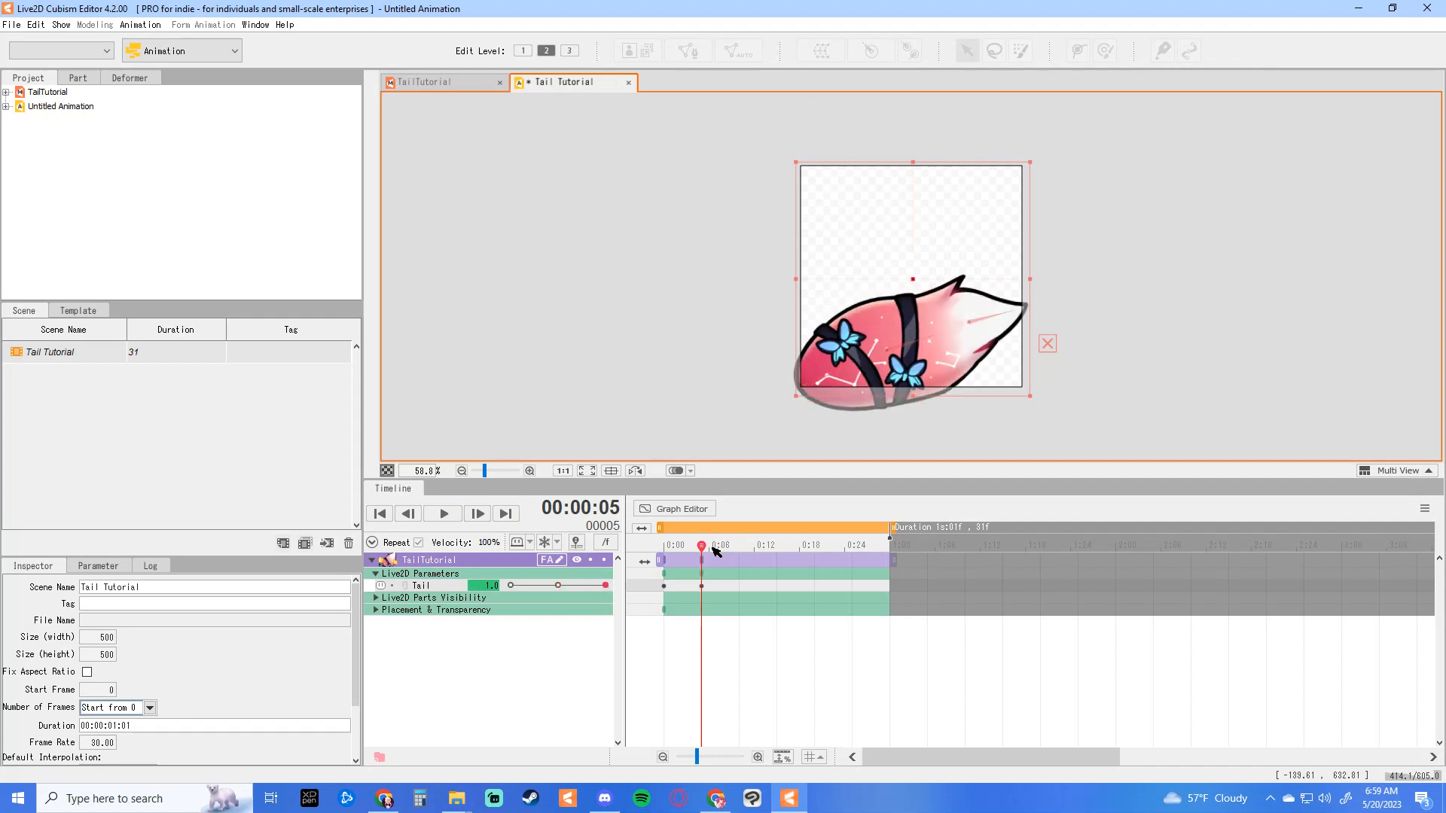
Step: Key the Tail parameter at 0.0 on frame 10, -1.0 on frame 15, and 0.1 on frame 20
{"action": "left_click_drag", "start_coordinate": [705, 552], "coordinate": [740, 552]}
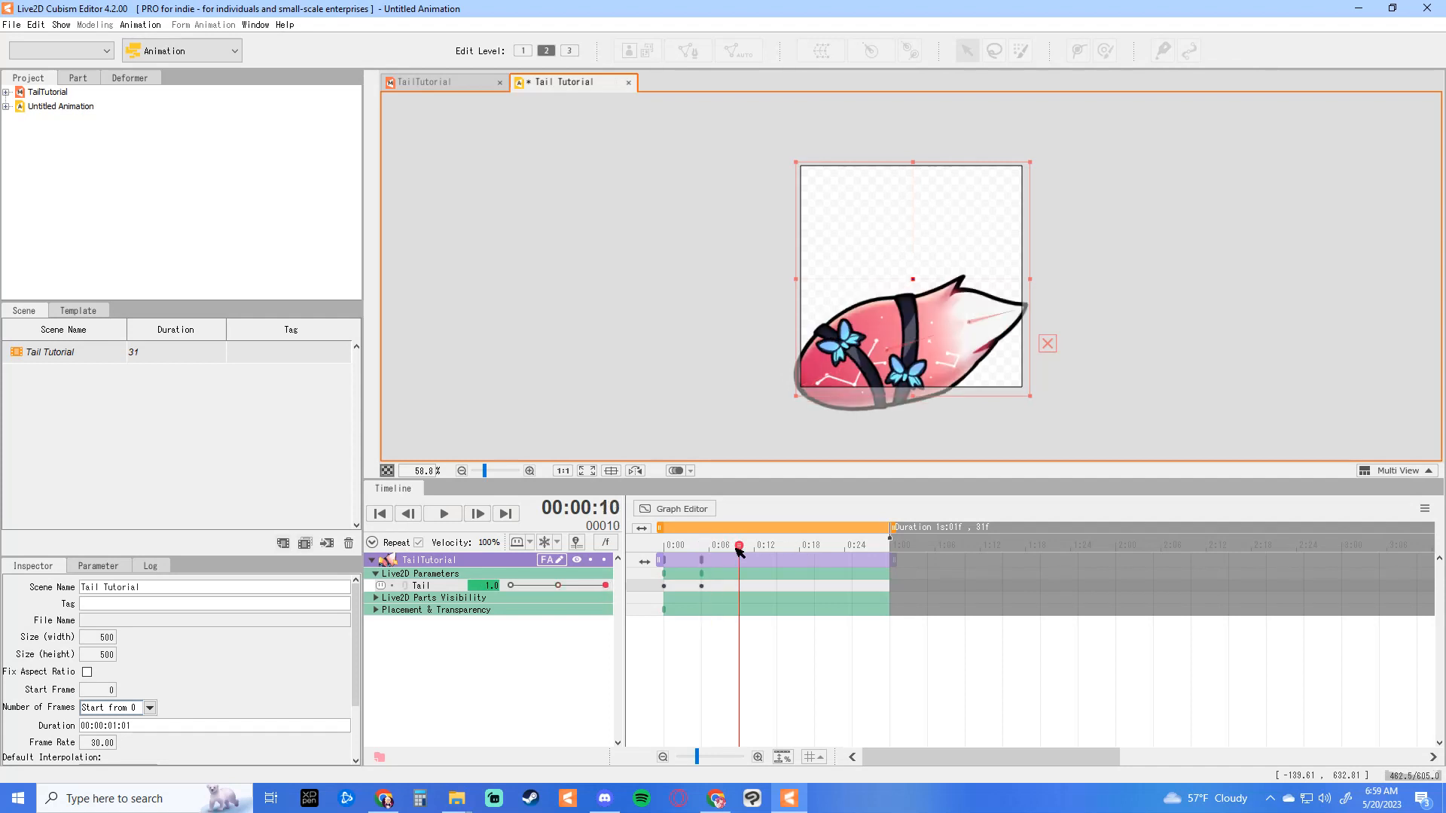
{"action": "left_click", "coordinate": [558, 586]}
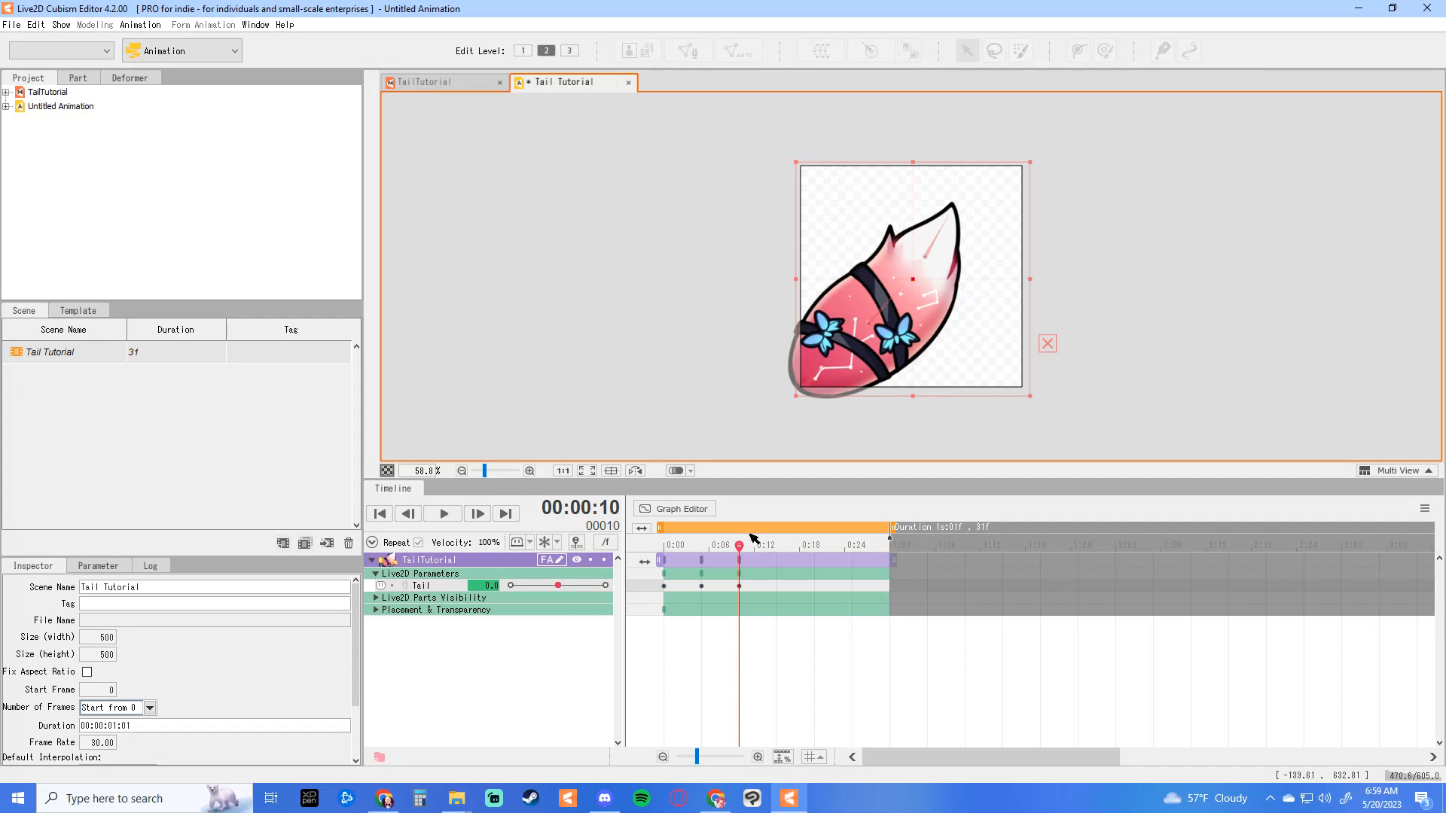
{"action": "left_click_drag", "start_coordinate": [739, 548], "coordinate": [814, 549]}
{"action": "left_click", "coordinate": [510, 586]}
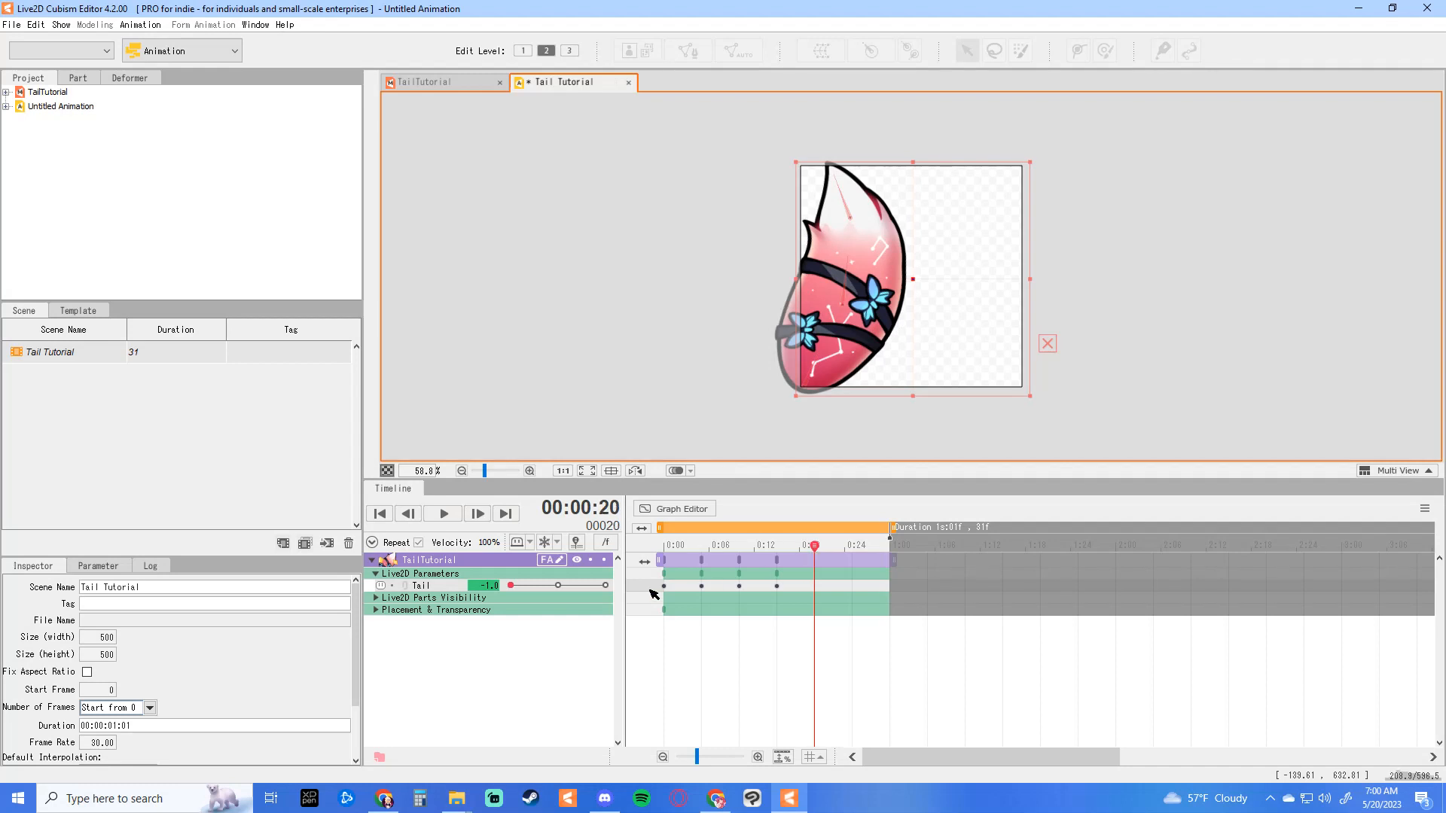
{"action": "left_click", "coordinate": [563, 587]}
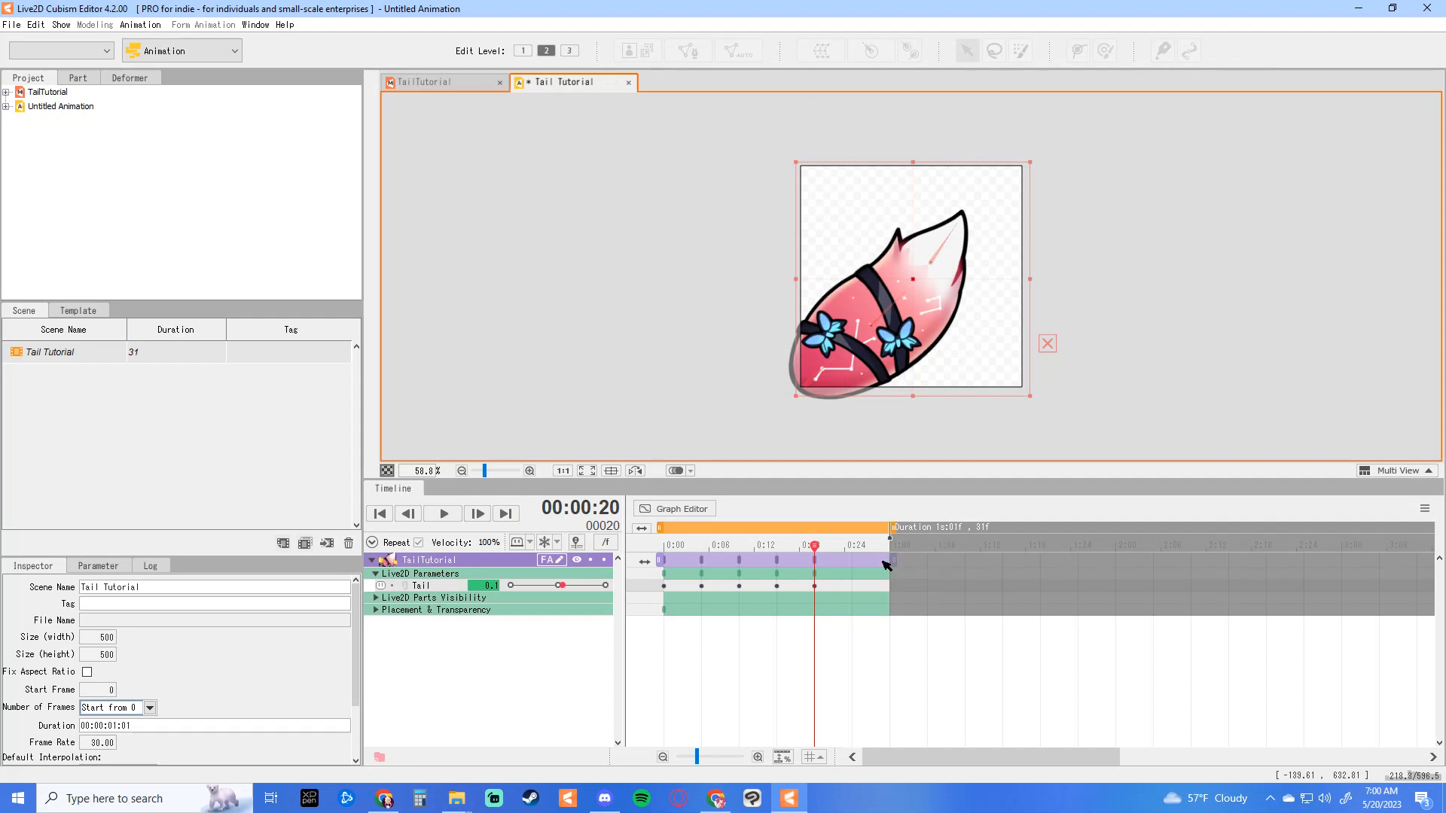
Step: Trim the scene duration and model track to 21 frames and play the tail wag
{"action": "left_click_drag", "start_coordinate": [891, 528], "coordinate": [814, 528]}
{"action": "left_click_drag", "start_coordinate": [893, 561], "coordinate": [818, 561]}
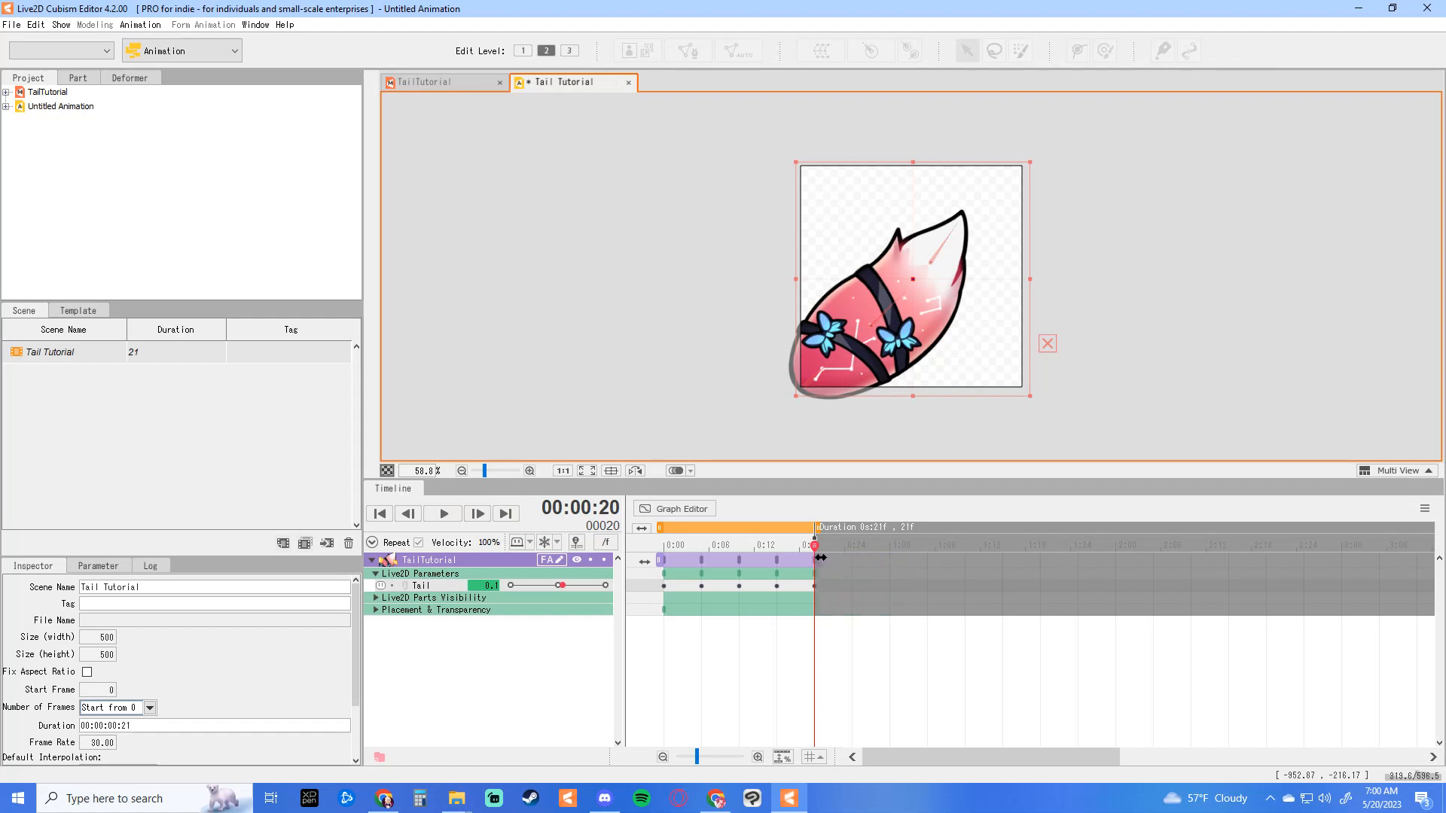
{"action": "left_click", "coordinate": [445, 516]}
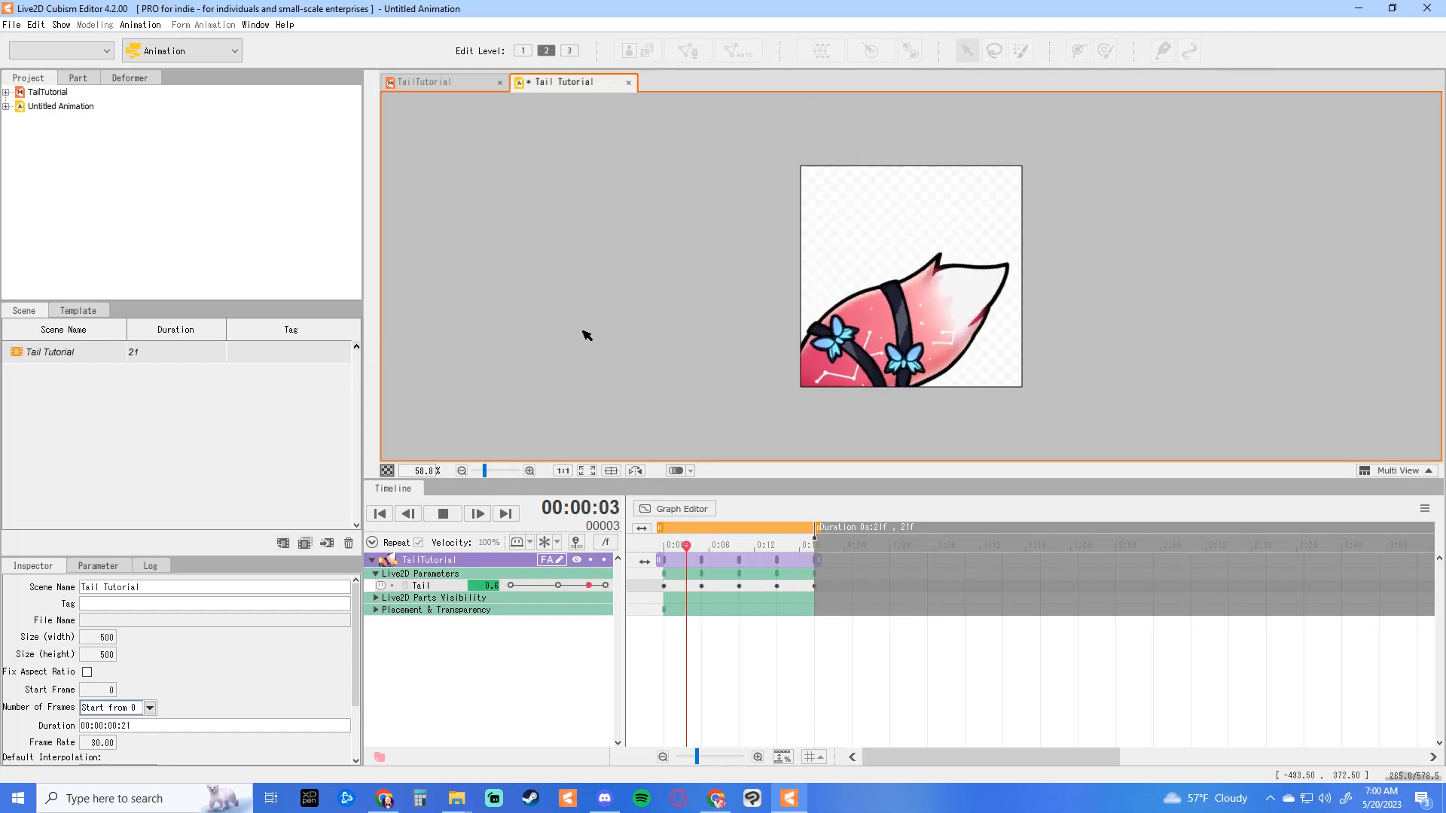
Step: Save the animation as tail tutorial.can3 in the Cubism Models folder and check the file there
{"action": "left_click", "coordinate": [12, 25]}
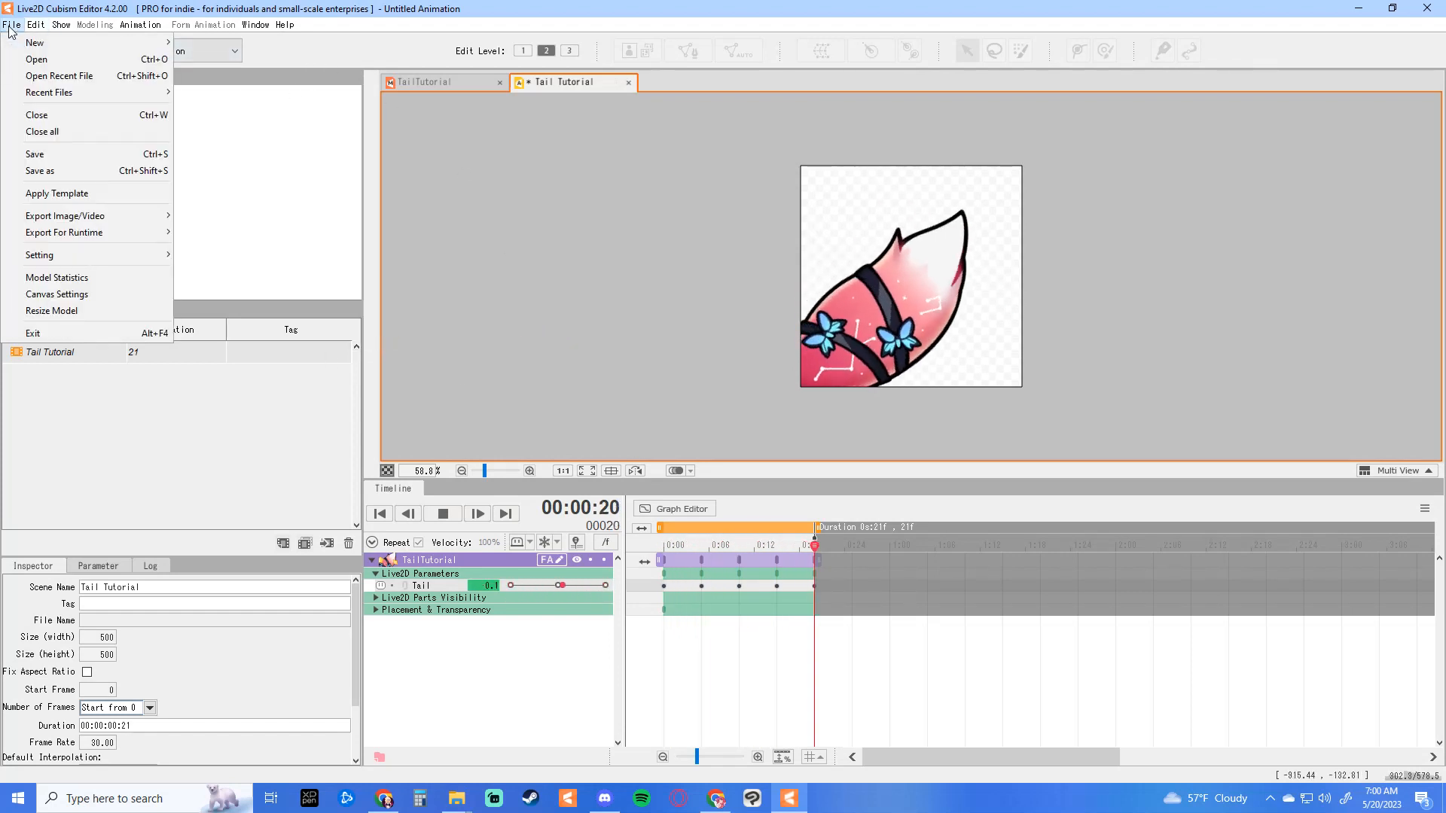
{"action": "left_click", "coordinate": [45, 170]}
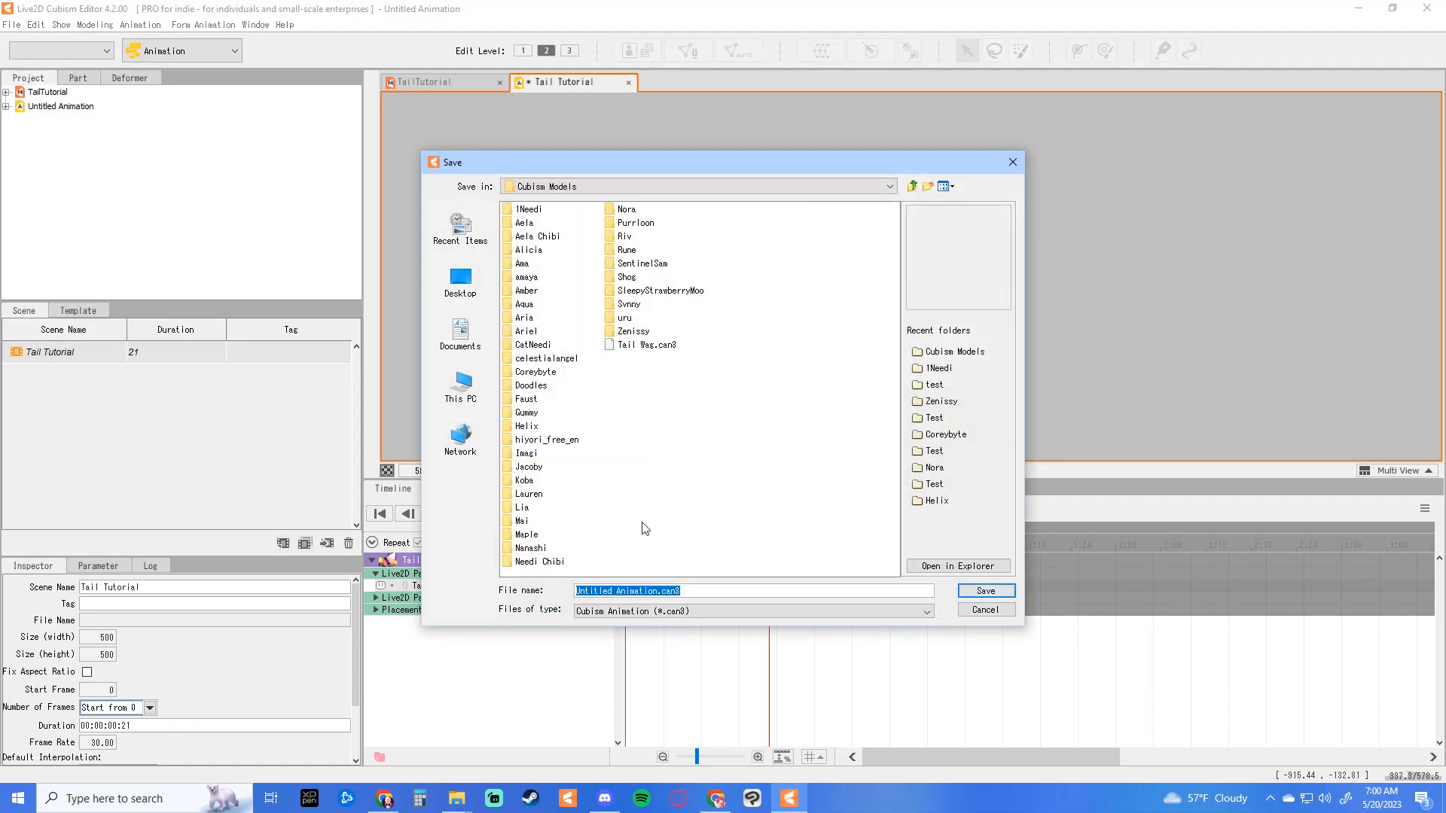
{"action": "left_click_drag", "start_coordinate": [659, 591], "coordinate": [549, 576]}
{"action": "type", "text": "tail tutorial"}
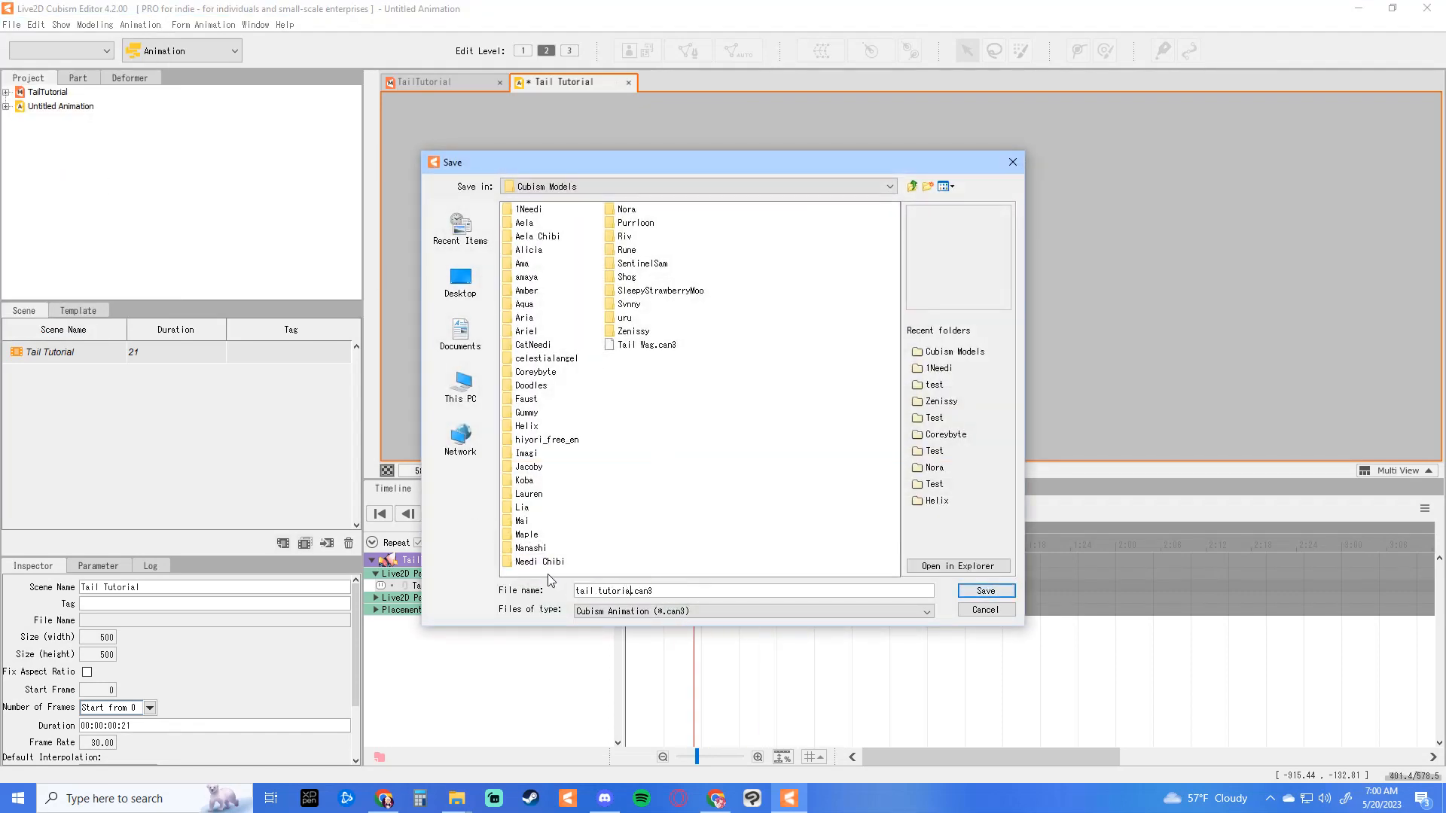
{"action": "left_click", "coordinate": [983, 591]}
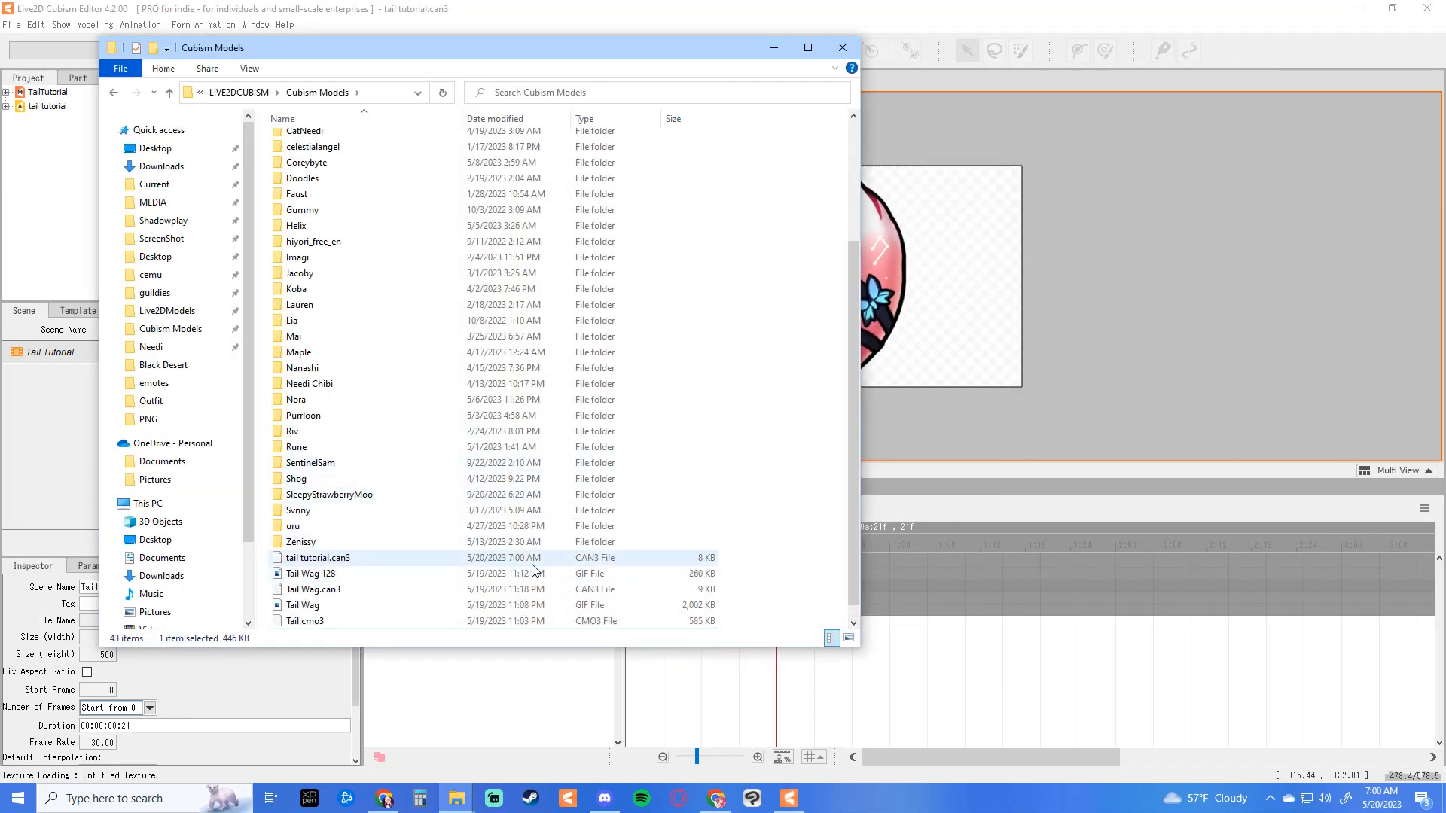
{"action": "scroll", "coordinate": [535, 571], "scroll_direction": "down", "scroll_amount": 1}
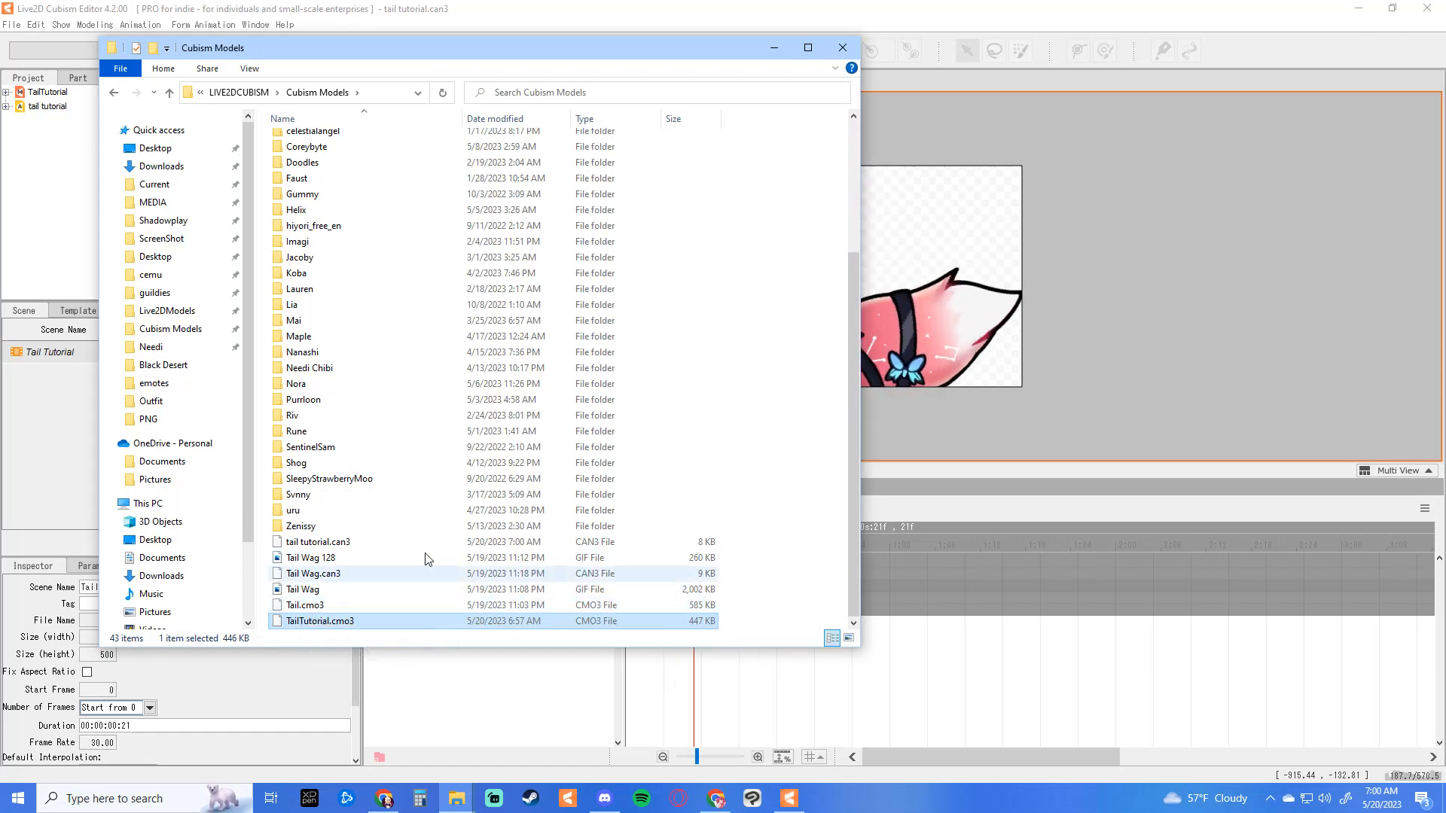
{"action": "left_click_drag", "start_coordinate": [654, 50], "coordinate": [0, 71]}
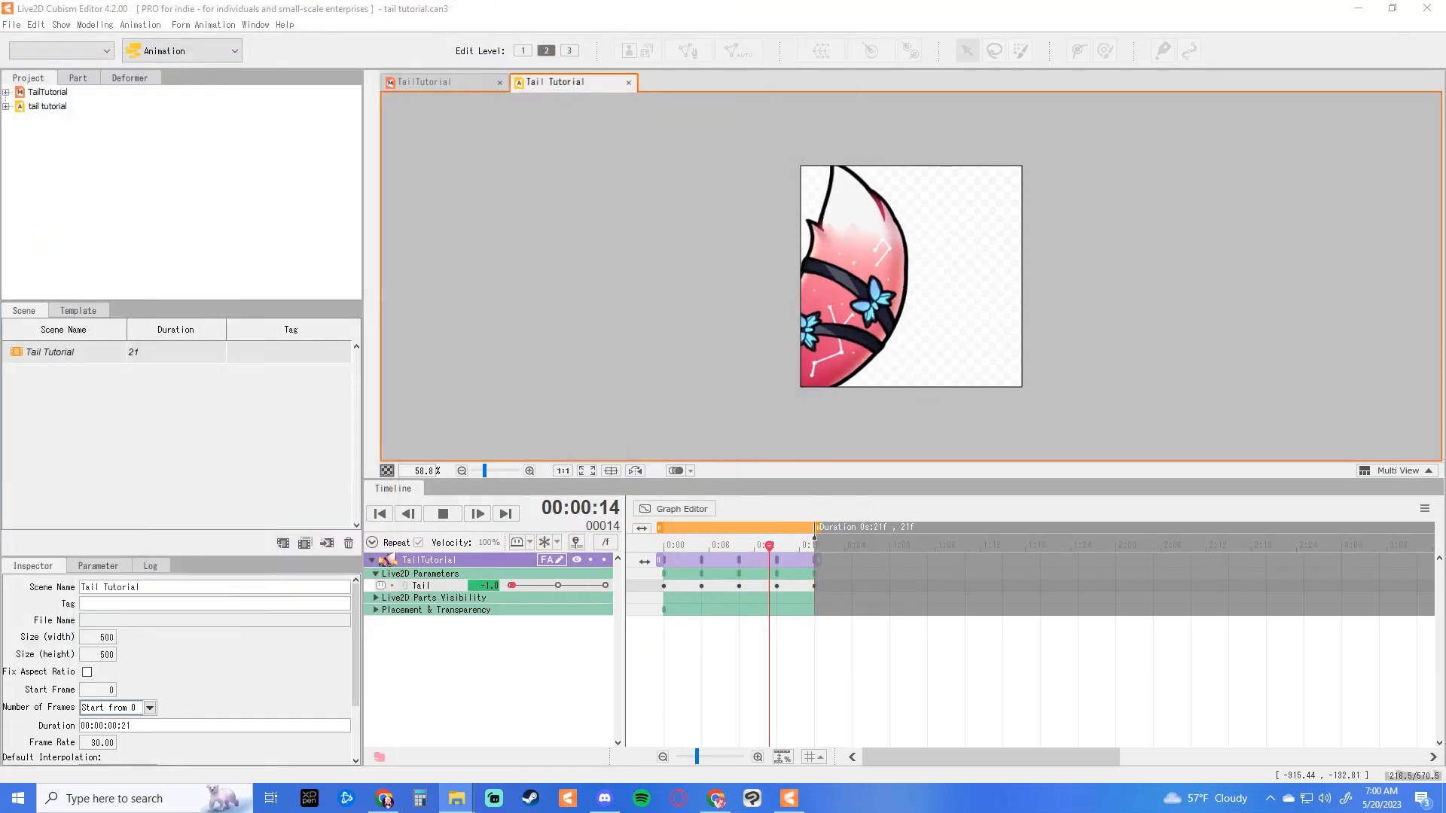
Step: Export the scene as a 112 × 112 GIF animation named Tail Tutorial.gif in the Cubism Models folder
{"action": "left_click", "coordinate": [14, 24]}
{"action": "mouse_move", "coordinate": [76, 223]}
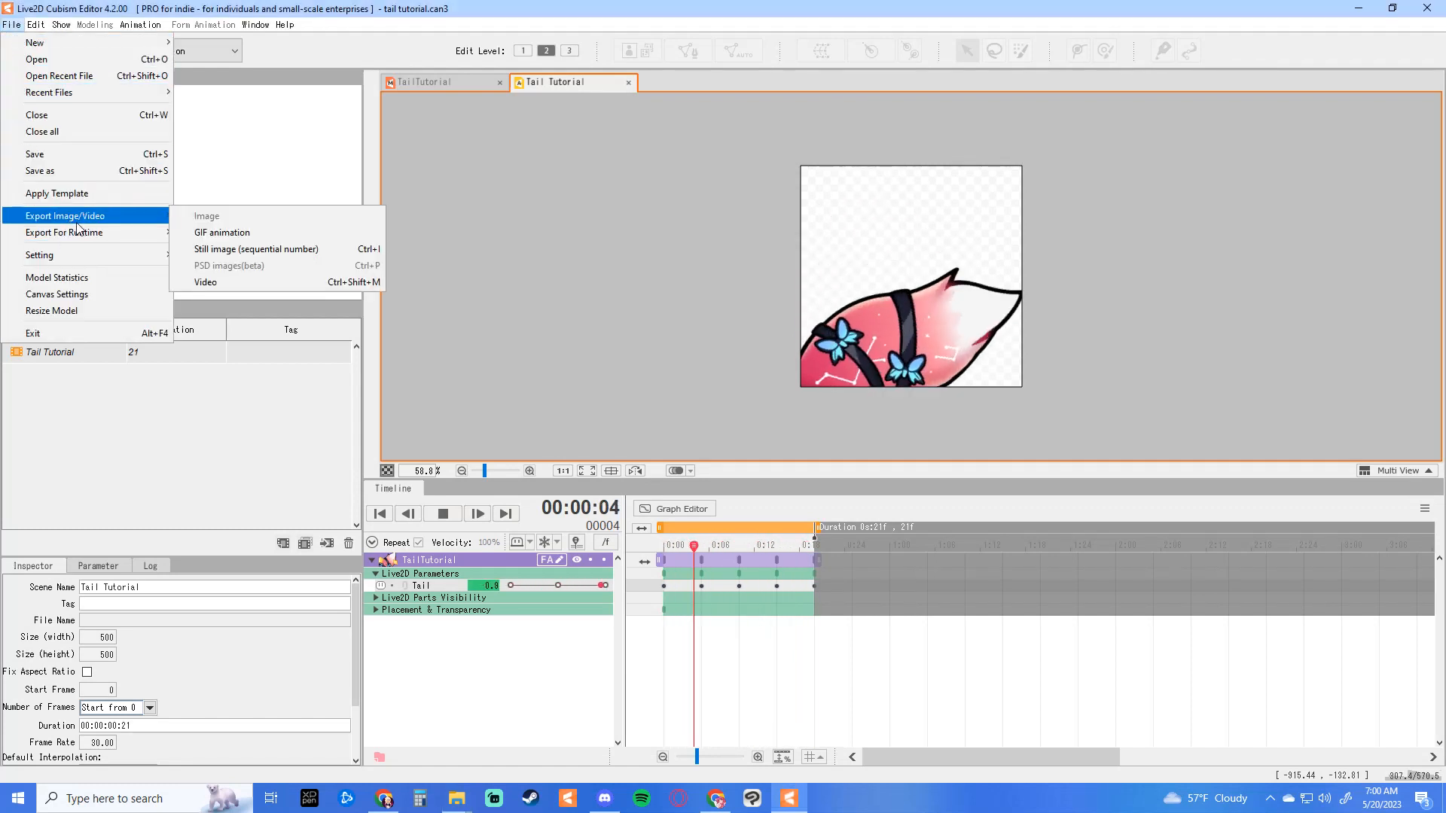
{"action": "left_click", "coordinate": [220, 233]}
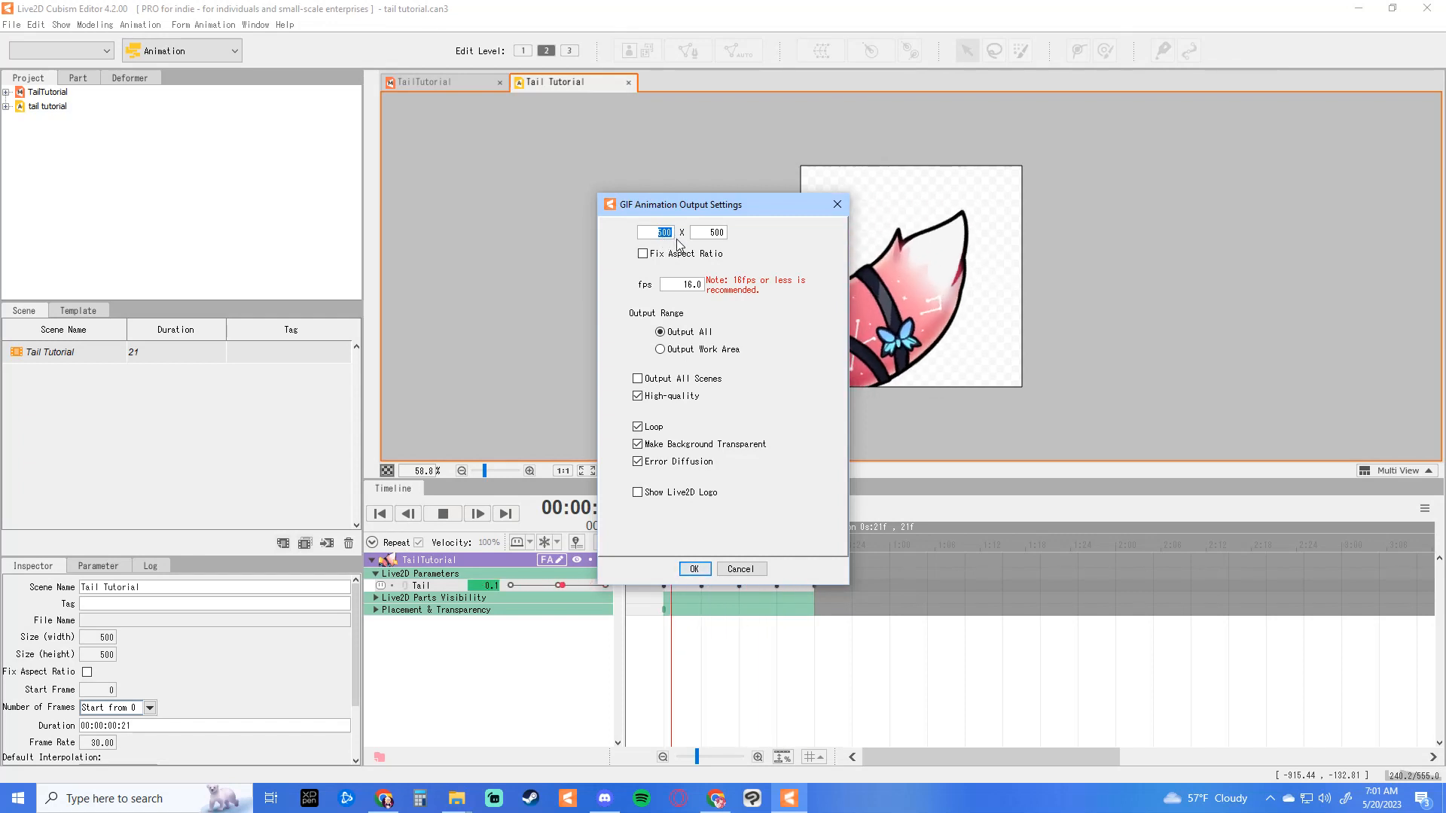
{"action": "left_click", "coordinate": [715, 254]}
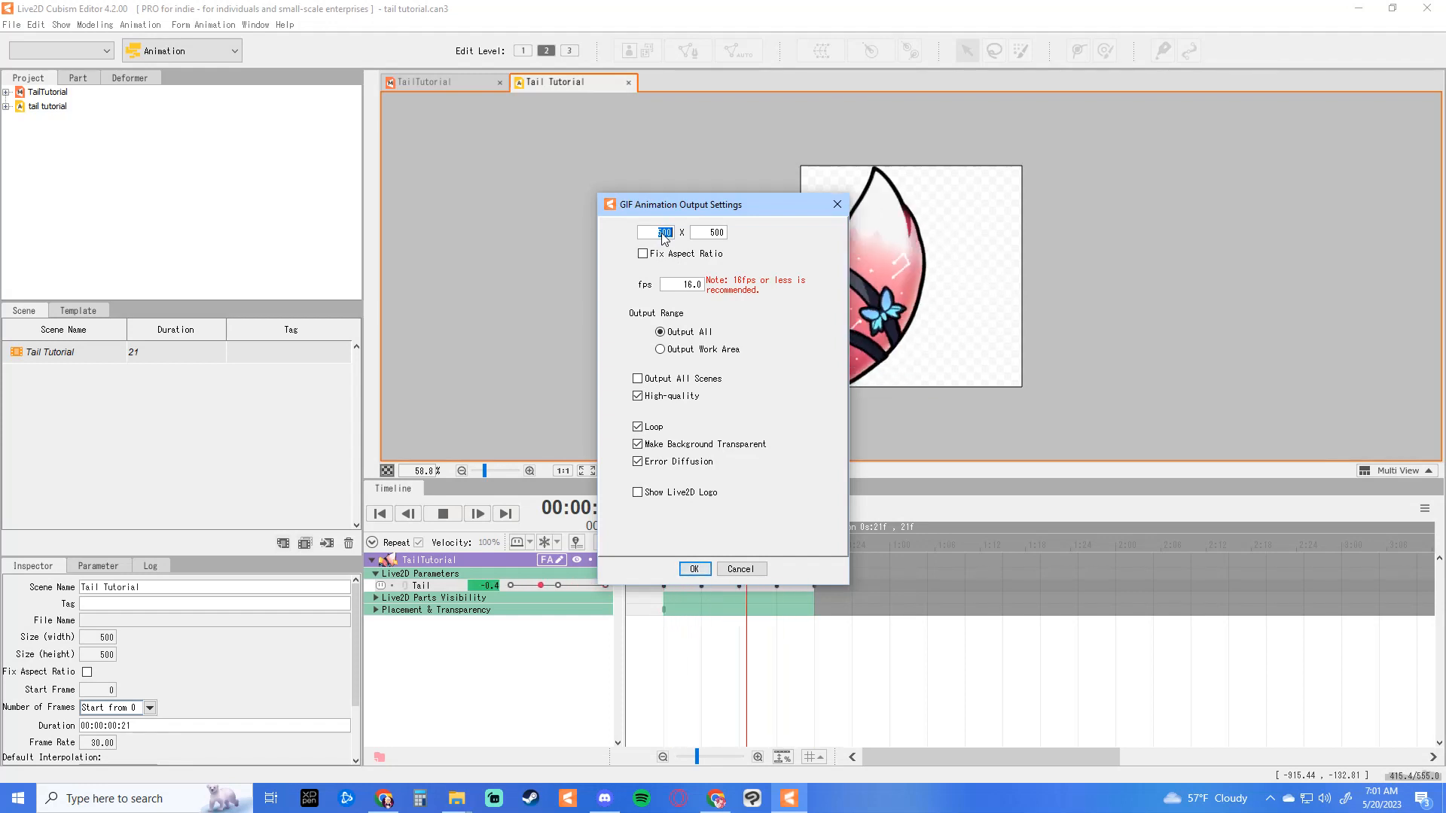
{"action": "type", "text": "112"}
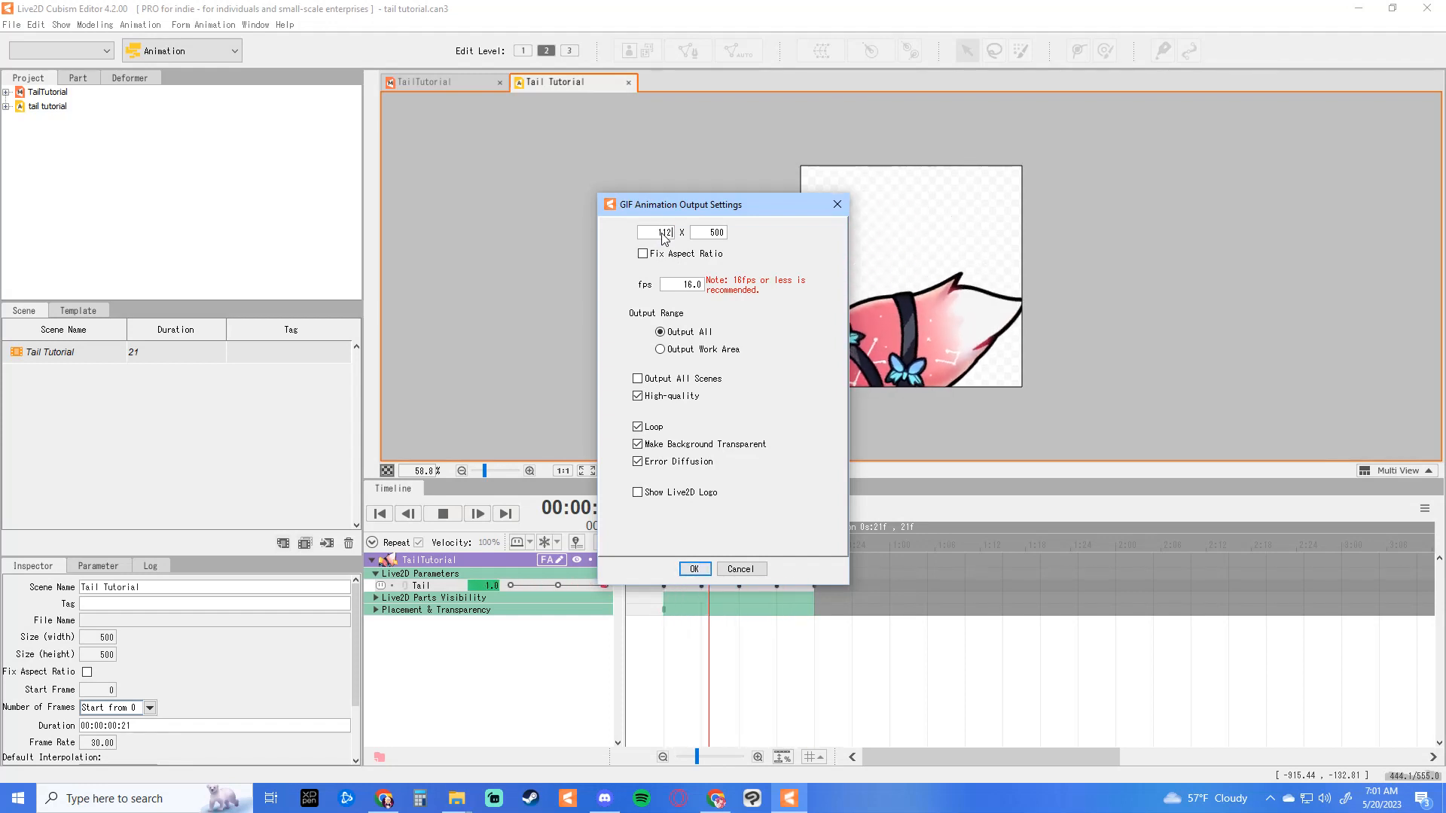
{"action": "type", "text": "112"}
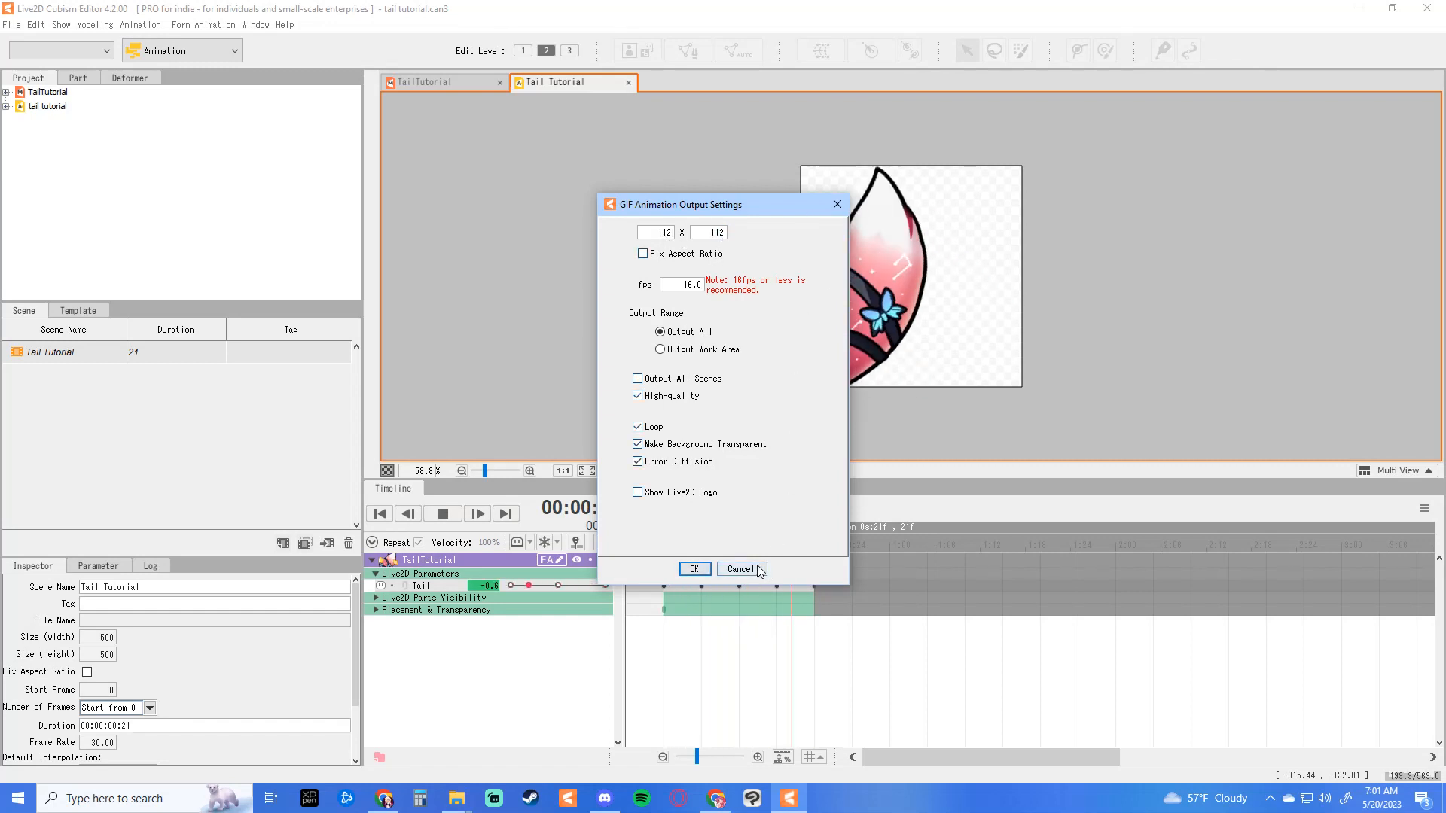
{"action": "left_click", "coordinate": [699, 571]}
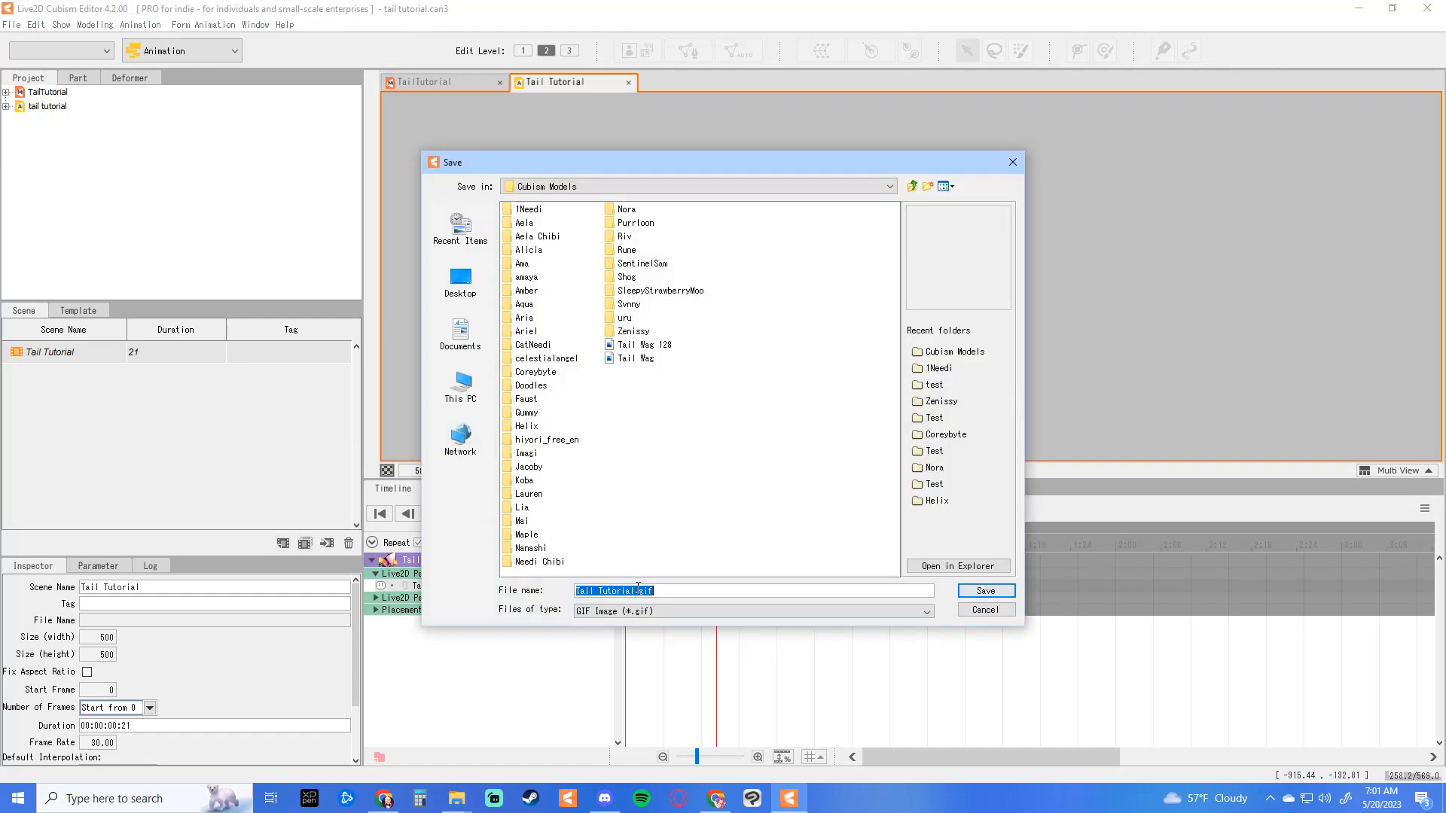
{"action": "left_click", "coordinate": [997, 594]}
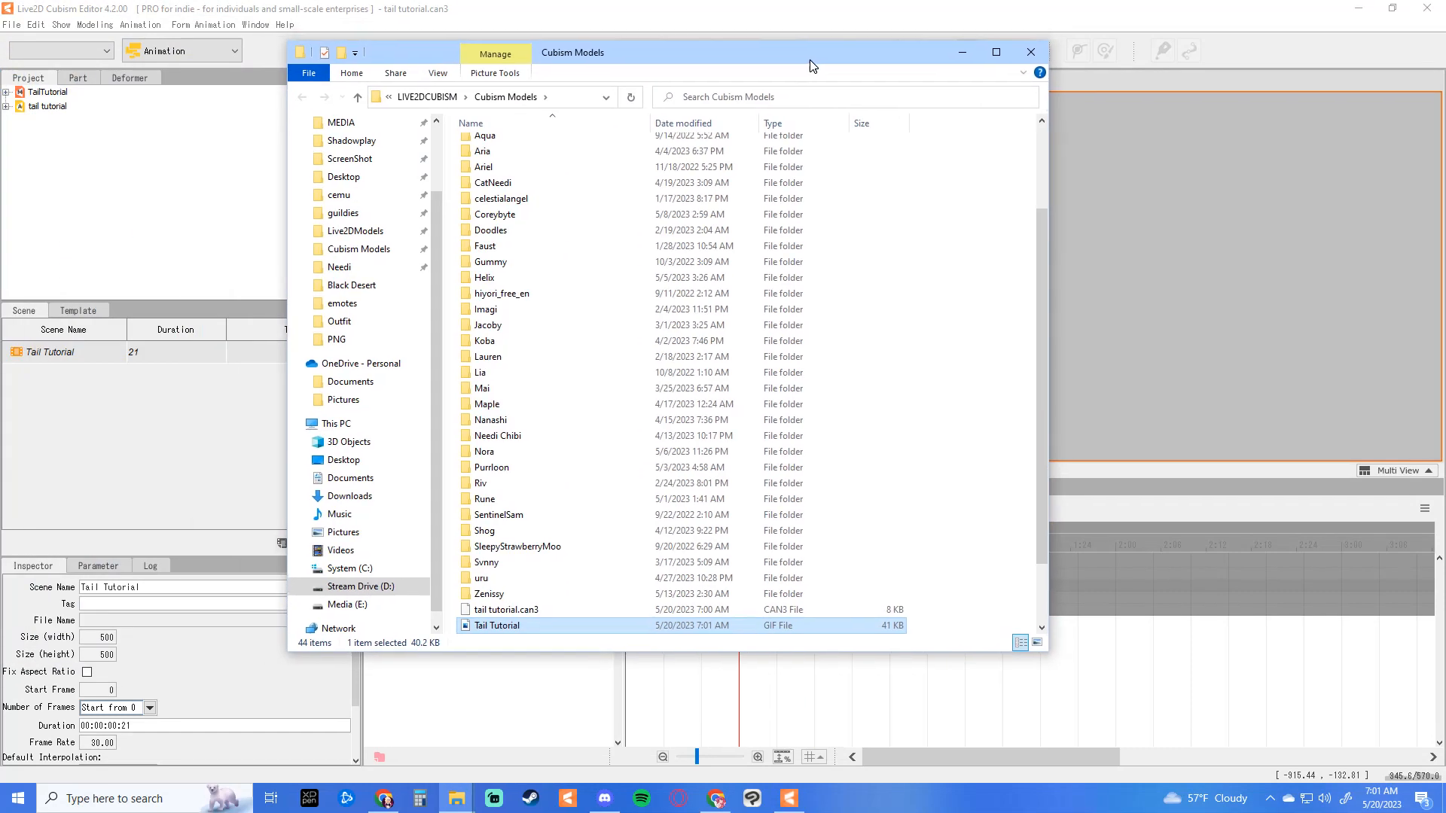
Step: Check the exported Tail Tutorial.gif enlarged and at 100%, view Tail Wag.gif for comparison, and close the previews
{"action": "double_click", "coordinate": [487, 626]}
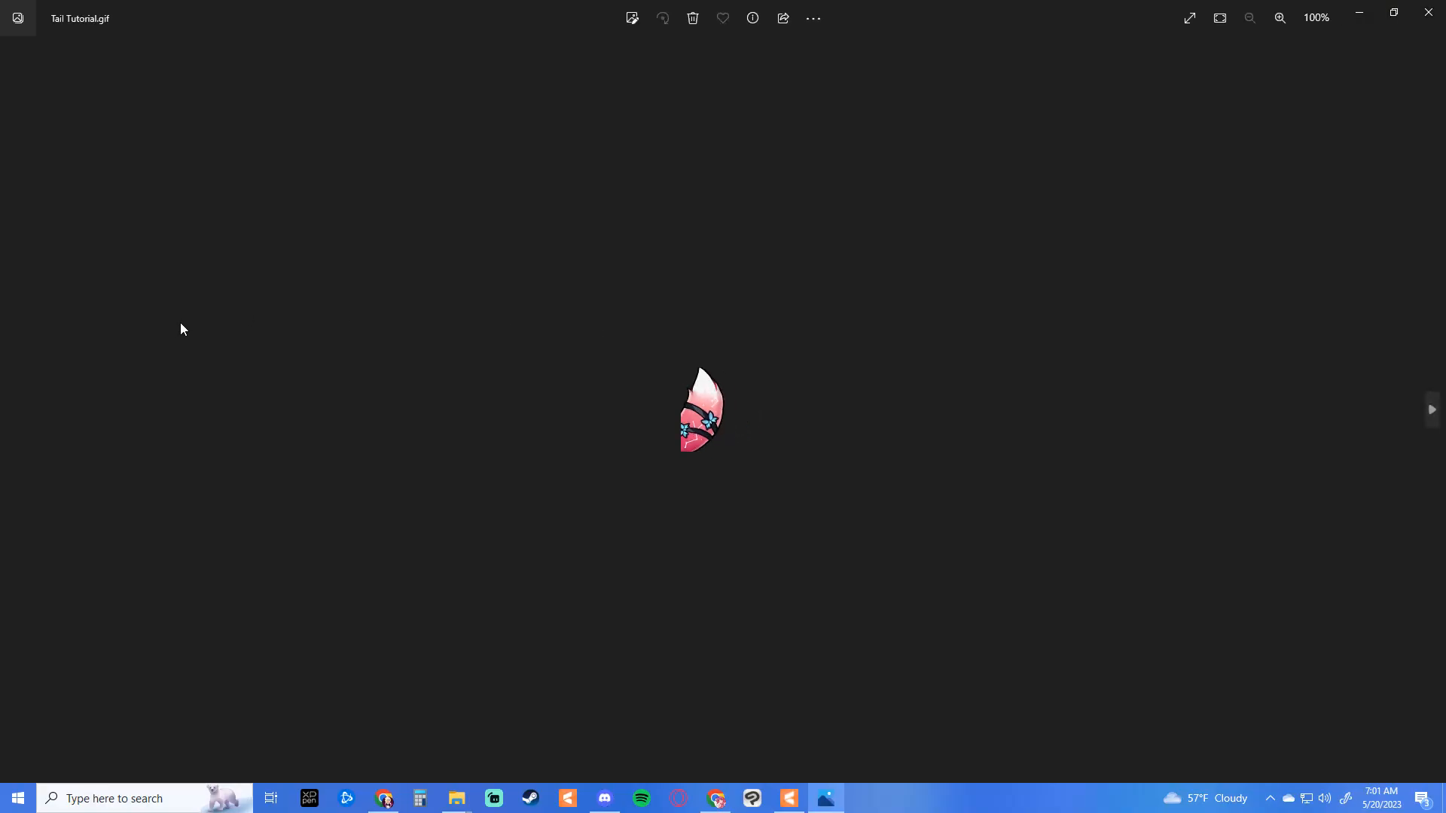
{"action": "scroll", "coordinate": [719, 440], "scroll_direction": "up", "scroll_amount": 6}
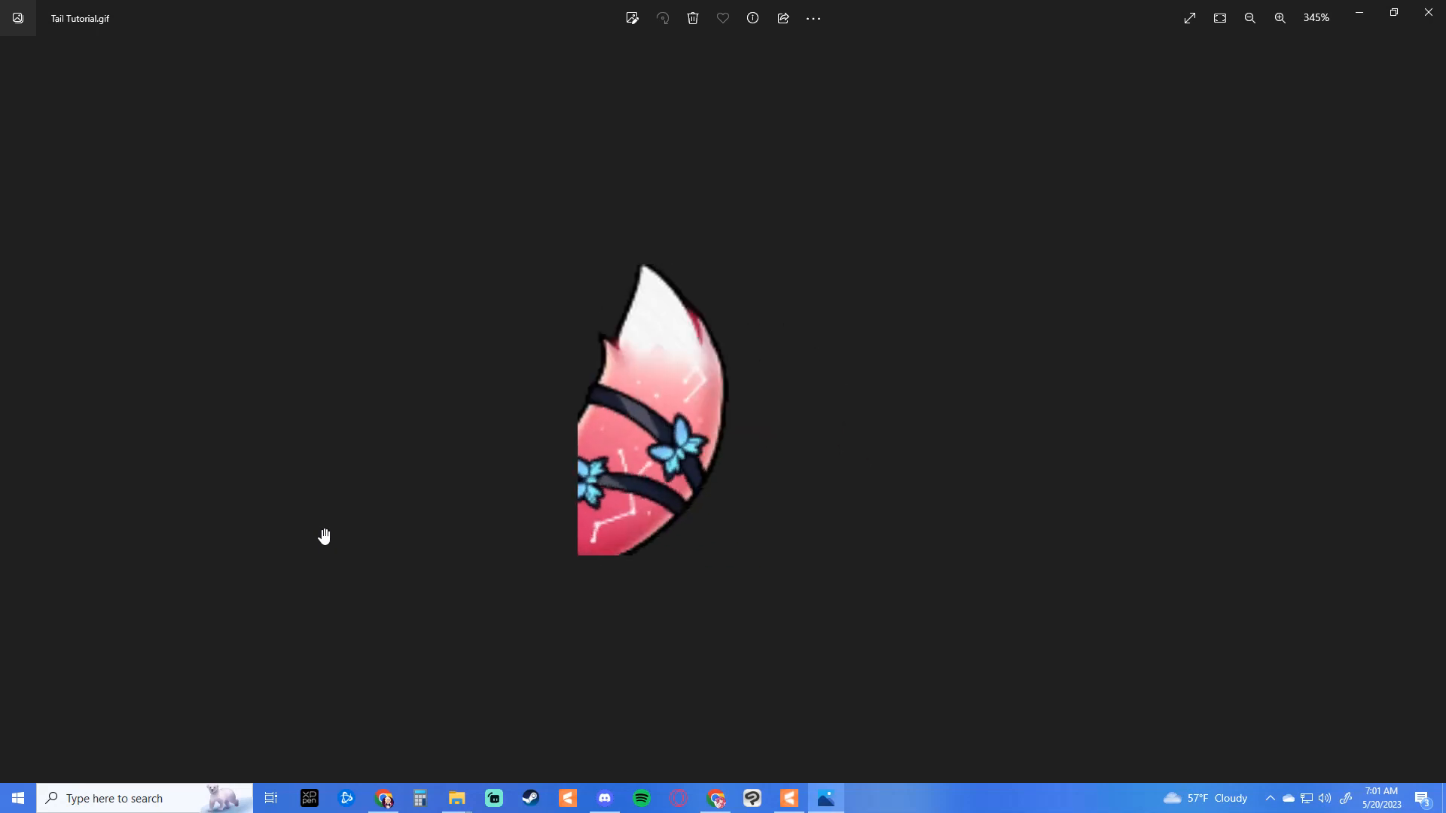
{"action": "scroll", "coordinate": [323, 535], "scroll_direction": "down", "scroll_amount": 6}
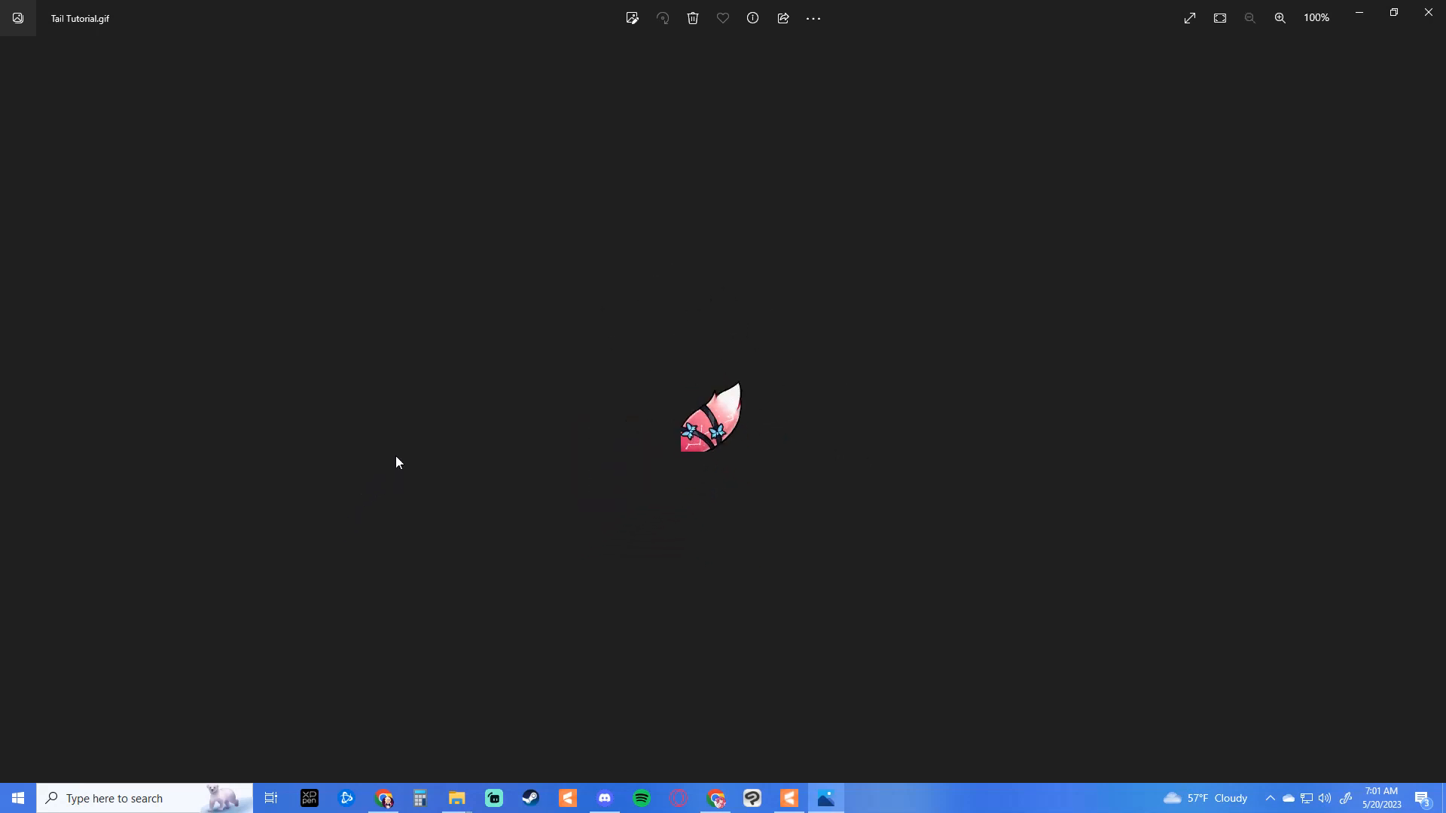
{"action": "left_click", "coordinate": [1429, 12]}
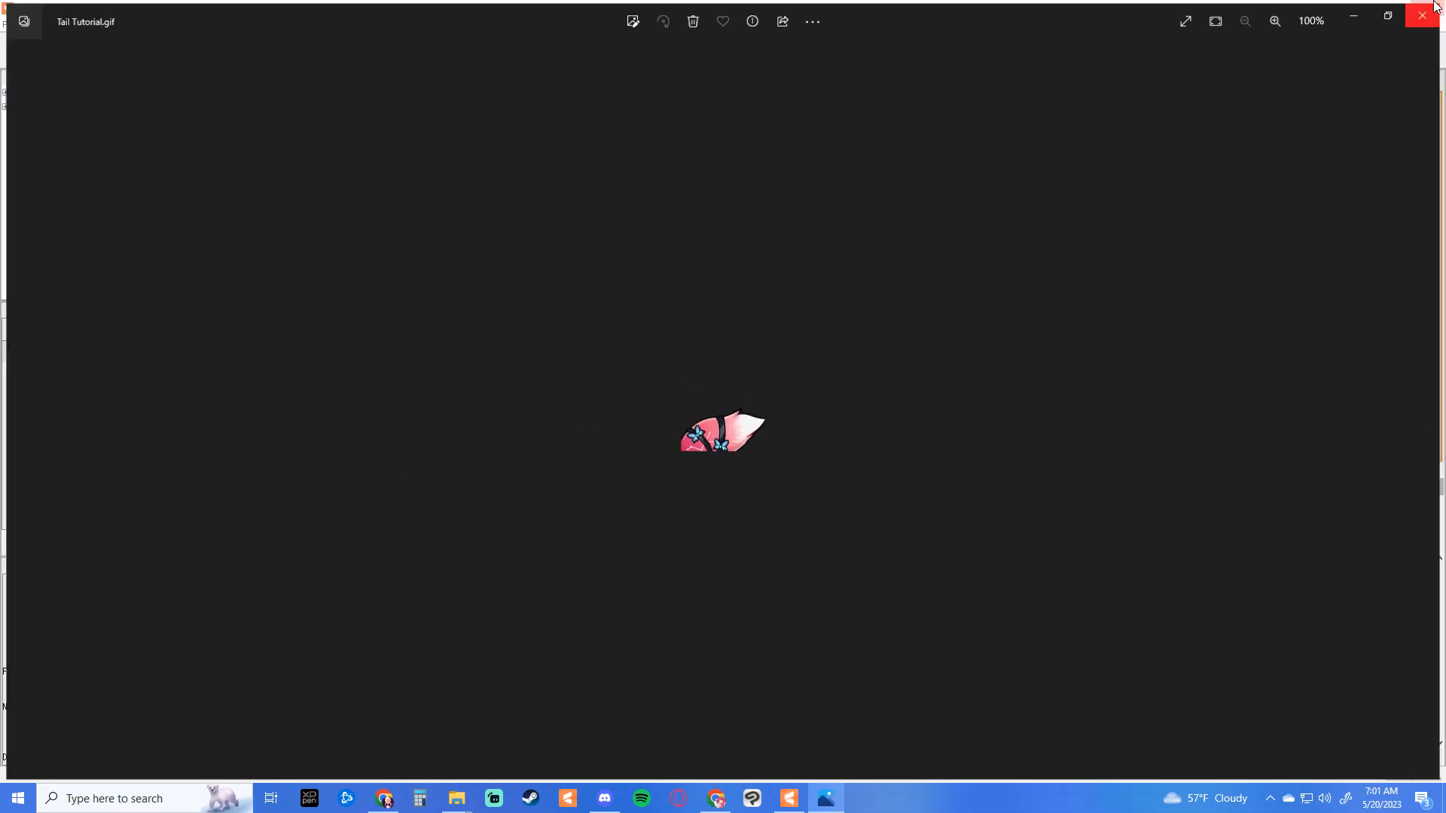
{"action": "left_click", "coordinate": [1030, 55]}
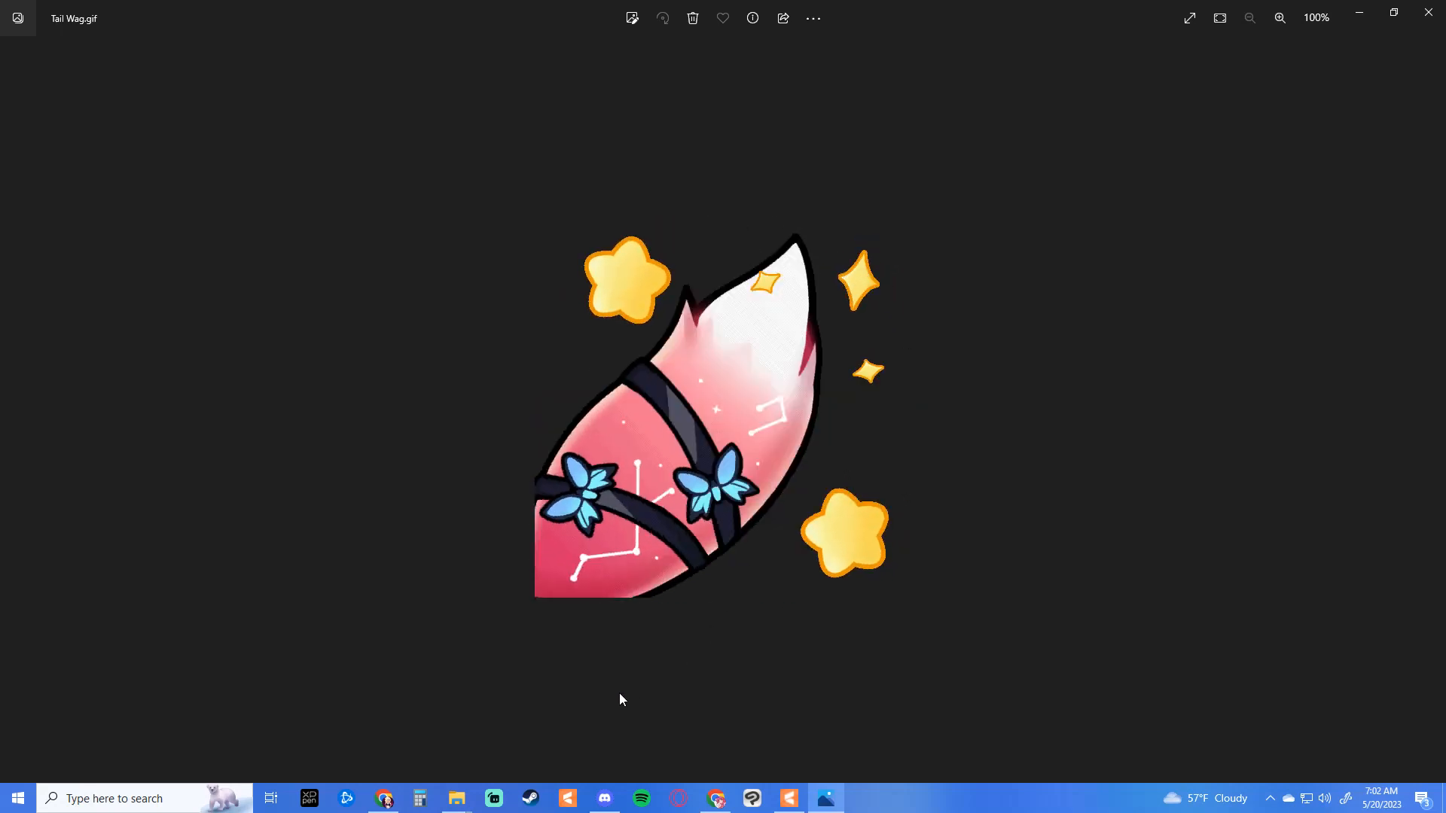
{"action": "left_click", "coordinate": [1428, 12]}
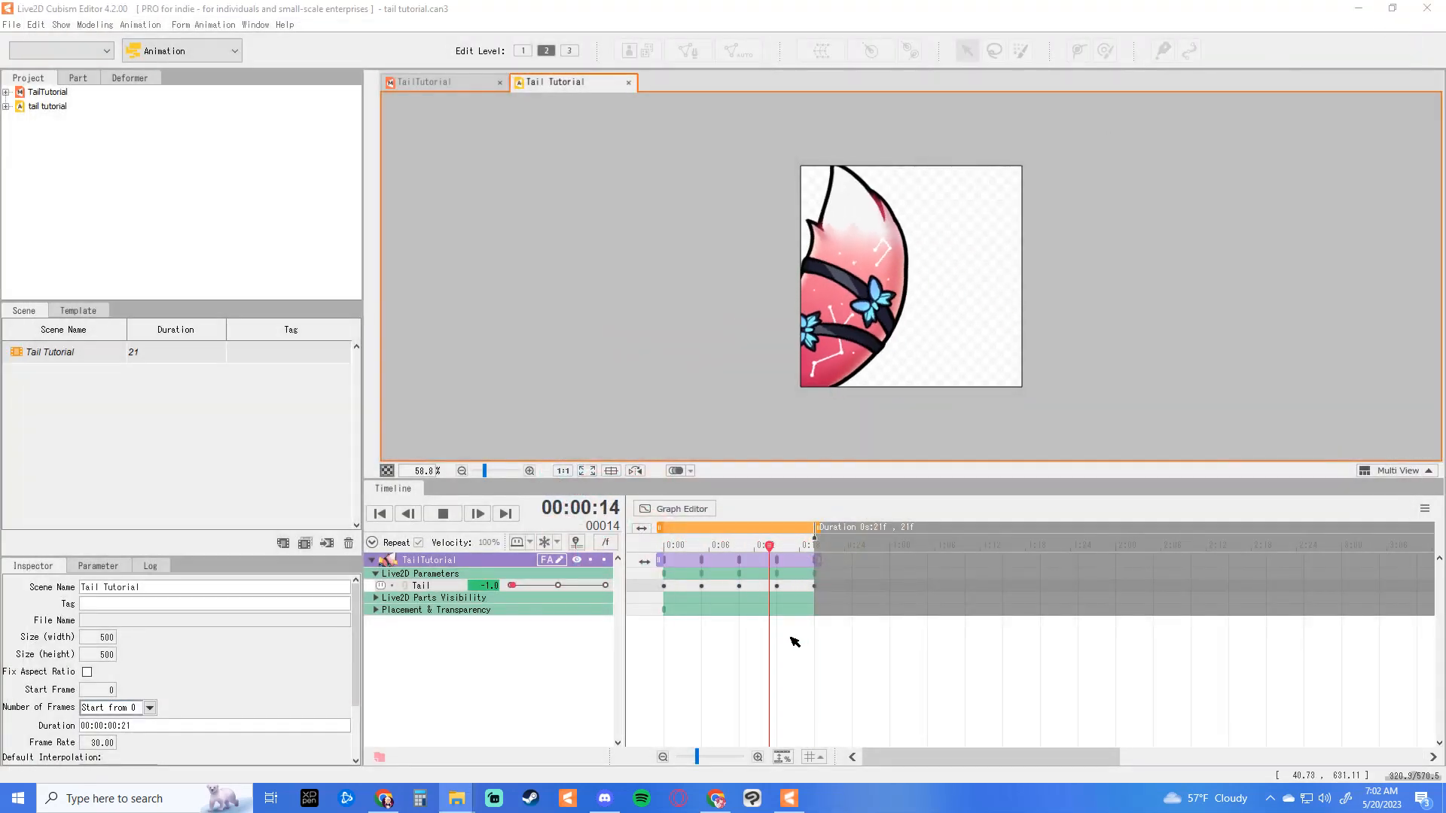